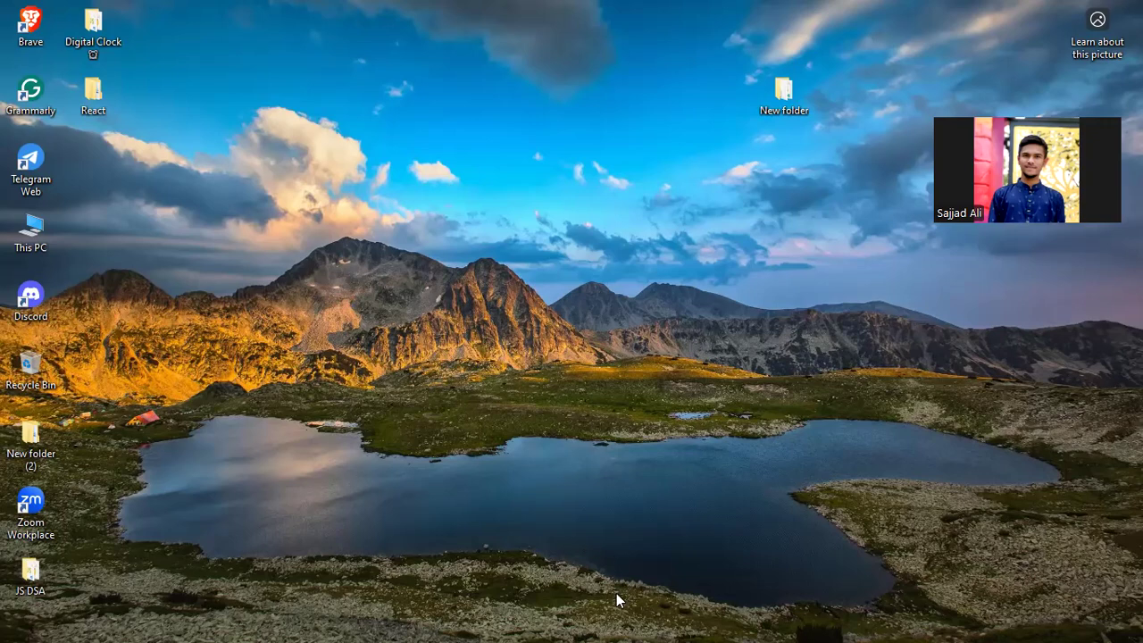
# Open Chrome with the Person 1 profile and search for xampp to reach apachefriends.org
pyautogui.moveTo(522, 638)
pyautogui.click(466, 630)
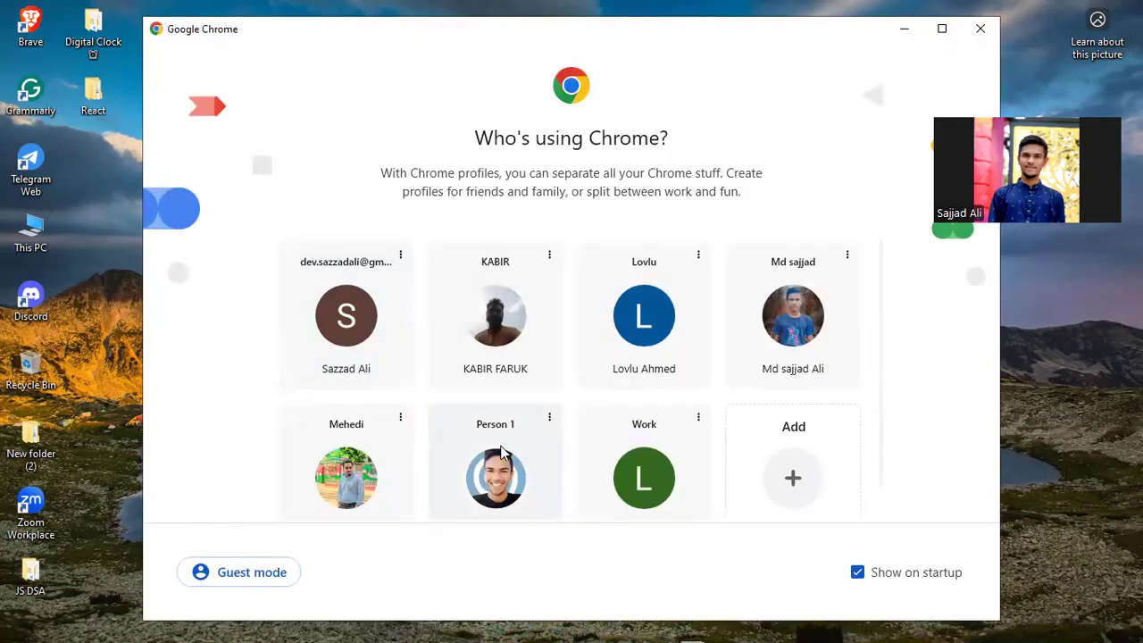
pyautogui.click(501, 445)
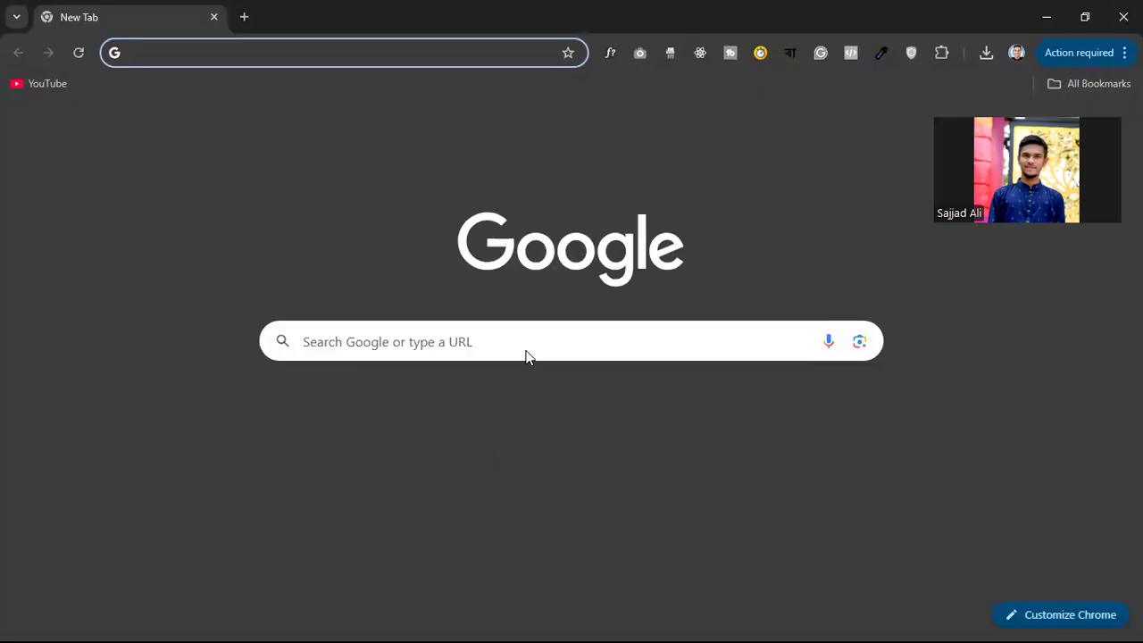
pyautogui.write('xa')
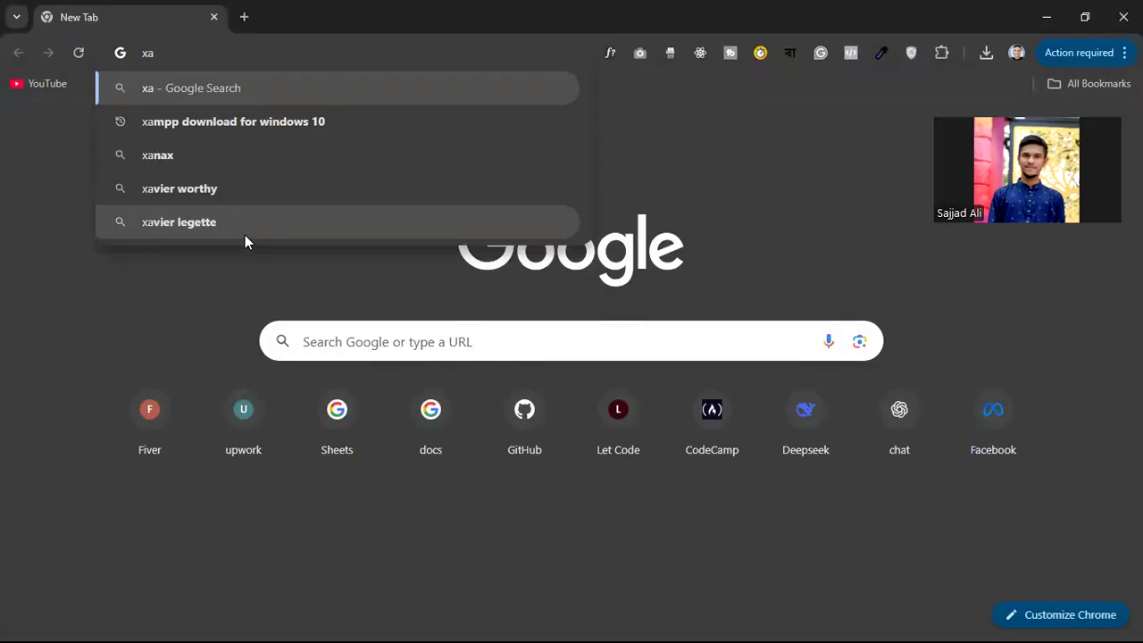
pyautogui.write('am')
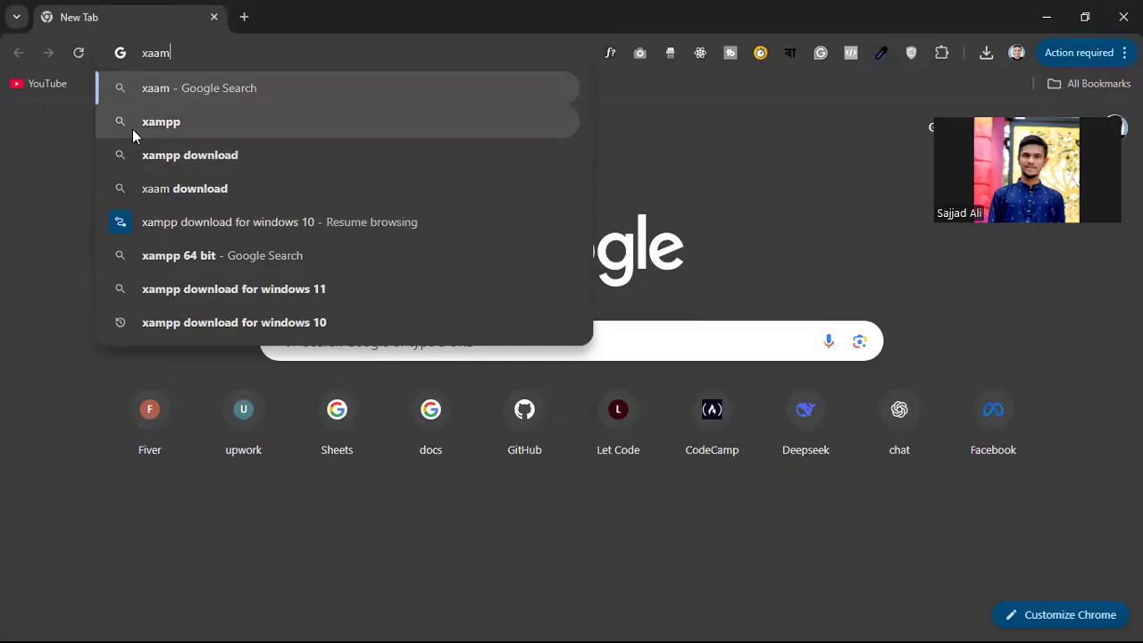
pyautogui.click(155, 122)
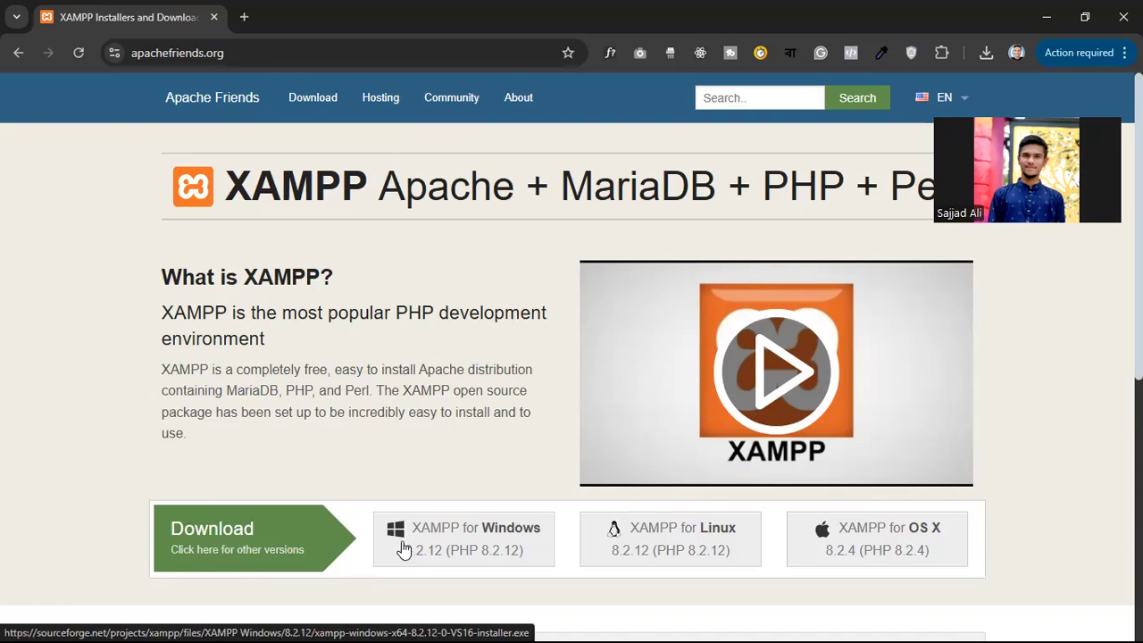
# Search wordpress in a new tab, open the WordPress.org download page, then minimise Chrome
pyautogui.click(243, 17)
pyautogui.write('w')
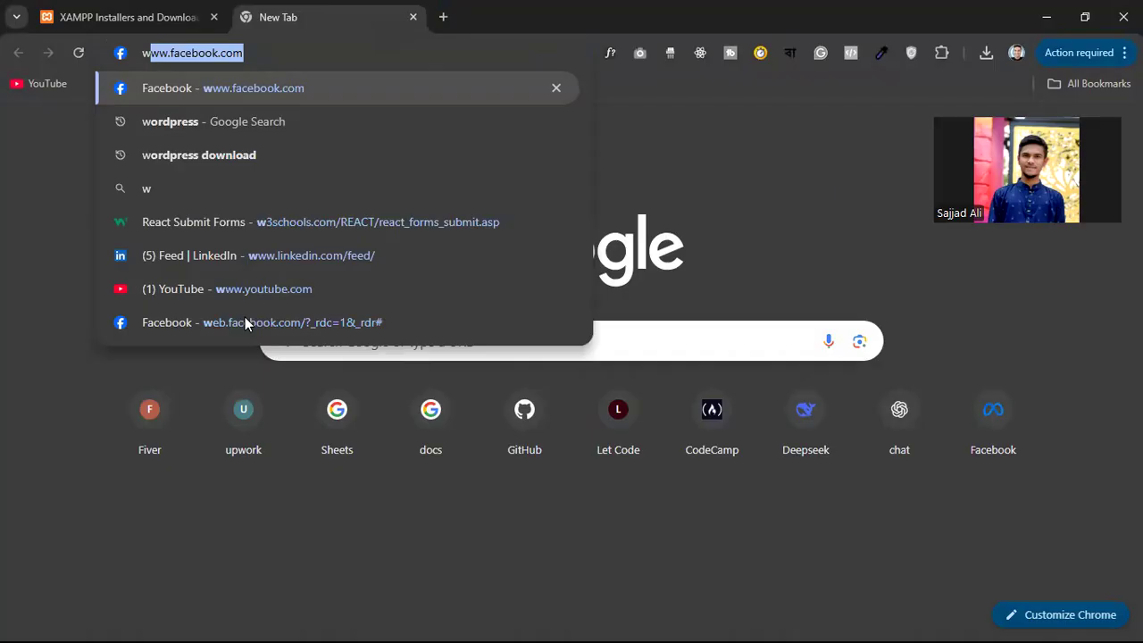
pyautogui.write('ordpress')
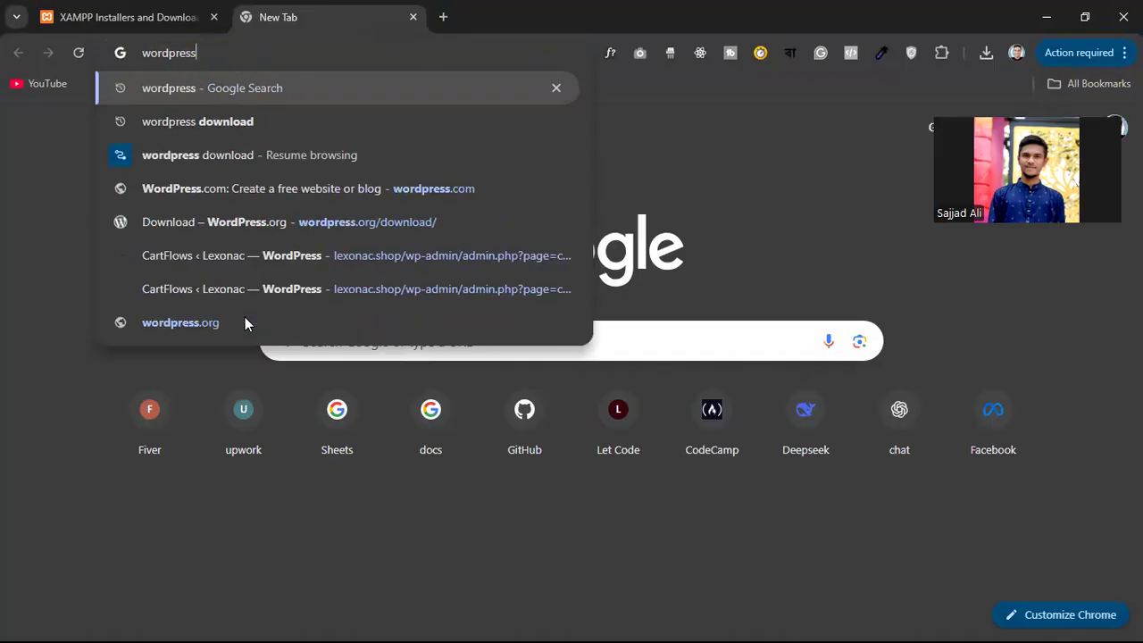
pyautogui.press('Return')
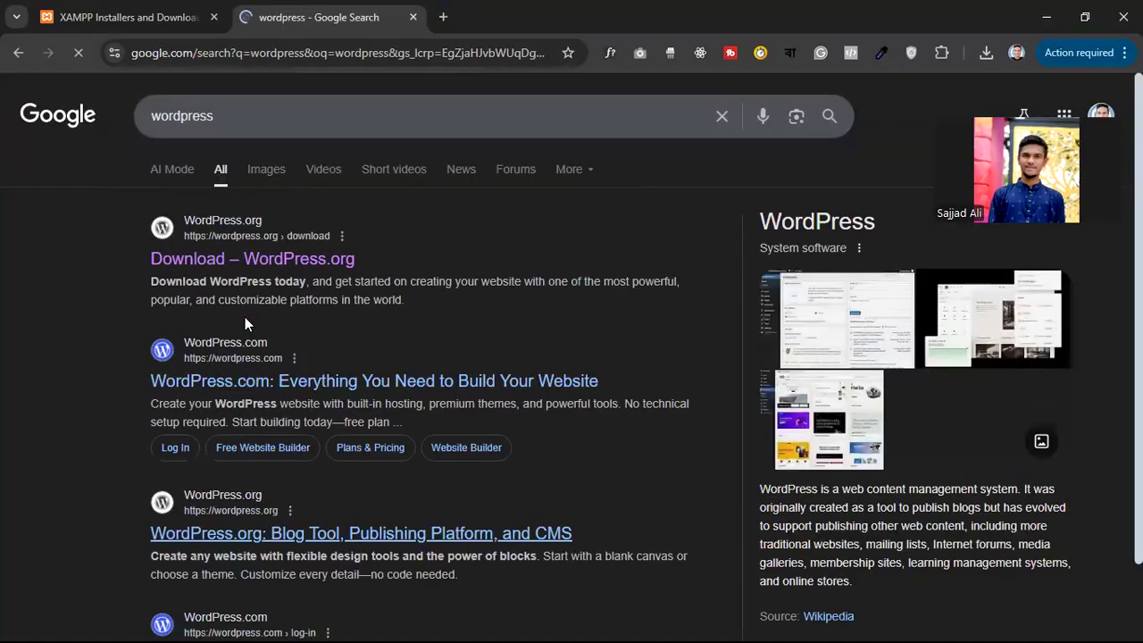
pyautogui.click(197, 258)
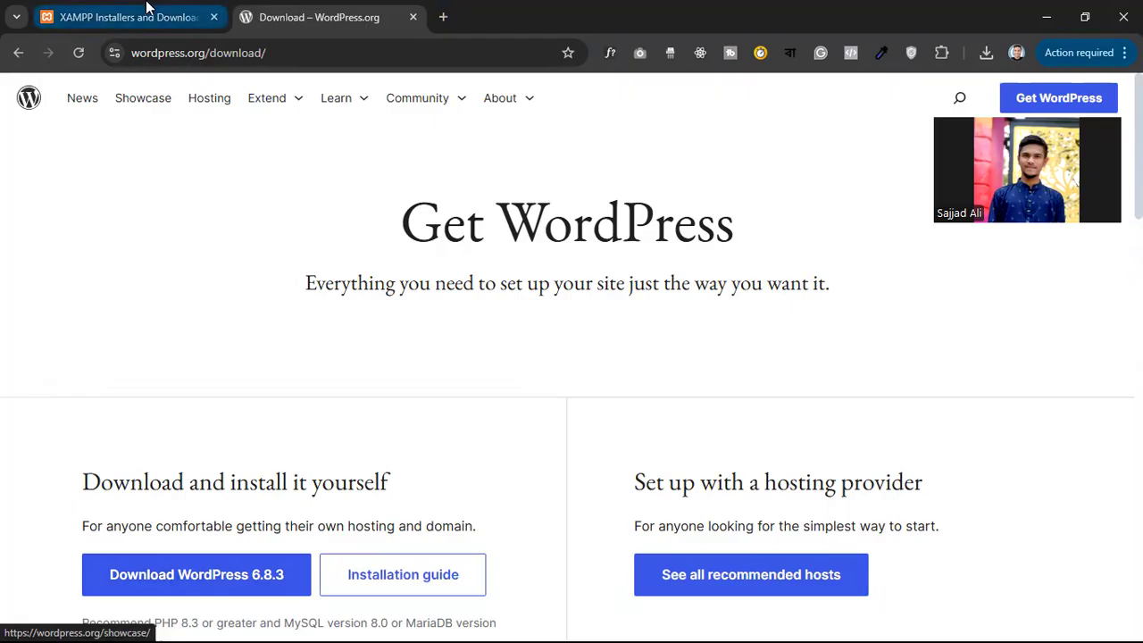
pyautogui.click(1045, 16)
# Check the XAMPP installer in the Downloads folder, then minimise File Explorer
pyautogui.moveTo(524, 623)
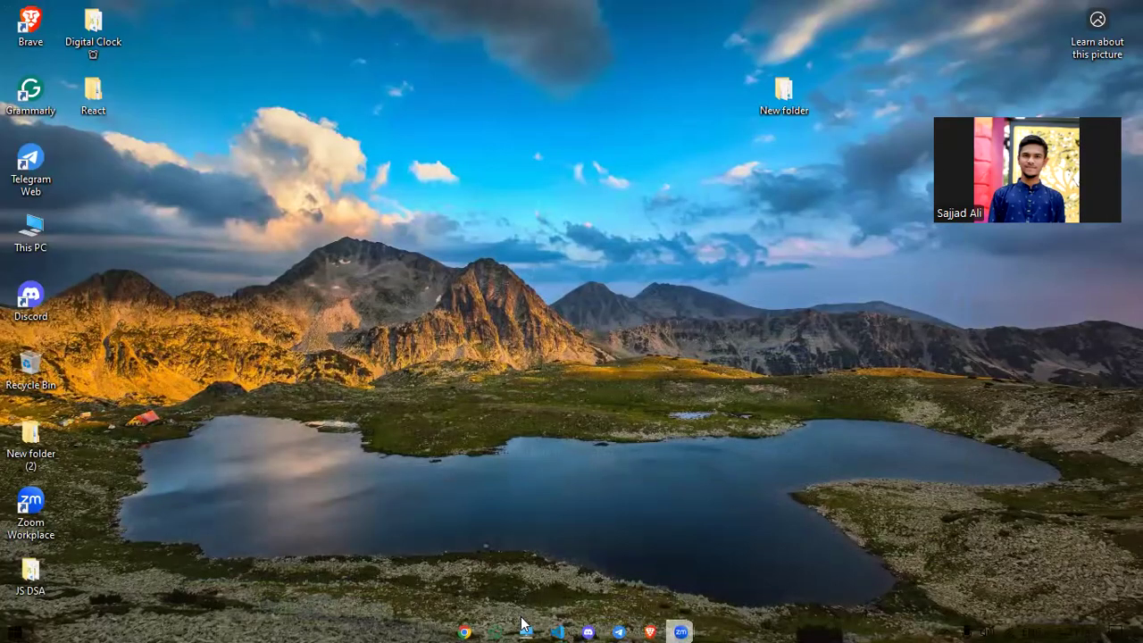
pyautogui.click(525, 629)
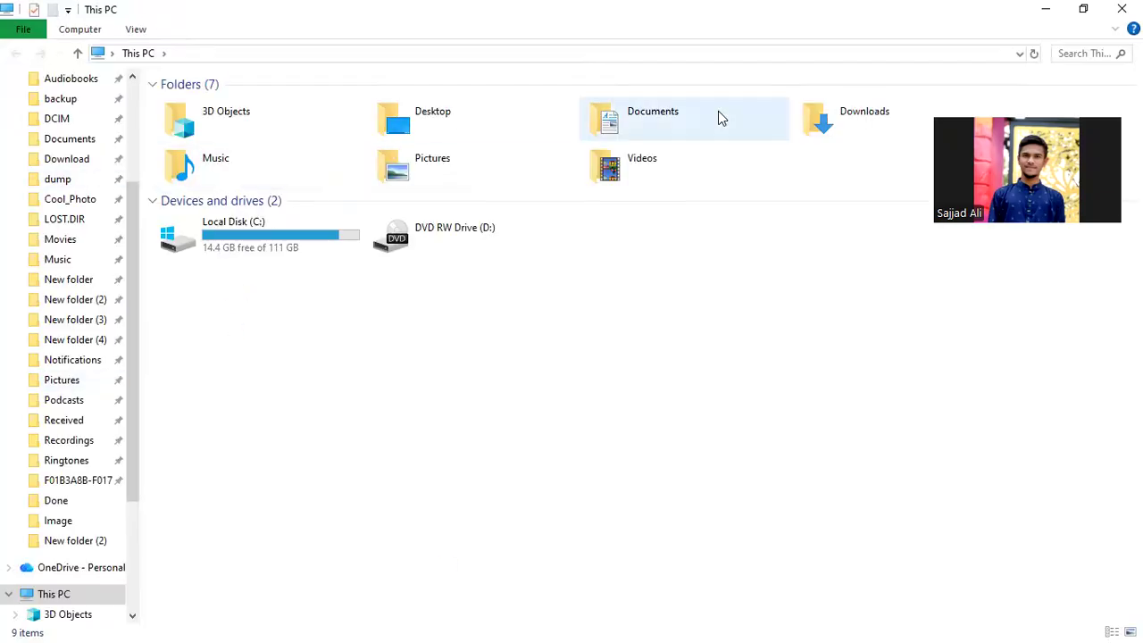
pyautogui.doubleClick(821, 116)
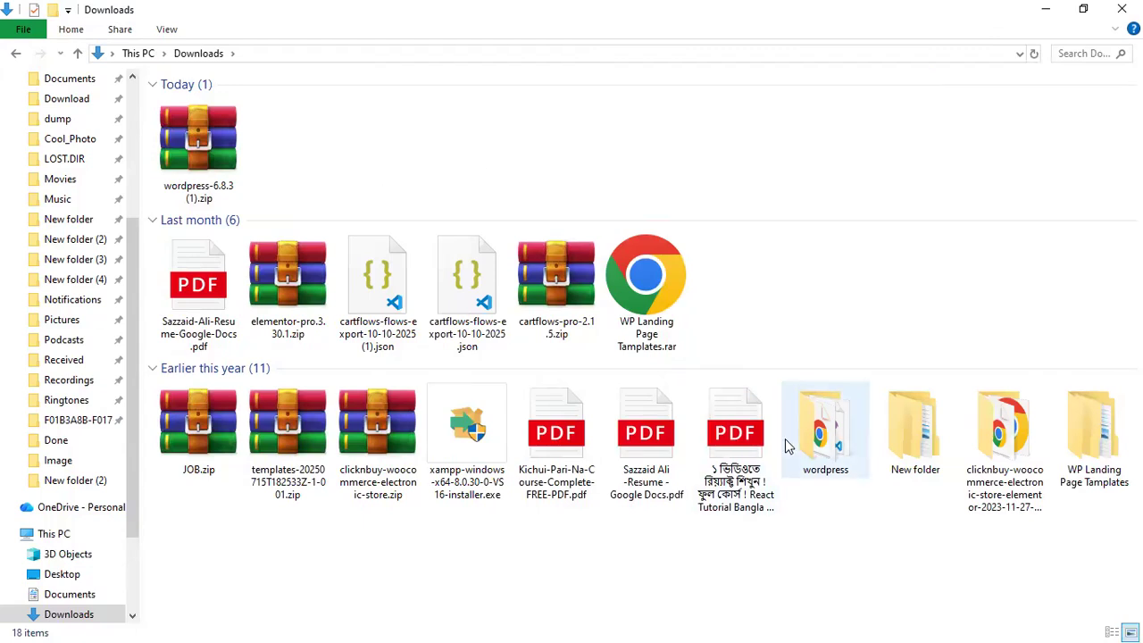
pyautogui.click(475, 456)
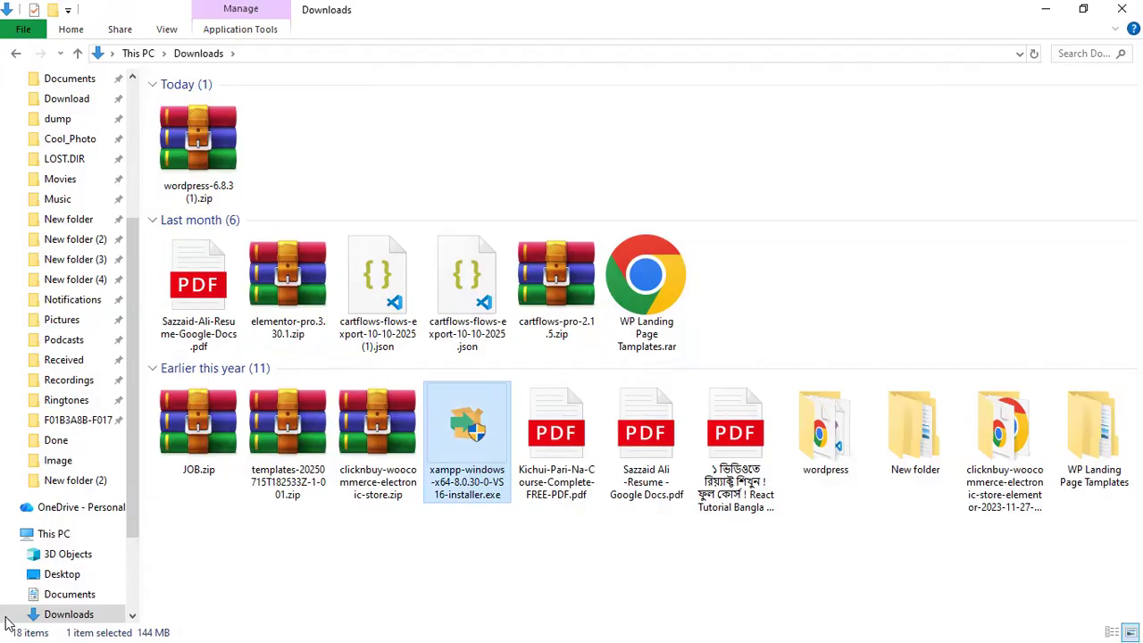
pyautogui.click(1045, 9)
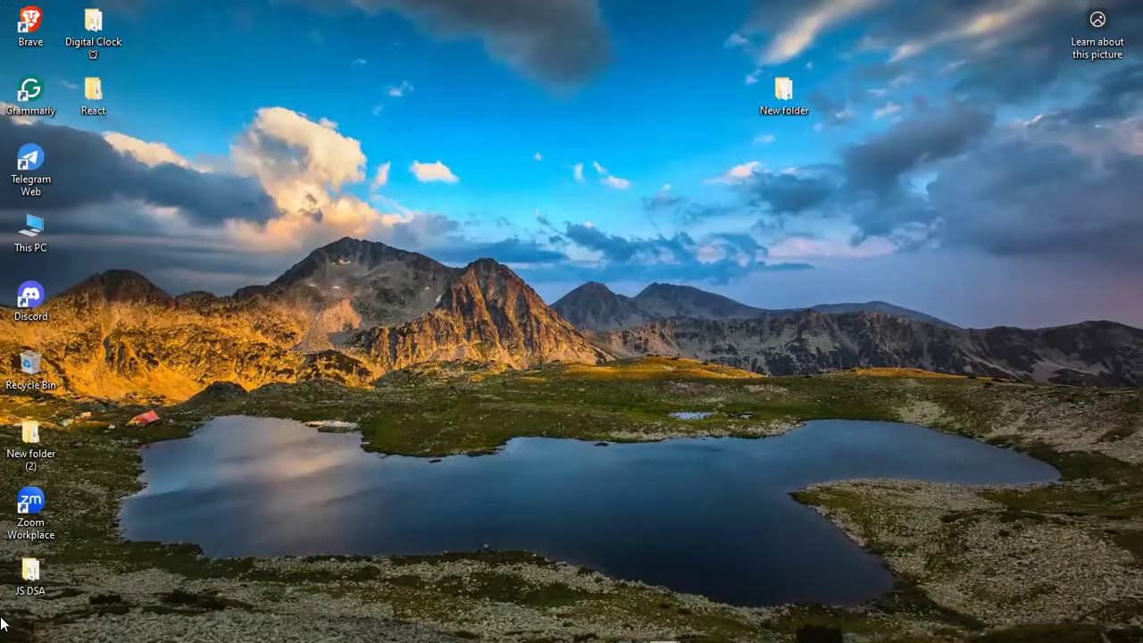
# Find and launch XAMPP Control Panel from the Start menu search
pyautogui.click(15, 630)
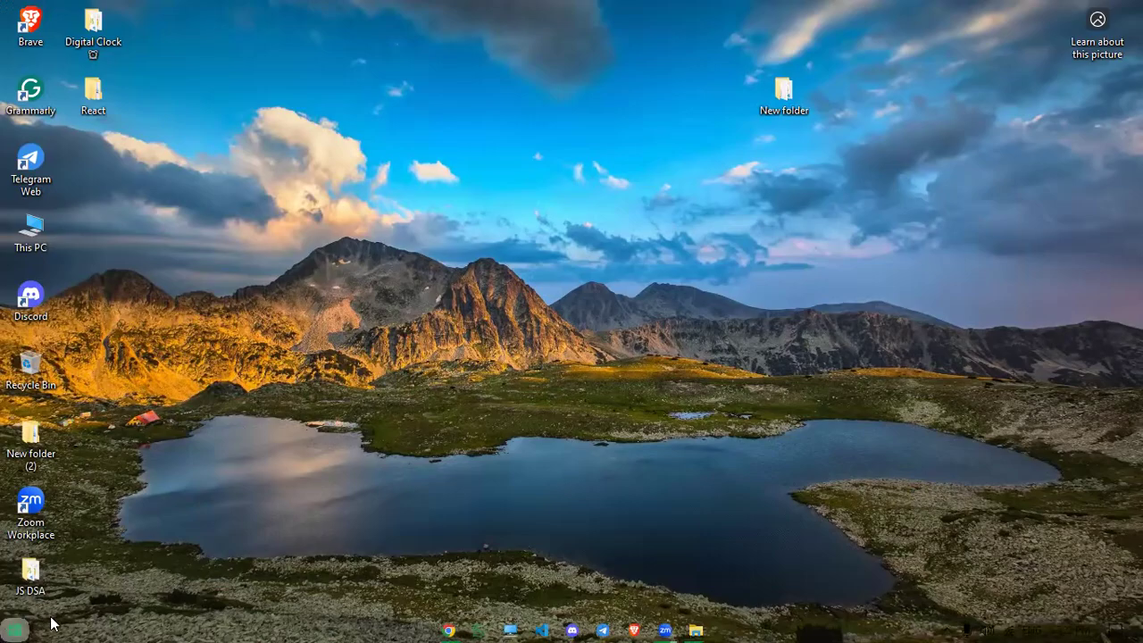
pyautogui.click(65, 622)
pyautogui.write('xaa')
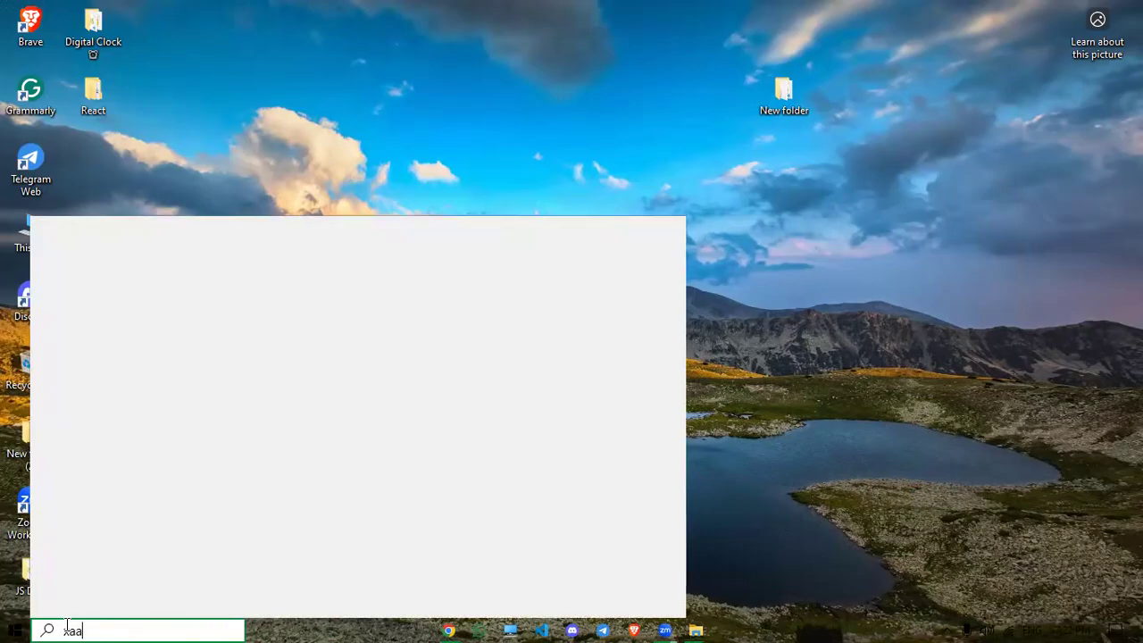
pyautogui.write('m')
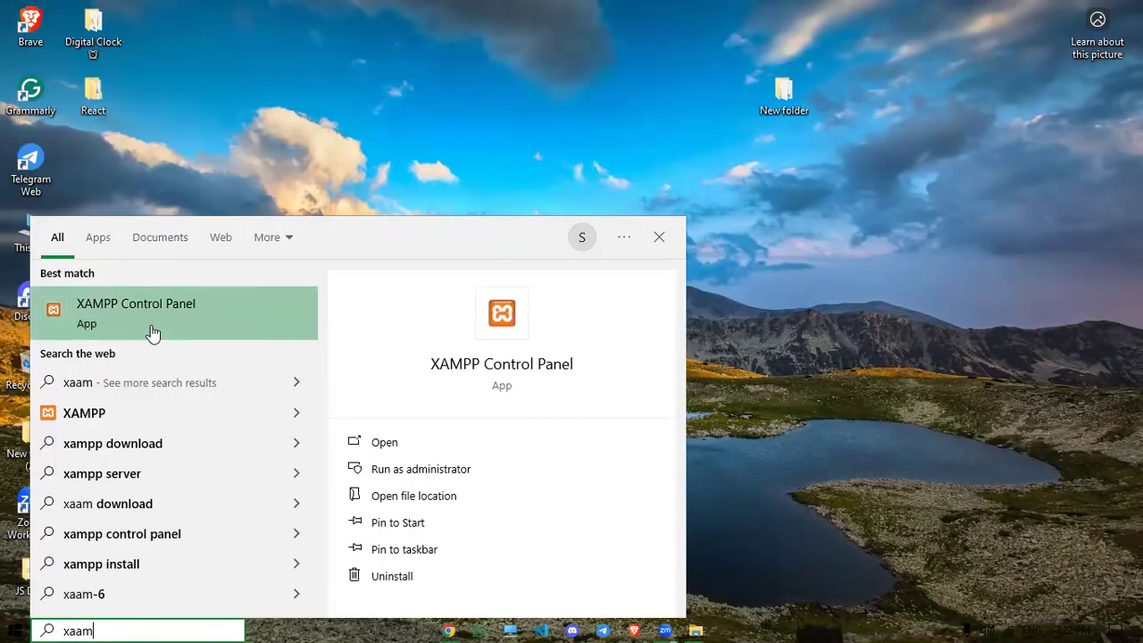
pyautogui.click(152, 332)
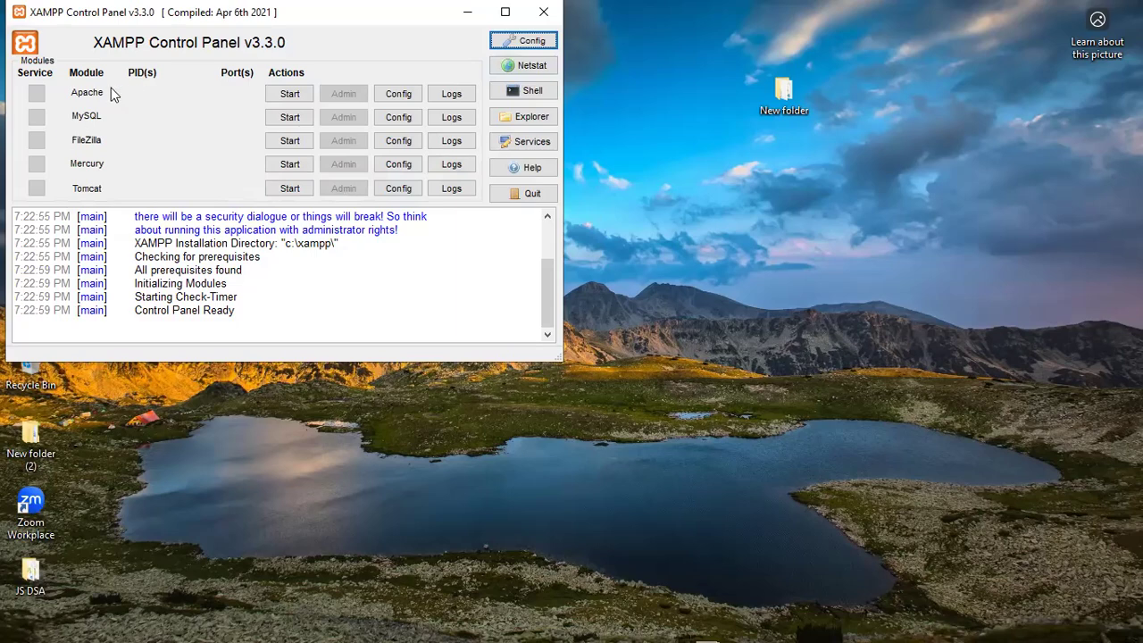
# Start the Apache and MySQL servers, minimise the panel, and bring back Downloads
pyautogui.click(288, 96)
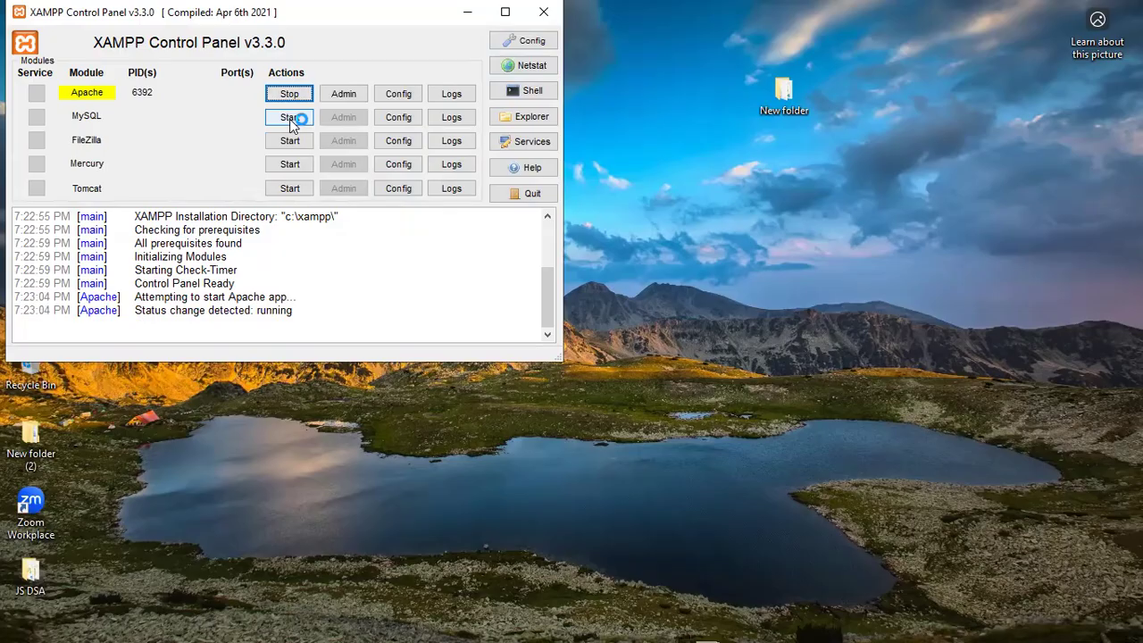
pyautogui.click(289, 118)
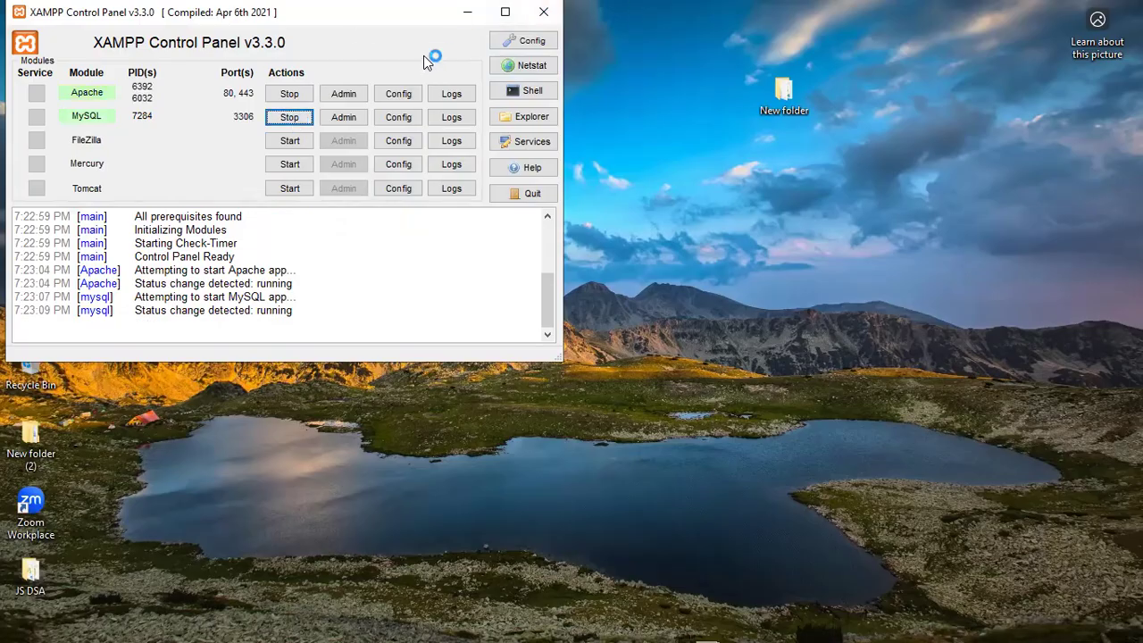
pyautogui.click(467, 12)
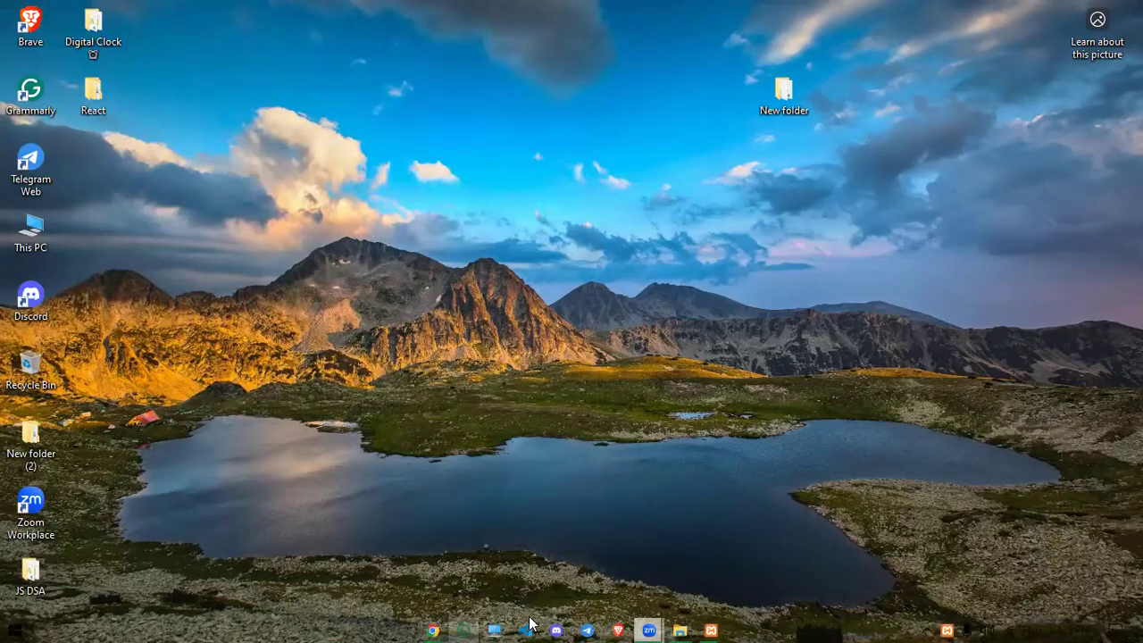
pyautogui.click(681, 629)
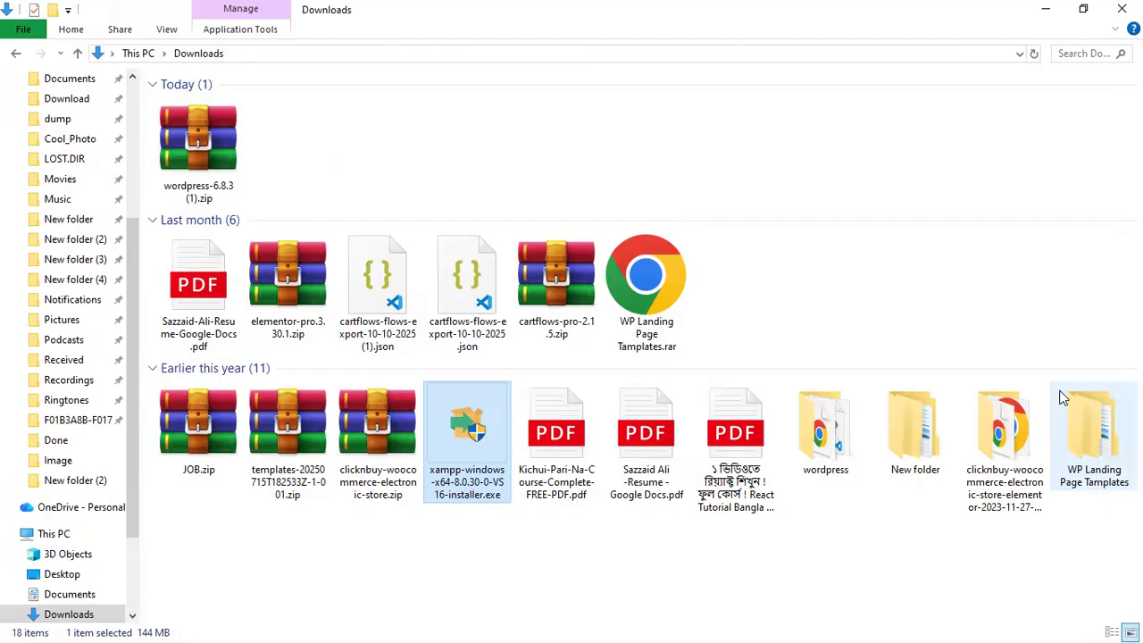
# Clear the file selection in Downloads, minimise it, and restore Chrome on the WordPress page
pyautogui.click(898, 573)
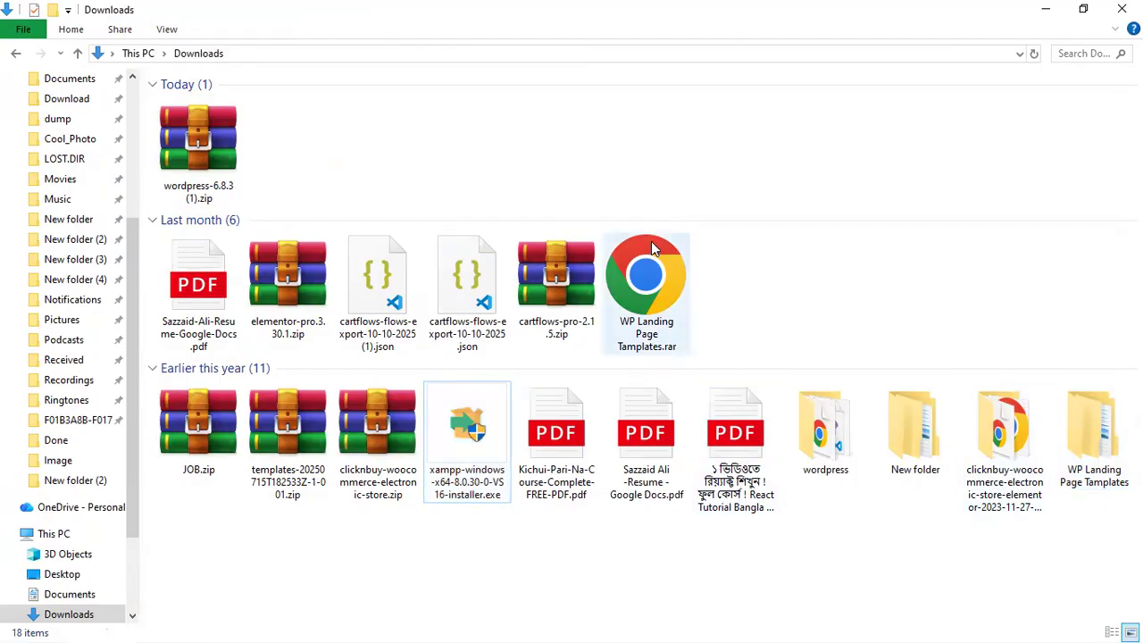
pyautogui.moveTo(286, 173); pyautogui.dragTo(169, 151)
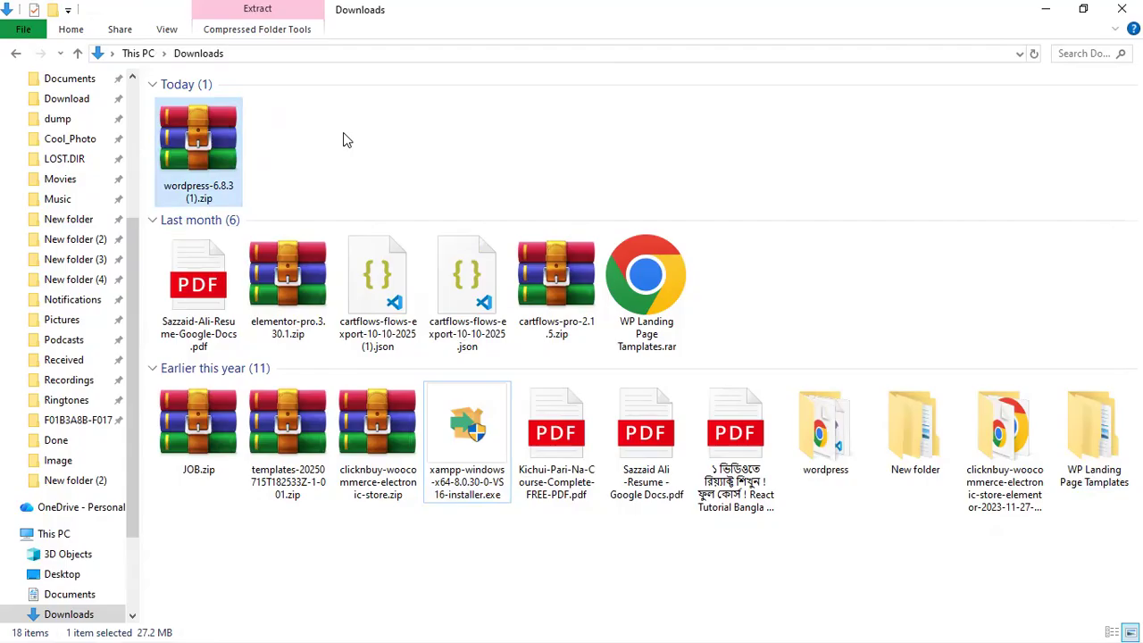
pyautogui.click(348, 141)
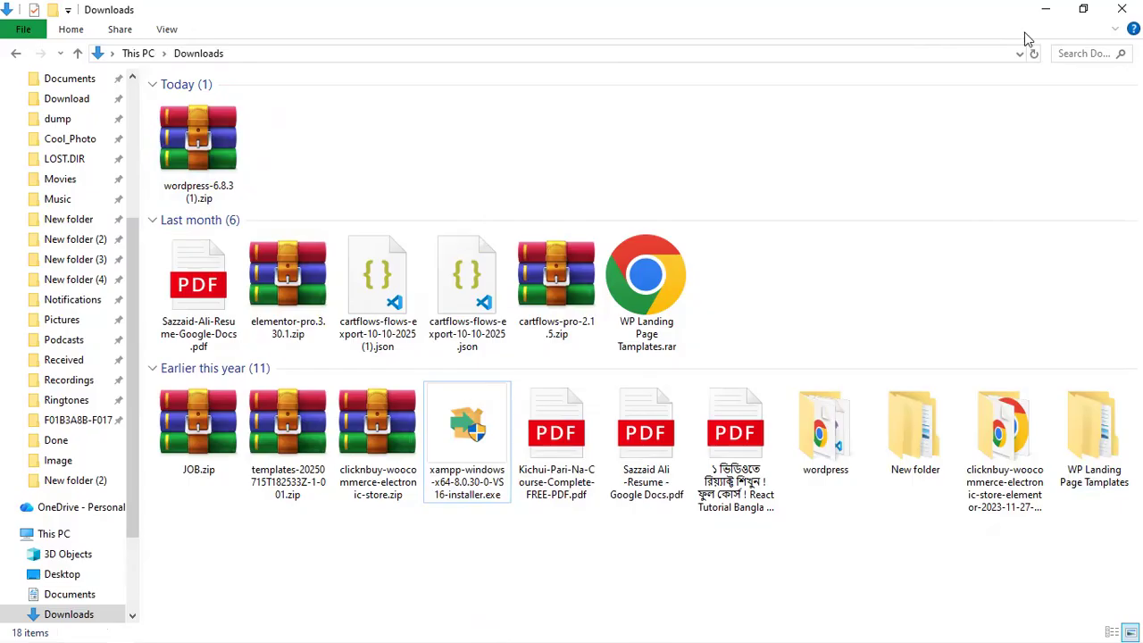
pyautogui.click(1045, 11)
pyautogui.moveTo(476, 625)
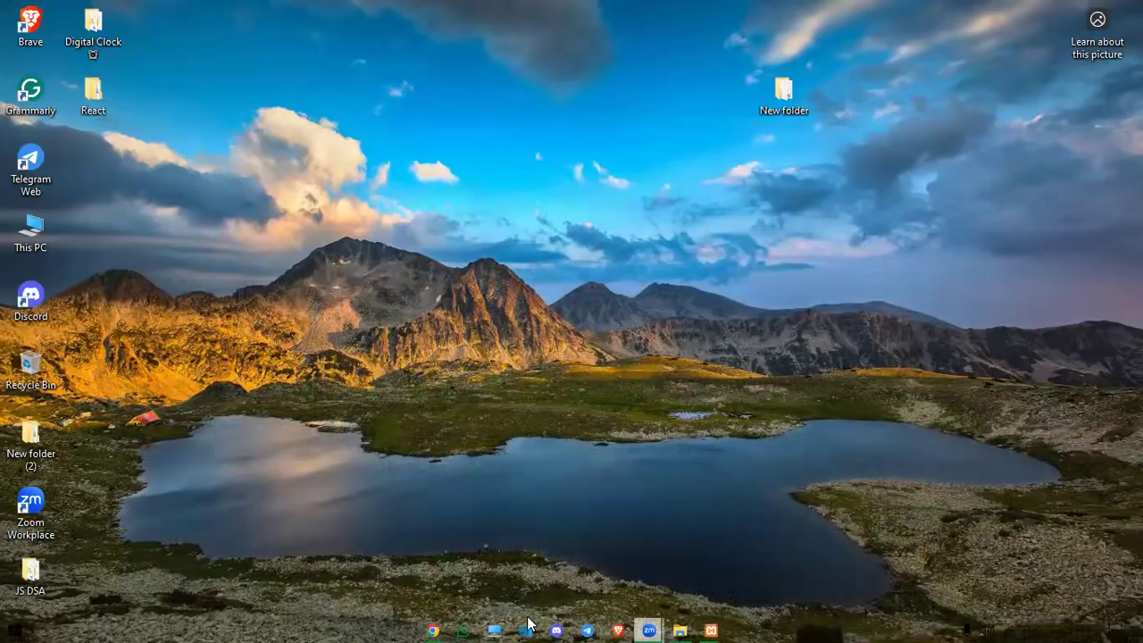
pyautogui.click(433, 629)
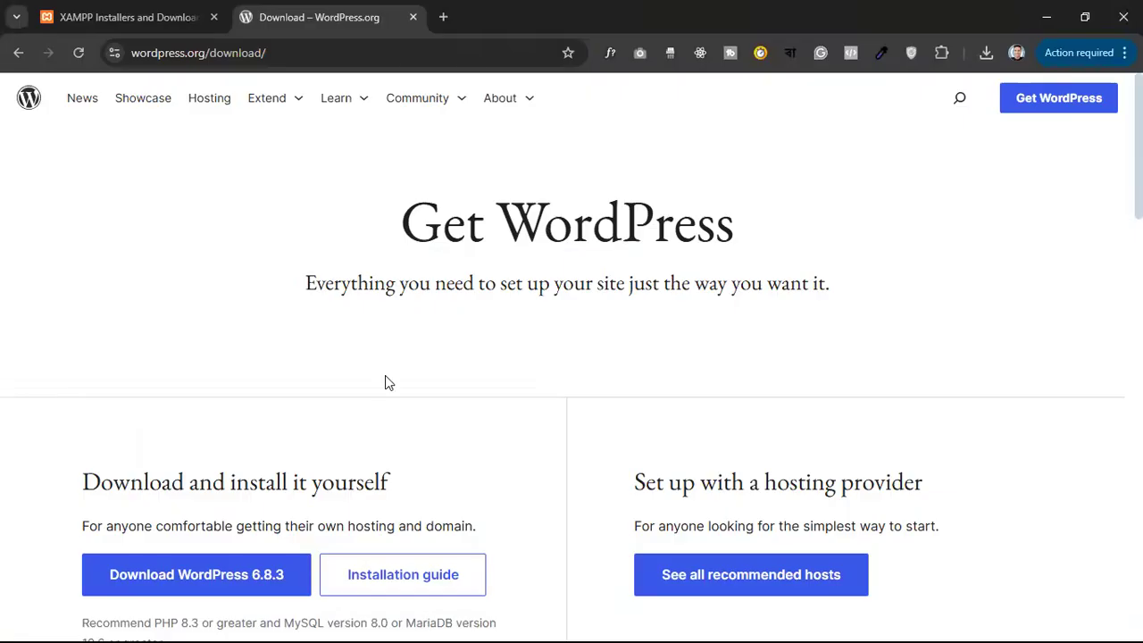
# Search for rar in a new tab to reach the WinRAR site, then minimise Chrome
pyautogui.click(447, 16)
pyautogui.write('rar')
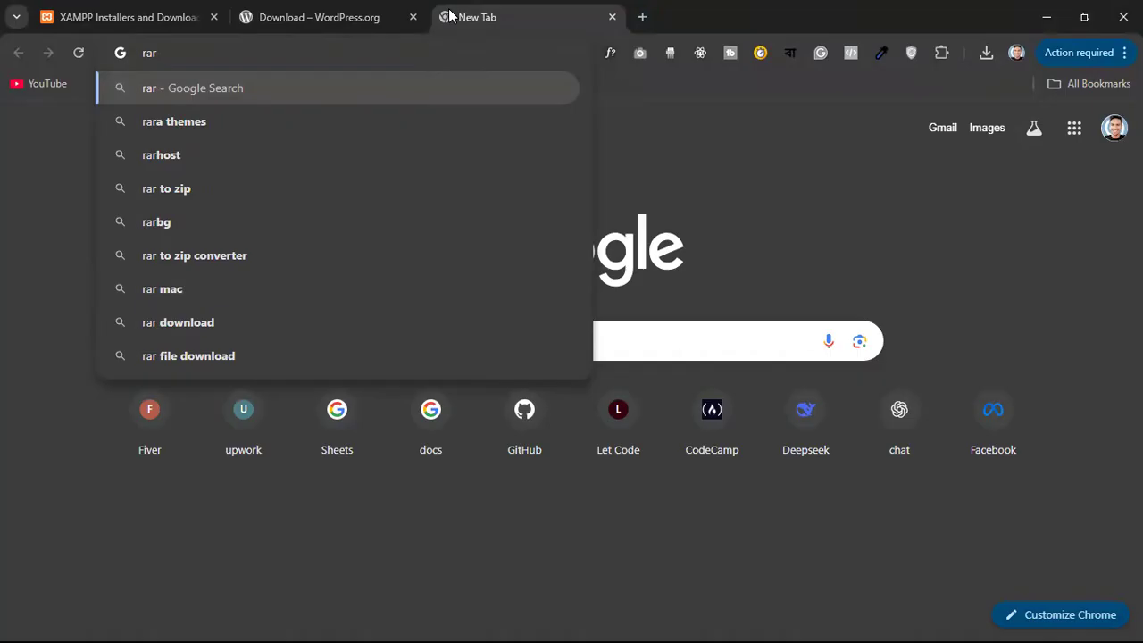
pyautogui.press('Return')
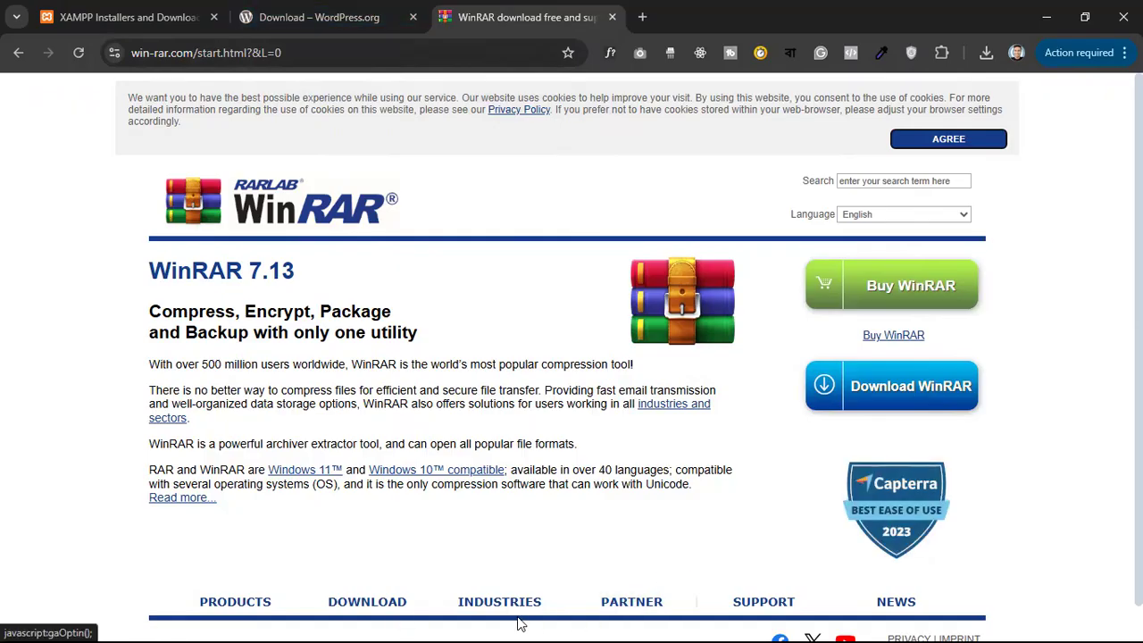
pyautogui.click(1046, 11)
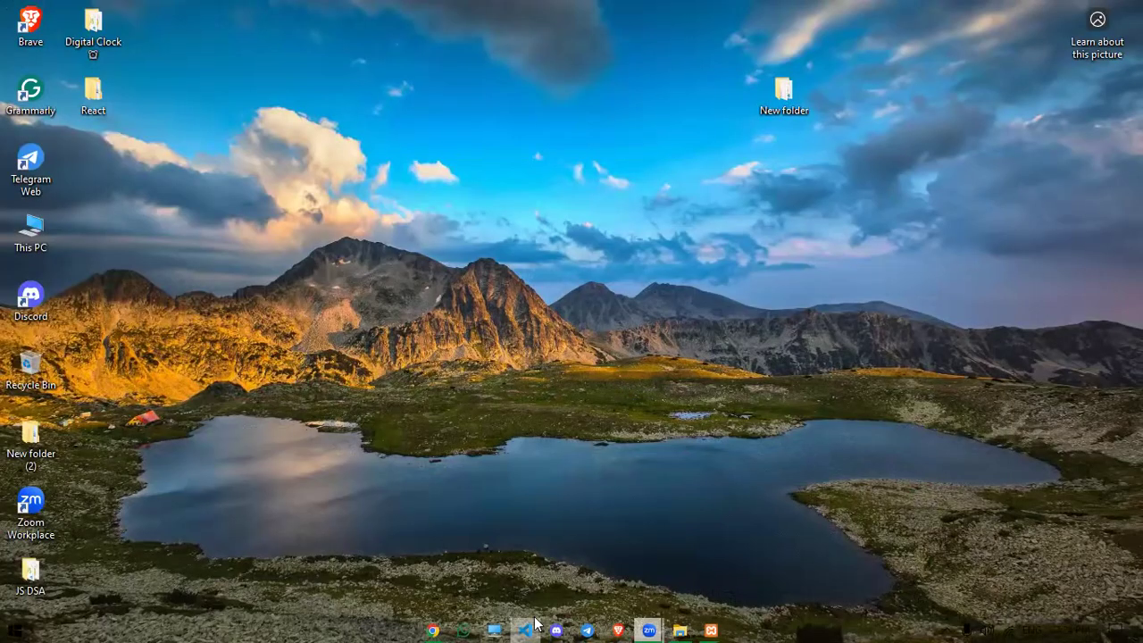
pyautogui.click(680, 627)
pyautogui.moveTo(315, 131); pyautogui.dragTo(415, 132)
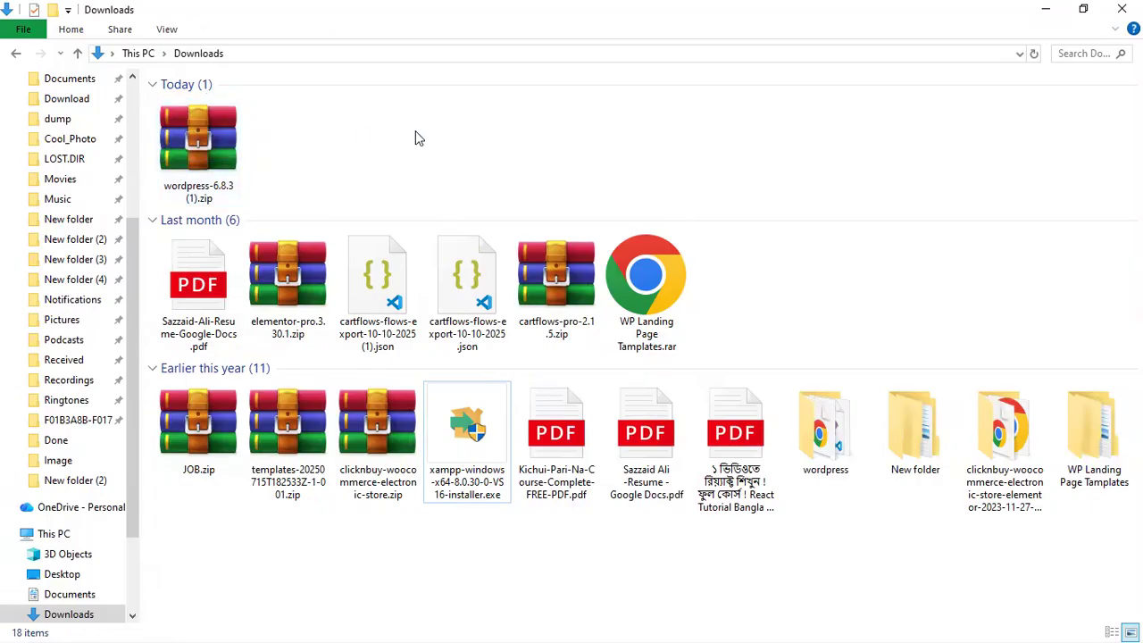
pyautogui.click(188, 155)
pyautogui.rightClick(188, 157)
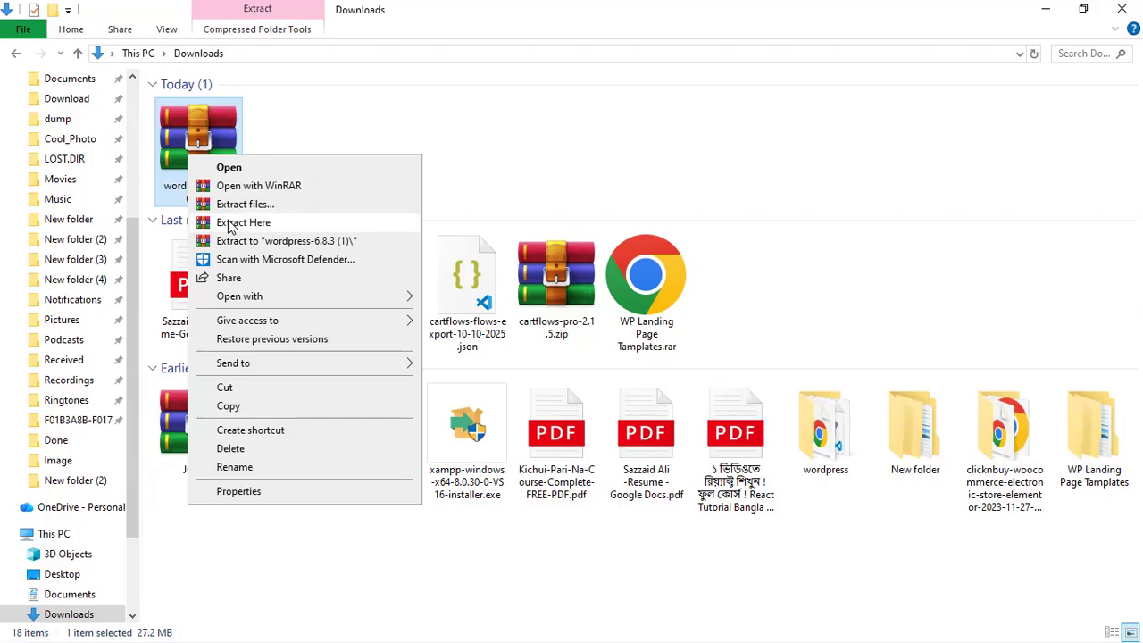
pyautogui.click(411, 134)
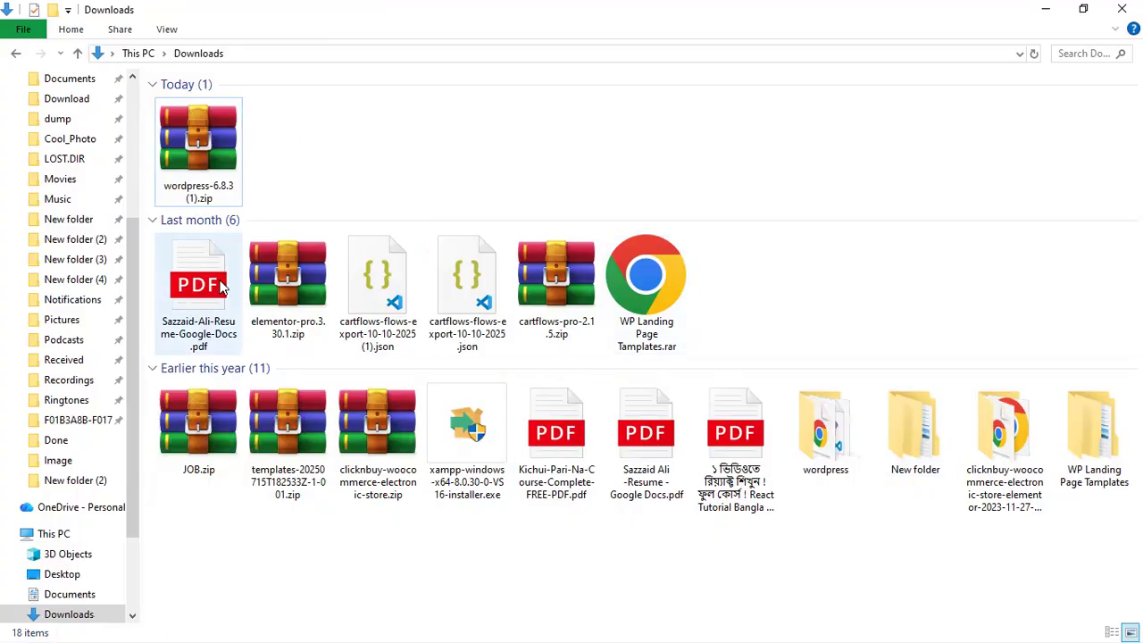
pyautogui.click(851, 454)
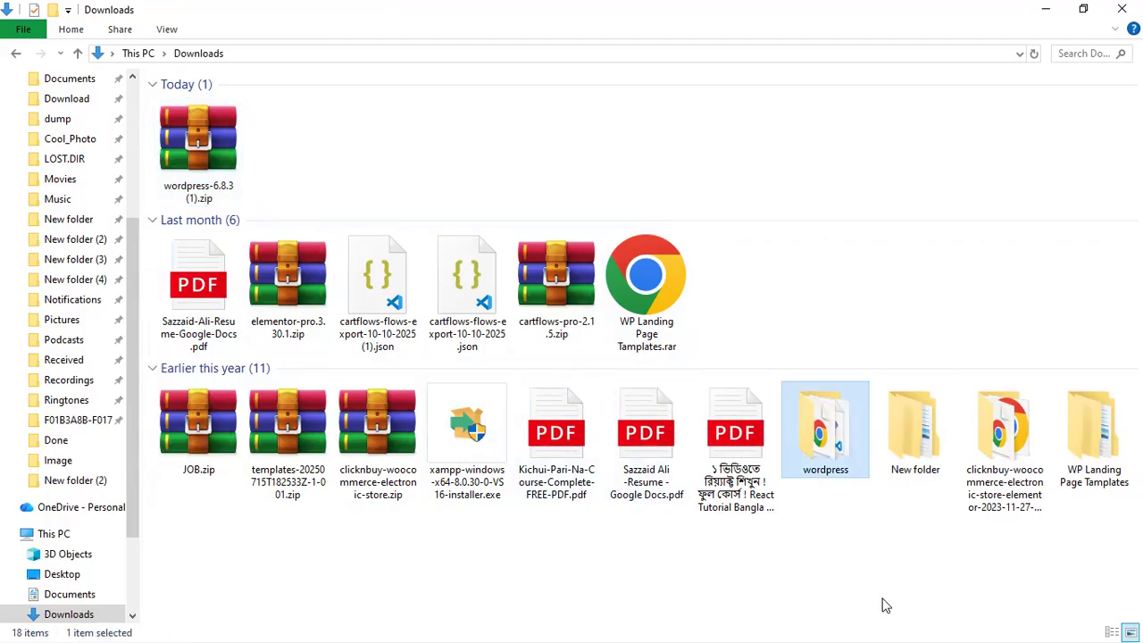
pyautogui.press('F2')
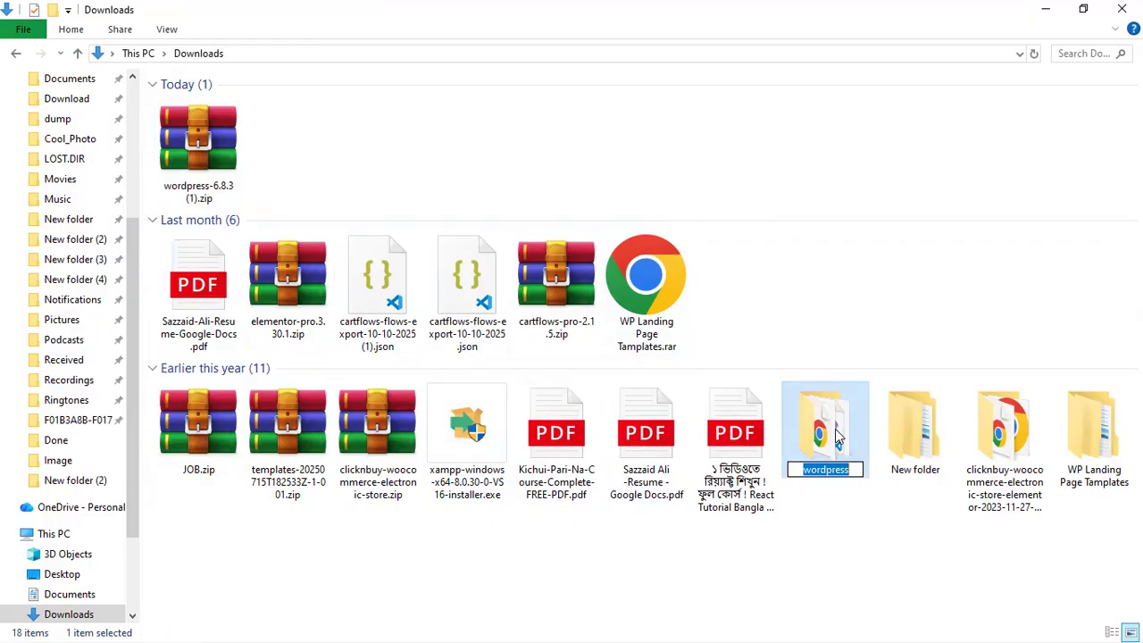
pyautogui.press('Return')
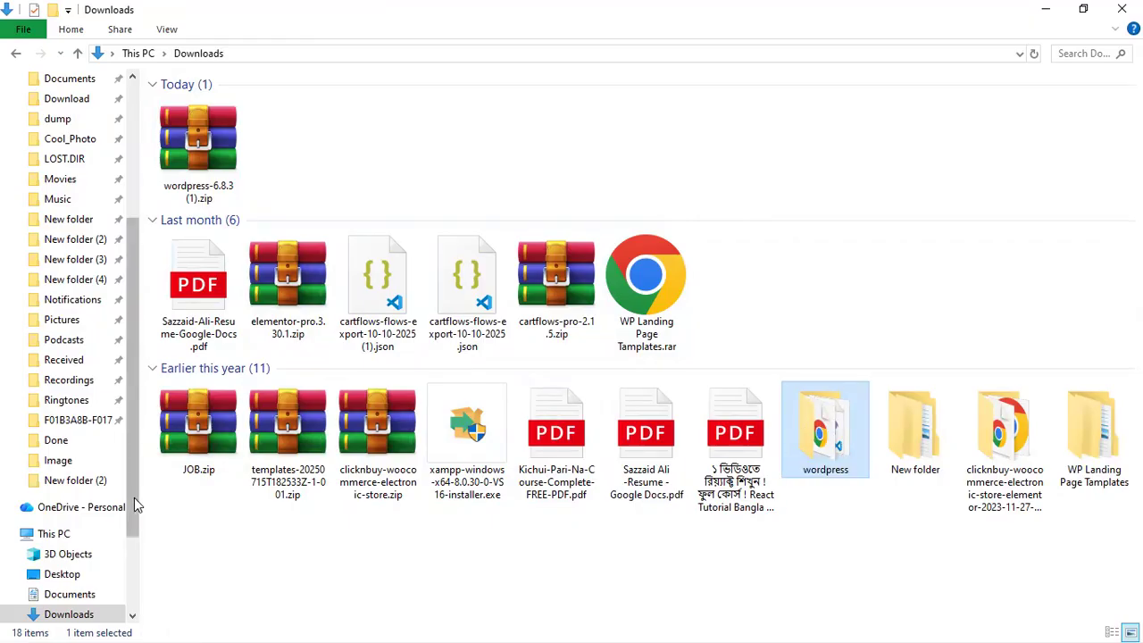
pyautogui.scroll(-3, 134, 500)
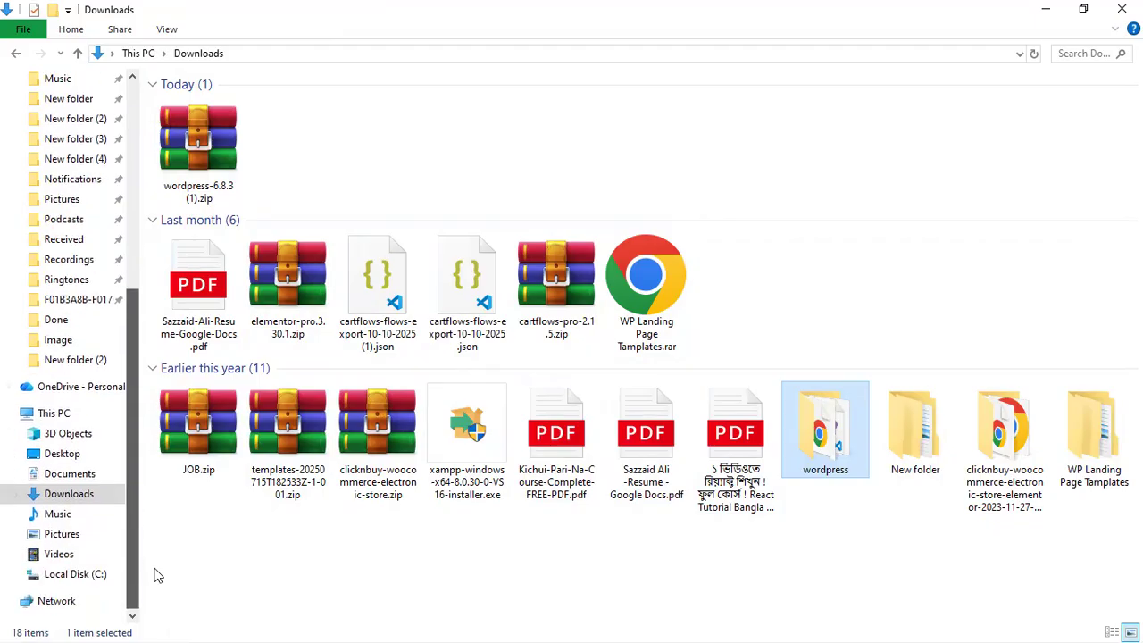
pyautogui.moveTo(133, 360); pyautogui.dragTo(90, 98)
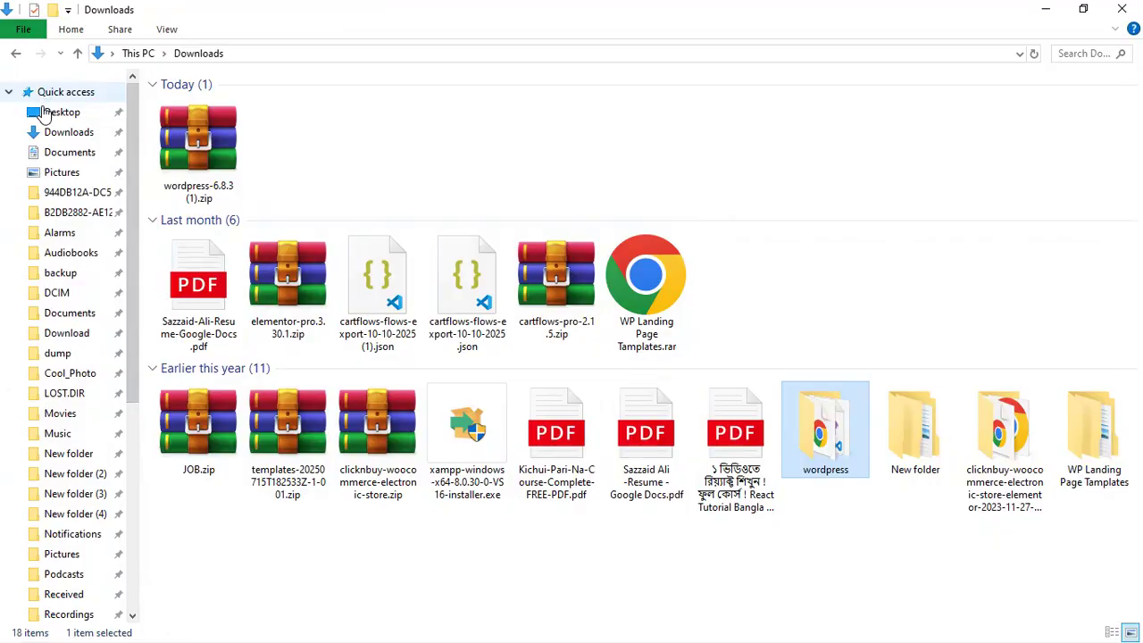
pyautogui.click(45, 112)
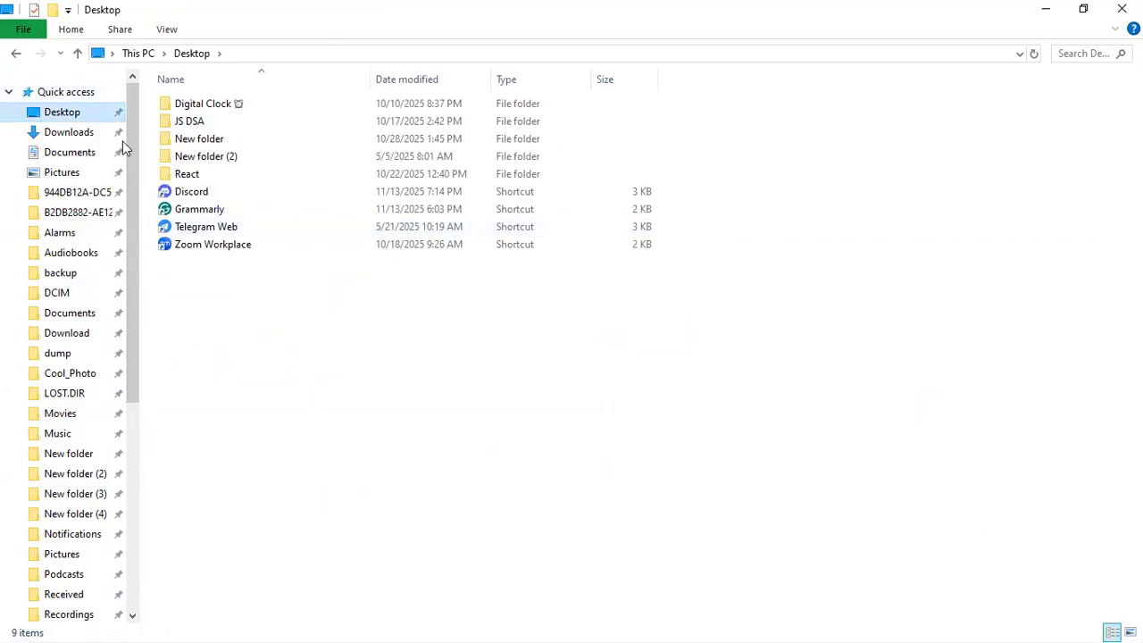
pyautogui.scroll(-1, 126, 136)
pyautogui.scroll(1, 128, 140)
pyautogui.click(68, 95)
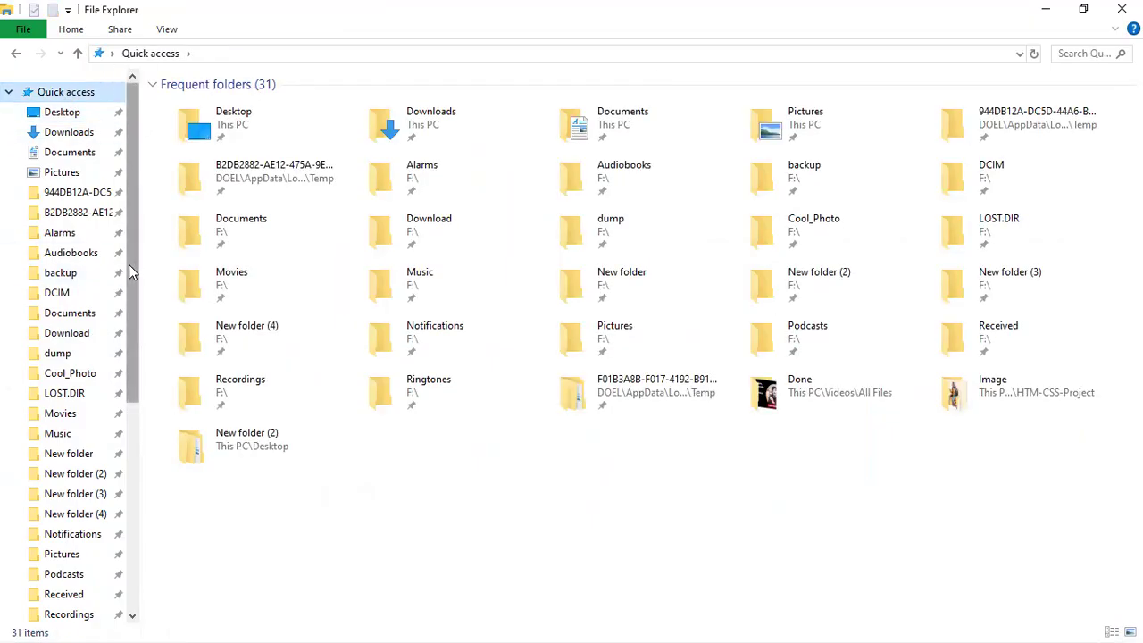
pyautogui.click(1122, 9)
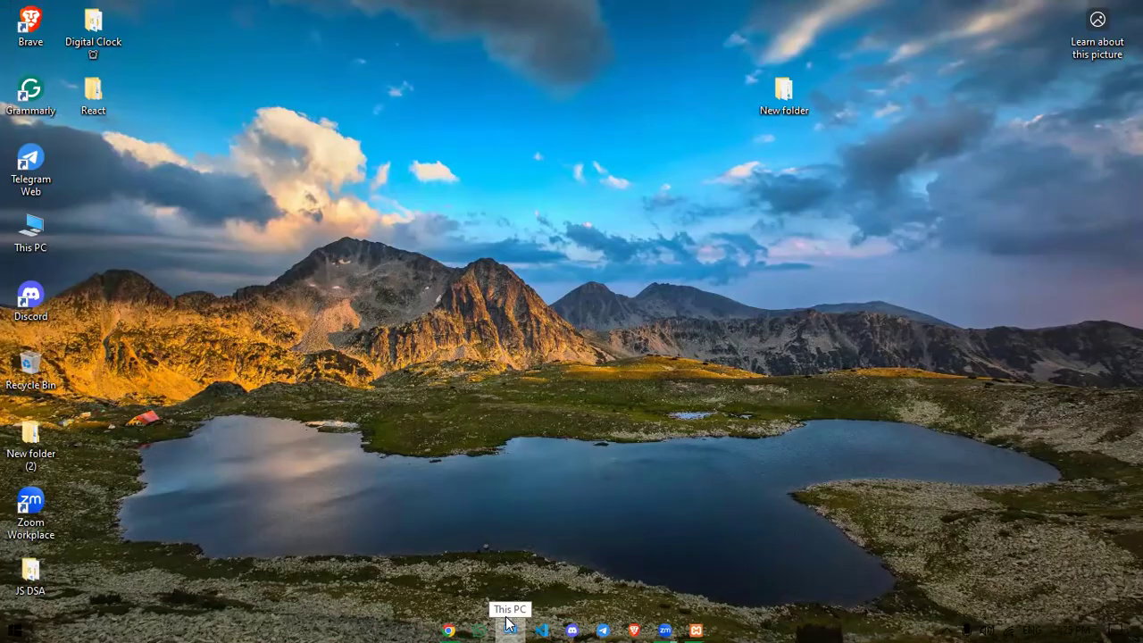
# Browse from This PC through Local Disk (C:) and xampp into the htdocs folder
pyautogui.click(507, 622)
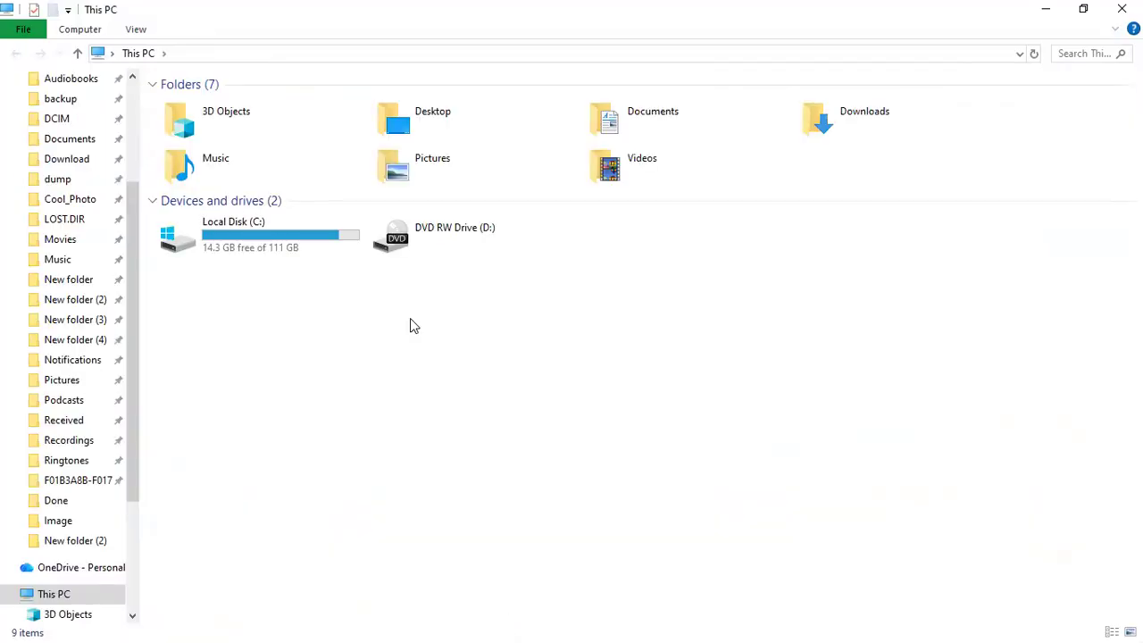
pyautogui.doubleClick(264, 249)
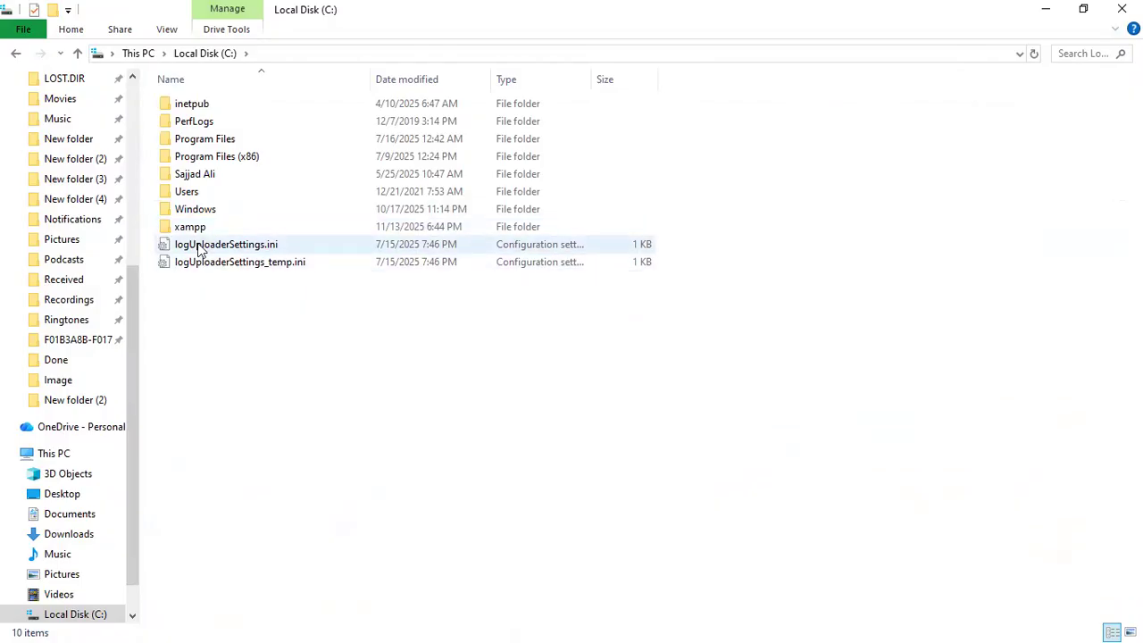
pyautogui.doubleClick(190, 227)
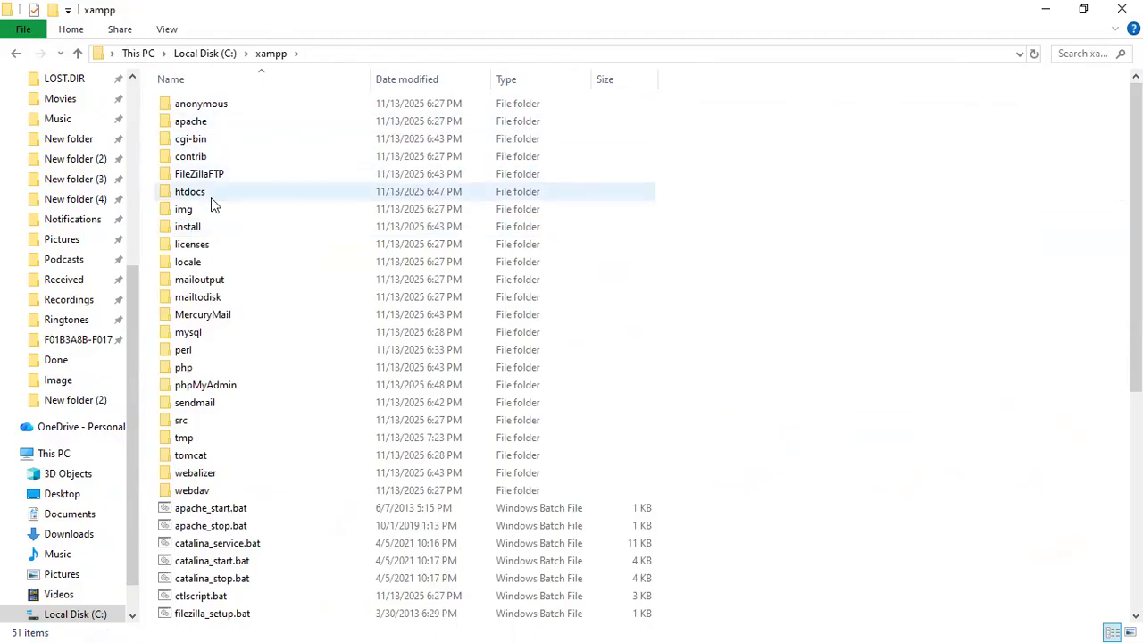
pyautogui.moveTo(212, 201)
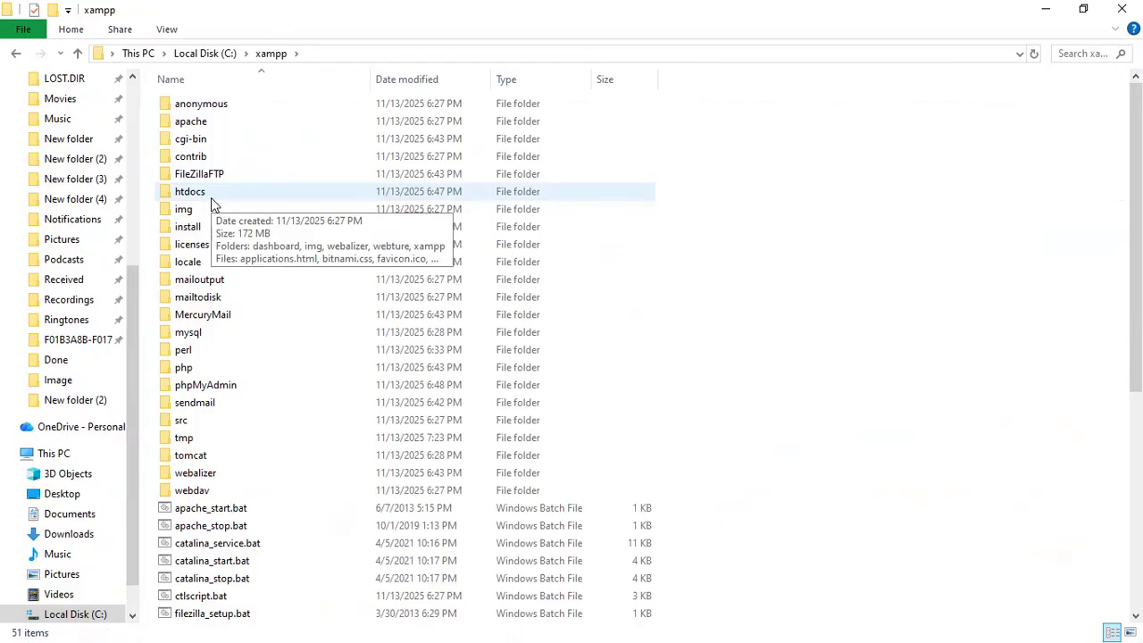
pyautogui.doubleClick(218, 201)
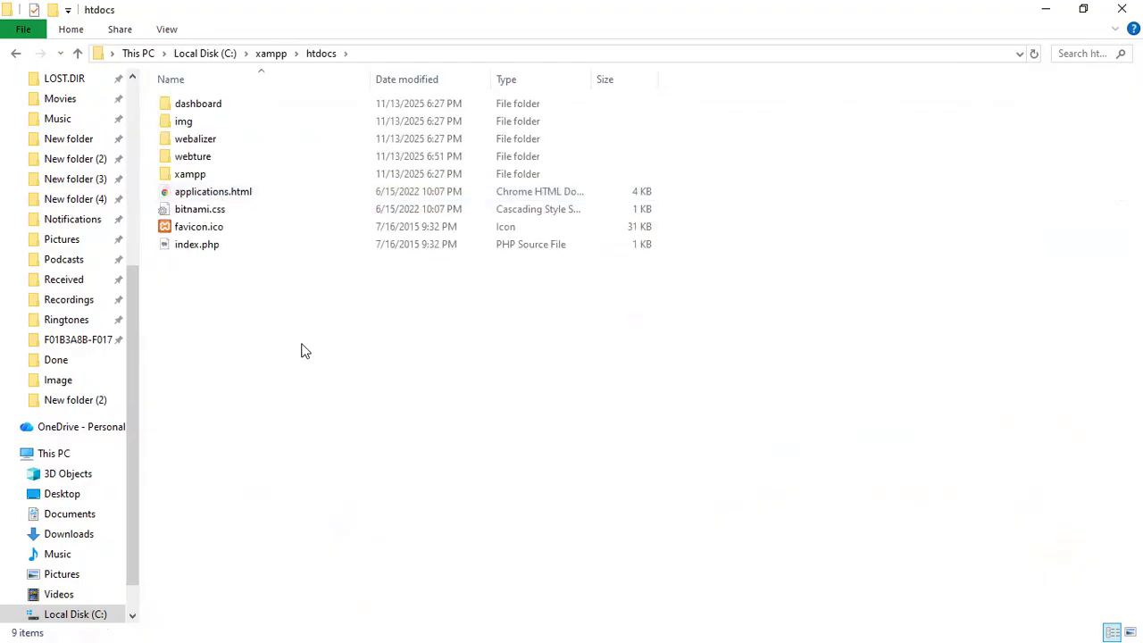
# Paste the copied wordpress folder into C:\xampp\htdocs from the right-click menu
pyautogui.rightClick(301, 349)
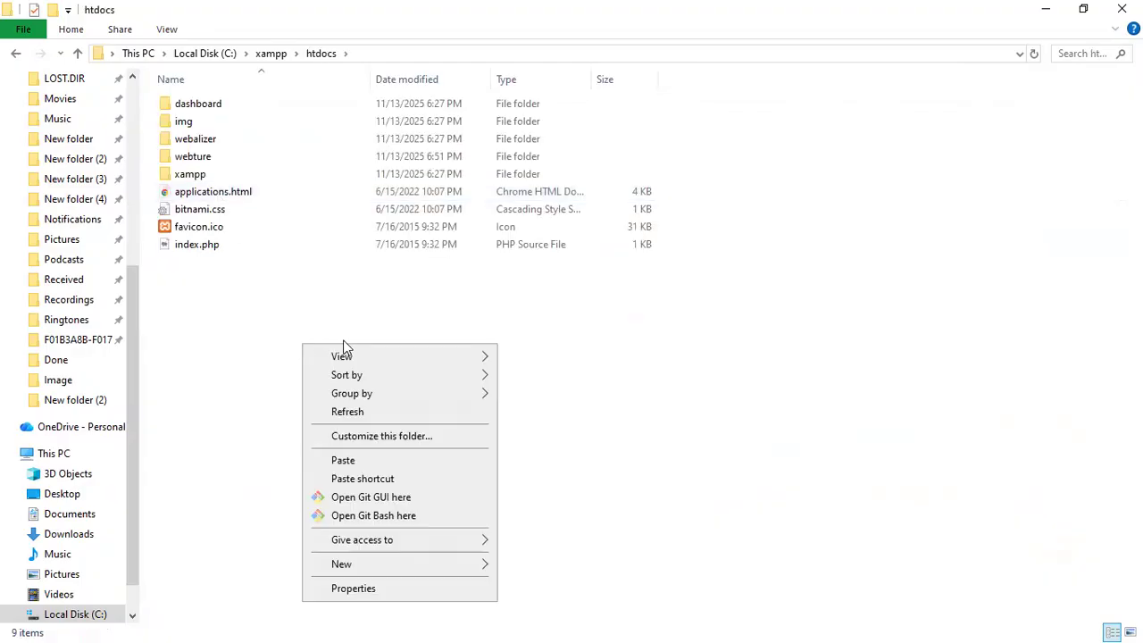
pyautogui.click(219, 378)
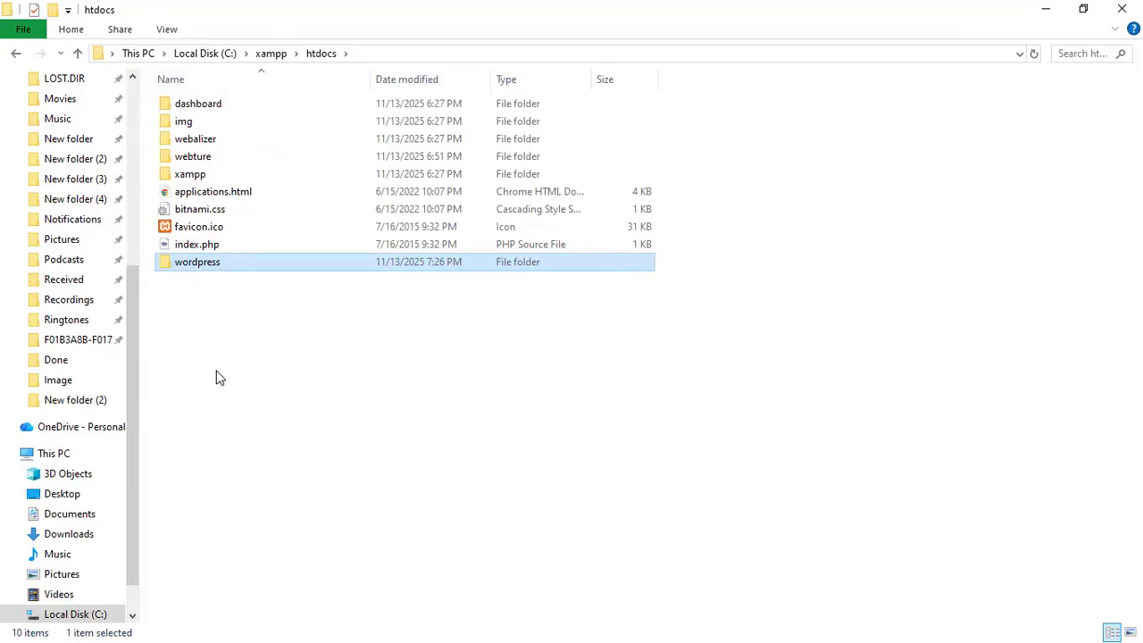
# Rename the wordpress folder in htdocs to lwsa
pyautogui.rightClick(196, 268)
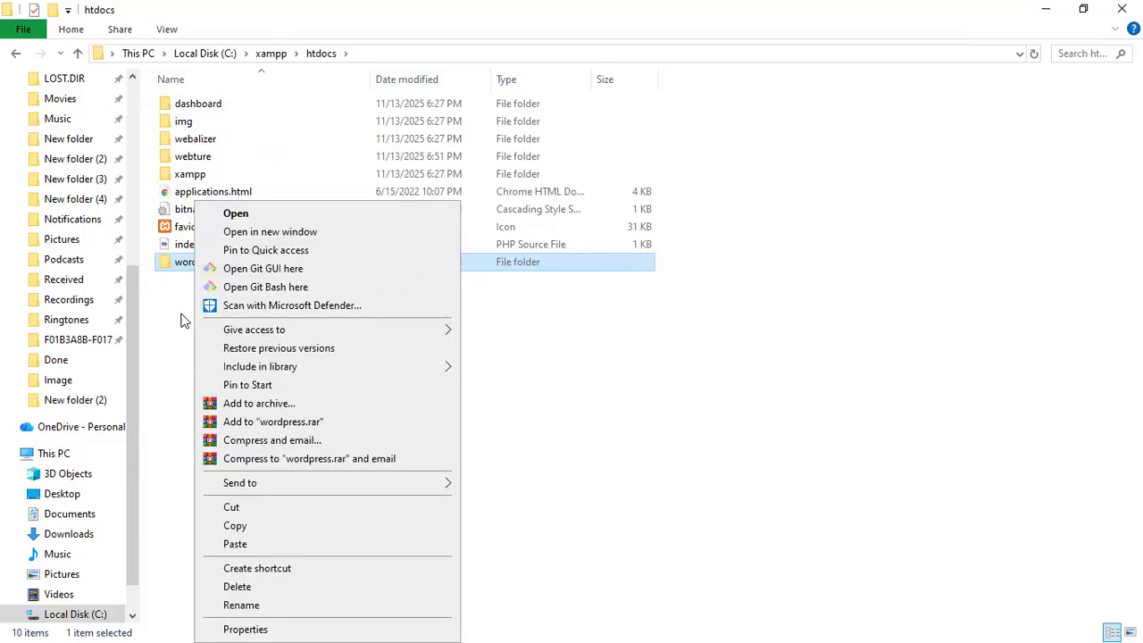
pyautogui.click(181, 319)
pyautogui.click(181, 320)
pyautogui.click(200, 265)
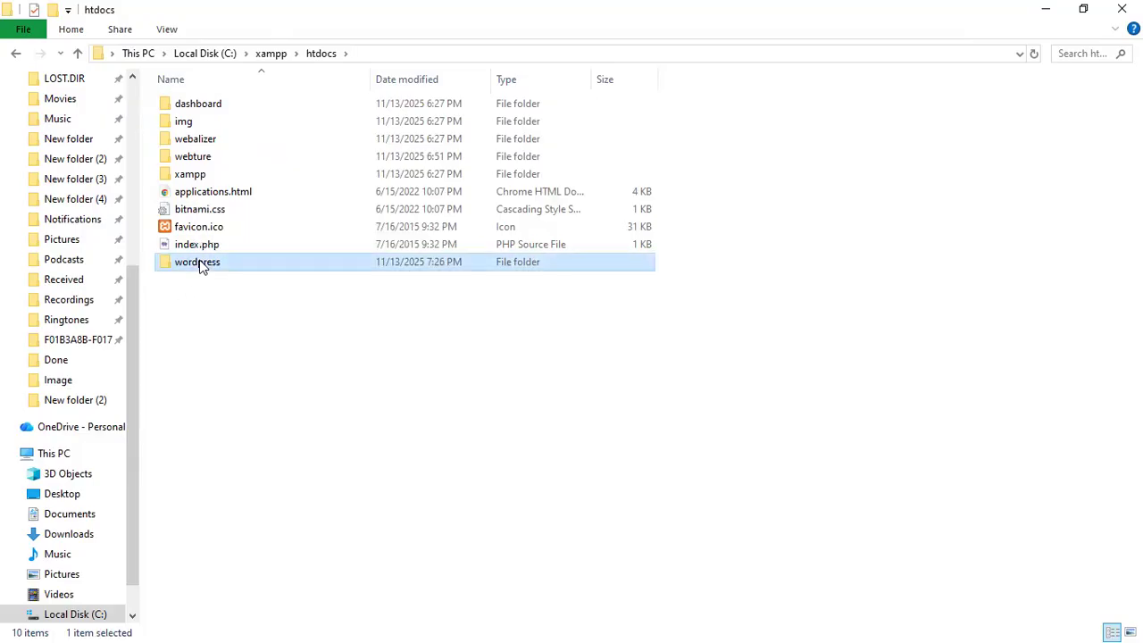
pyautogui.rightClick(201, 266)
pyautogui.click(270, 607)
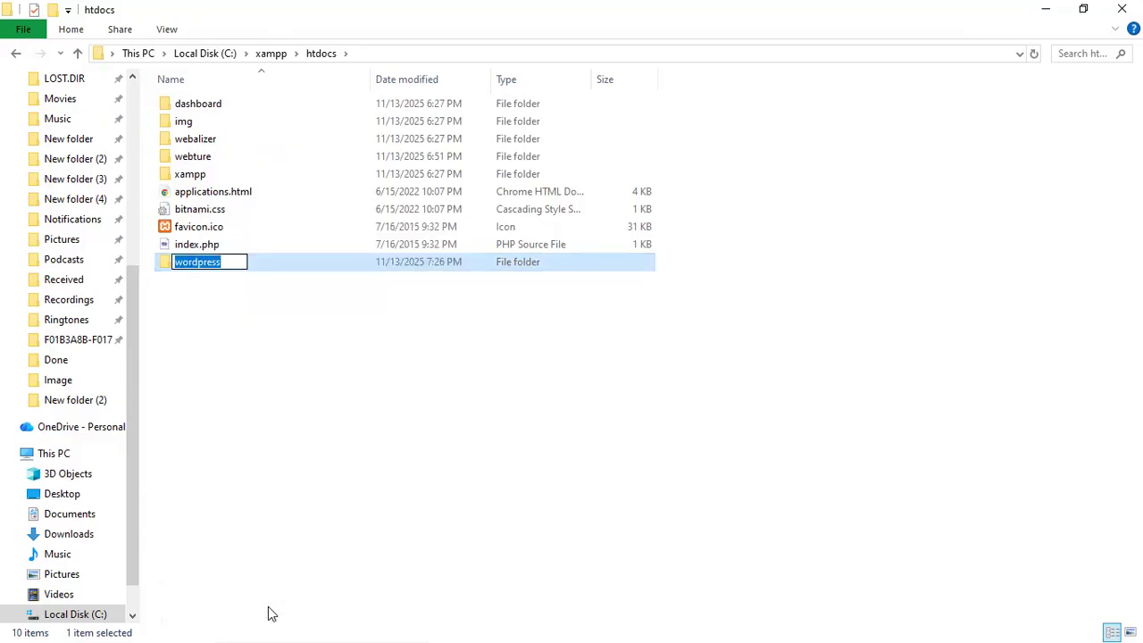
pyautogui.write('L')
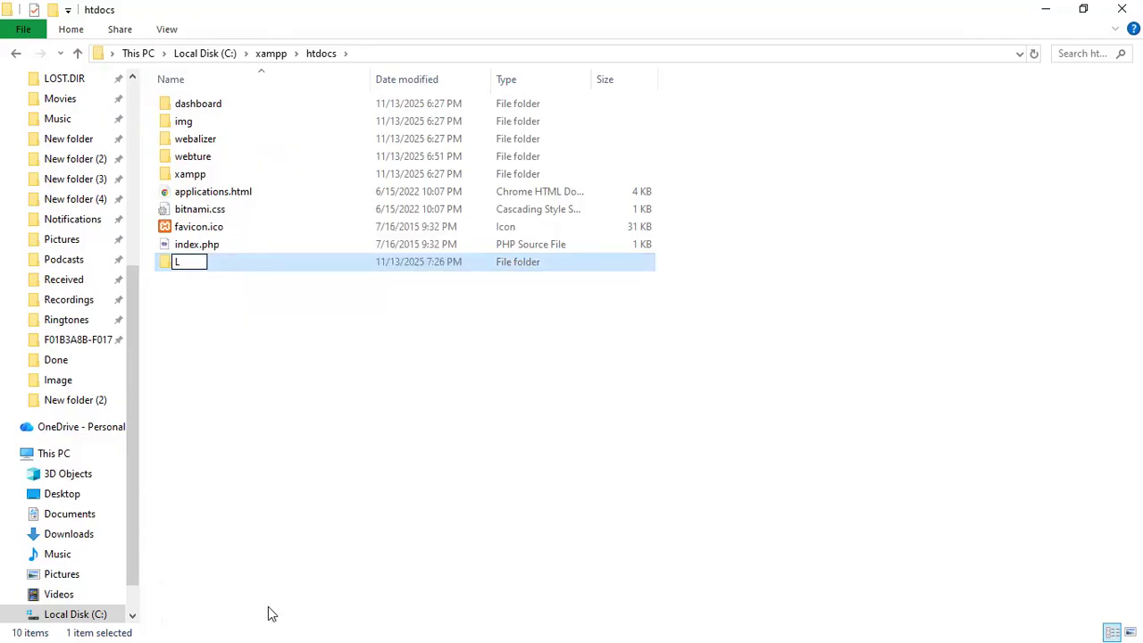
pyautogui.press('BackSpace')
pyautogui.write('lwsa')
pyautogui.press('Return')
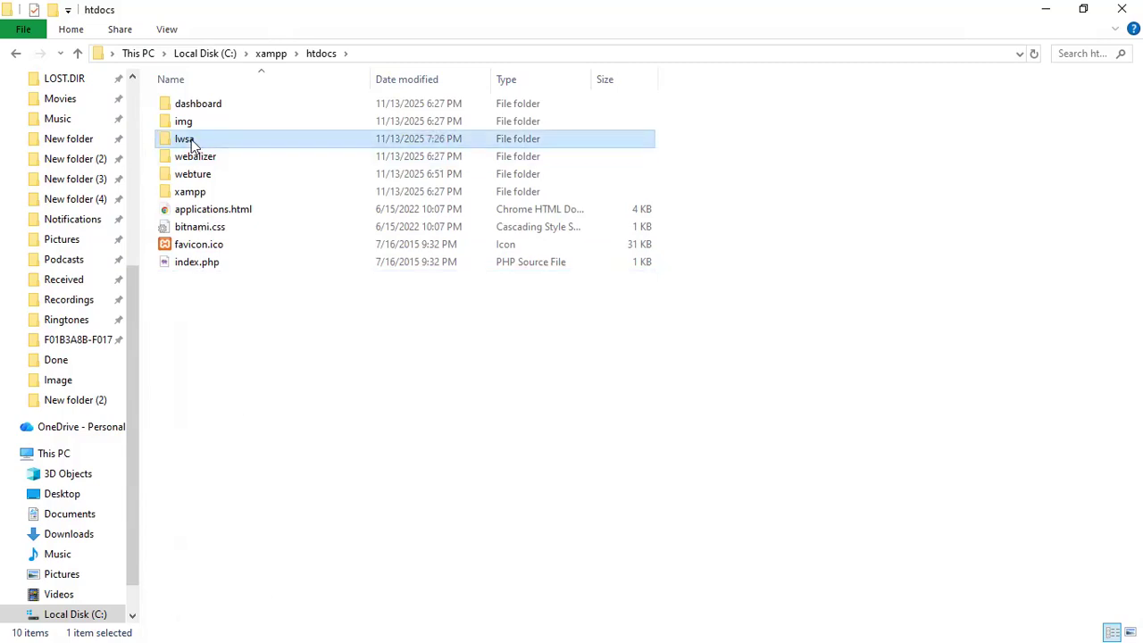
# Leave the lwsa name unchanged and minimise the htdocs window
pyautogui.rightClick(191, 141)
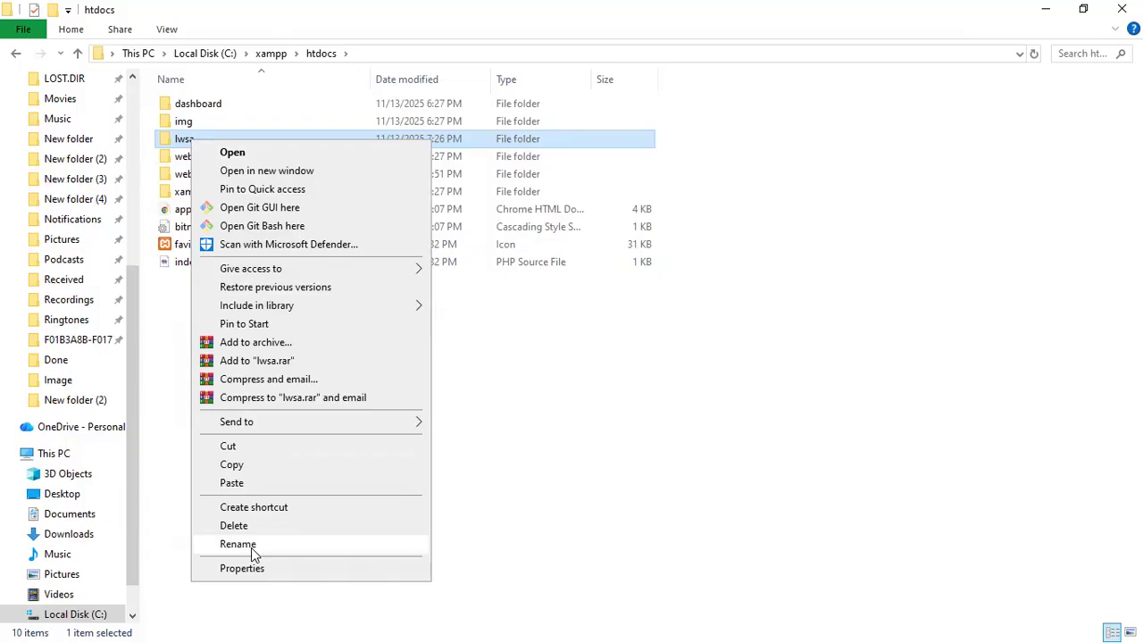
pyautogui.click(252, 550)
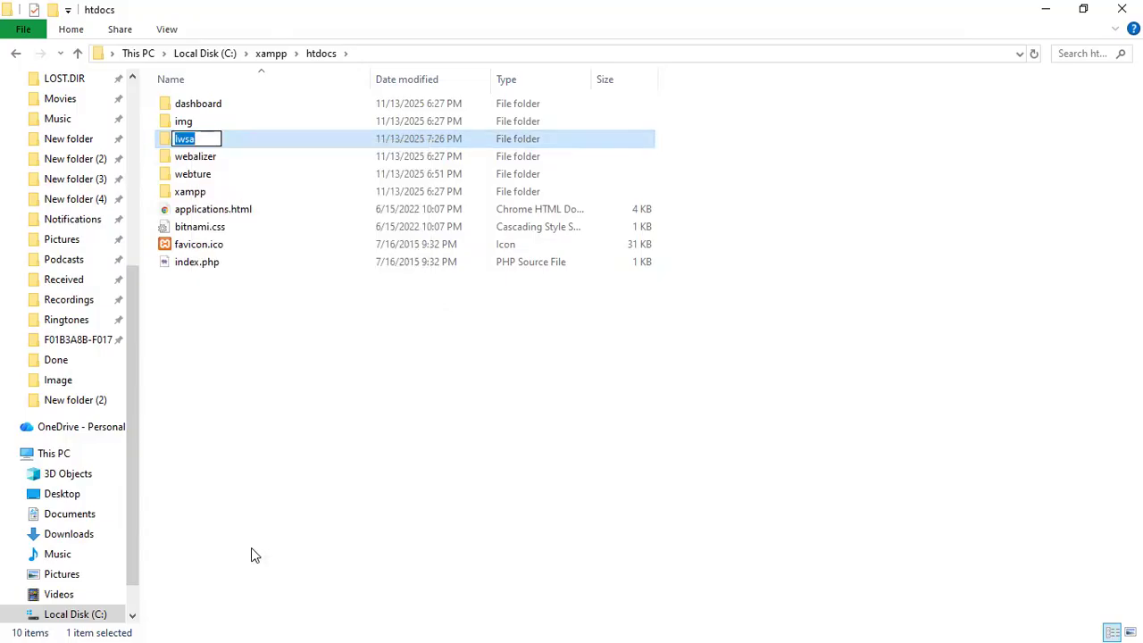
pyautogui.click(254, 546)
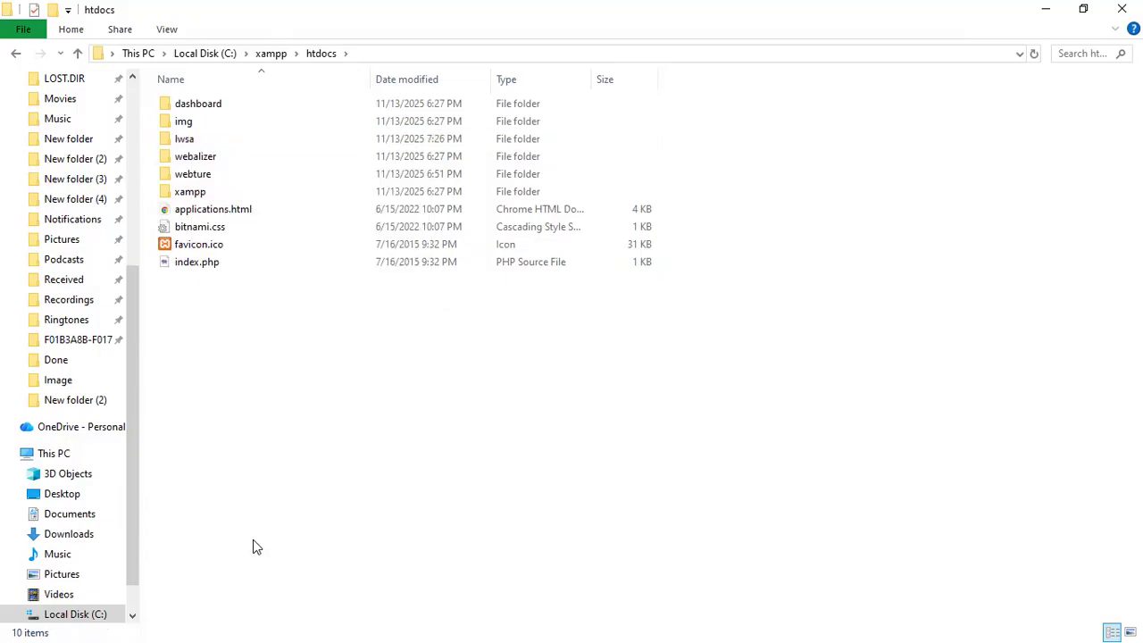
pyautogui.click(1046, 9)
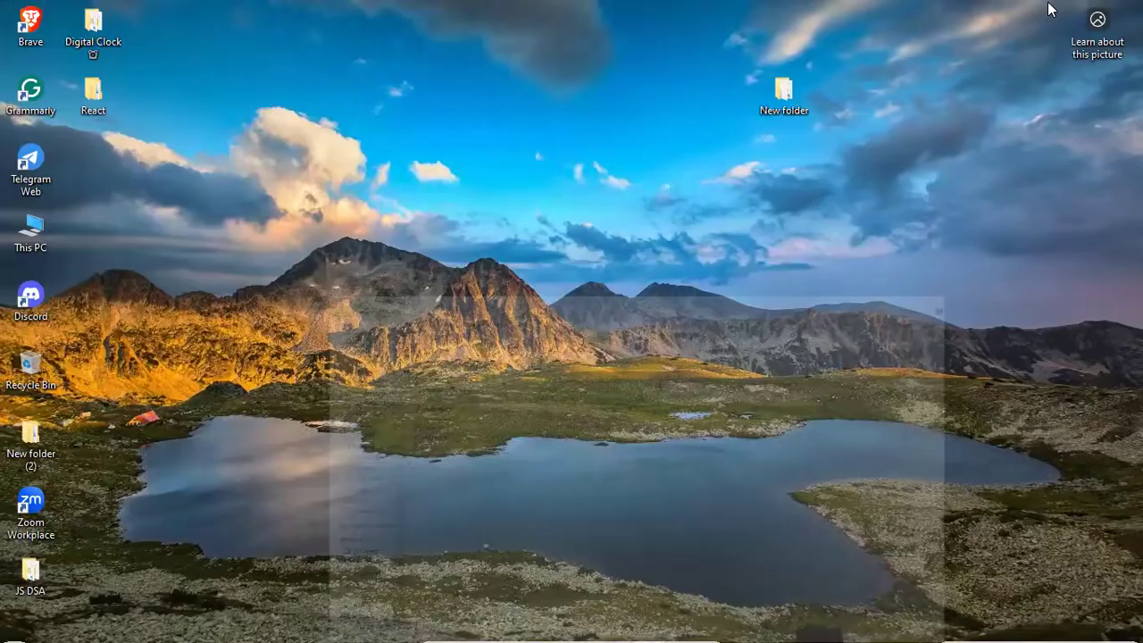
pyautogui.moveTo(735, 622)
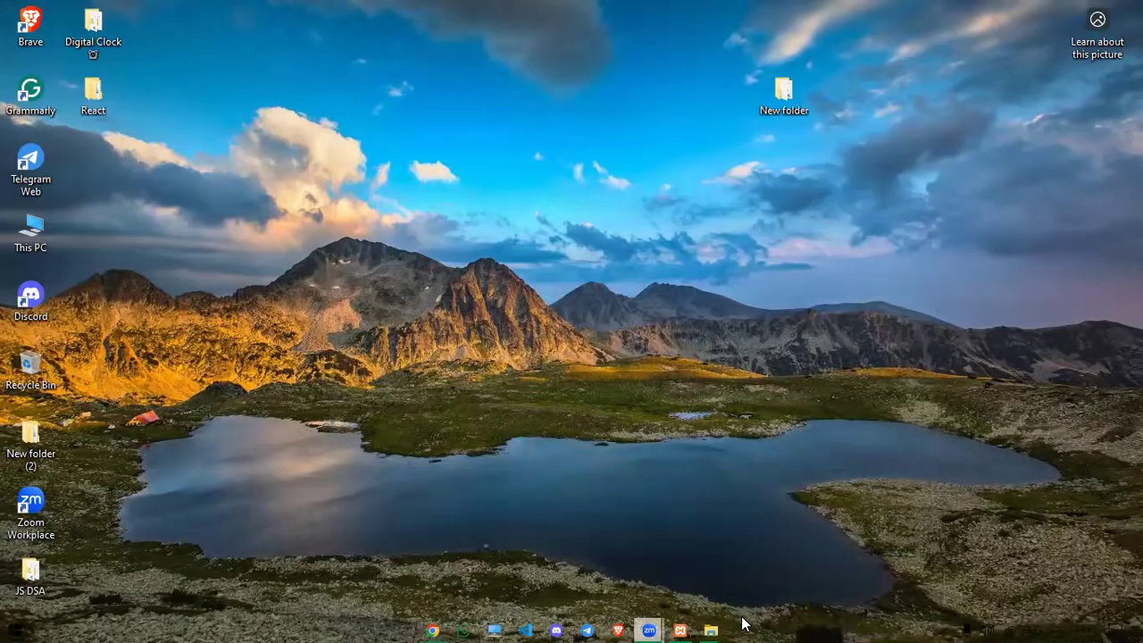
pyautogui.click(680, 629)
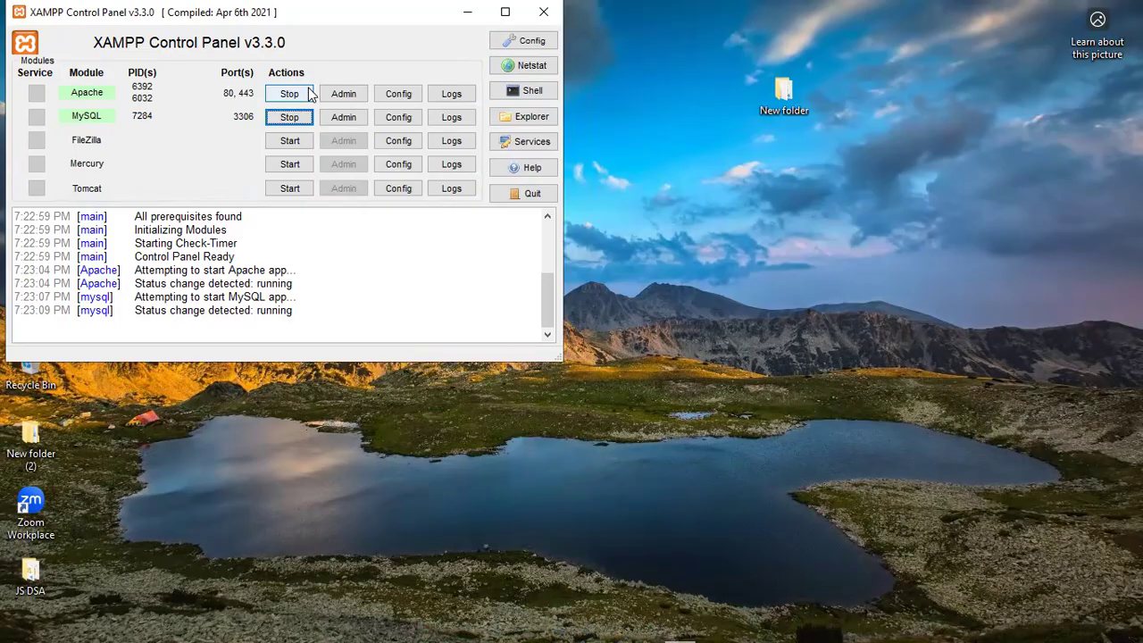
pyautogui.click(464, 13)
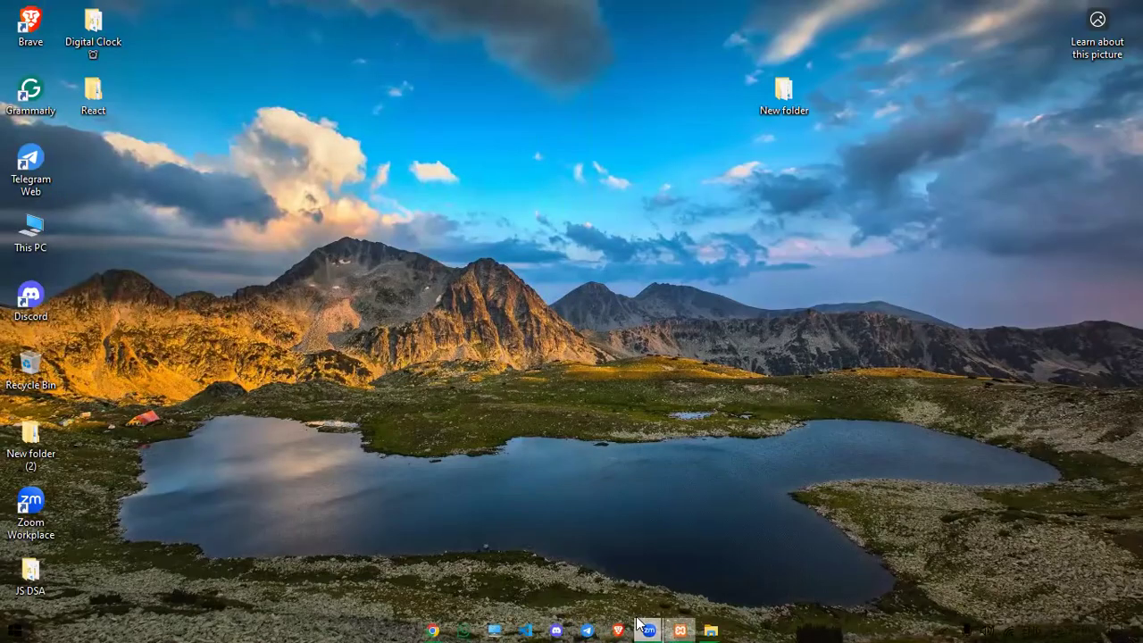
pyautogui.click(433, 625)
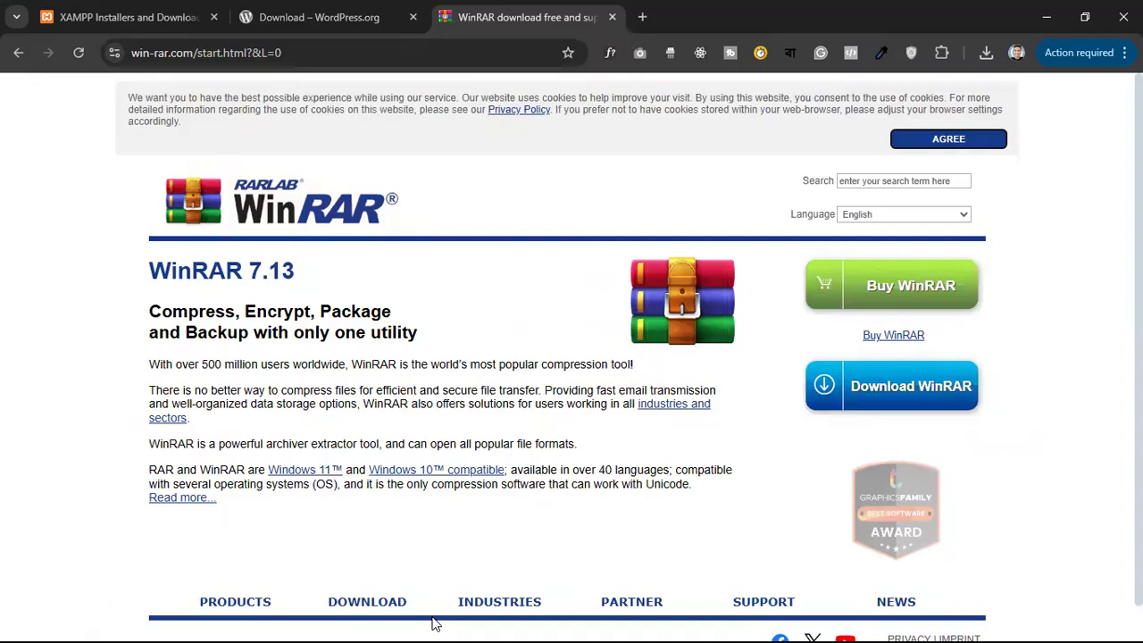
# Load localhost/lwsa in a new Chrome tab
pyautogui.click(642, 16)
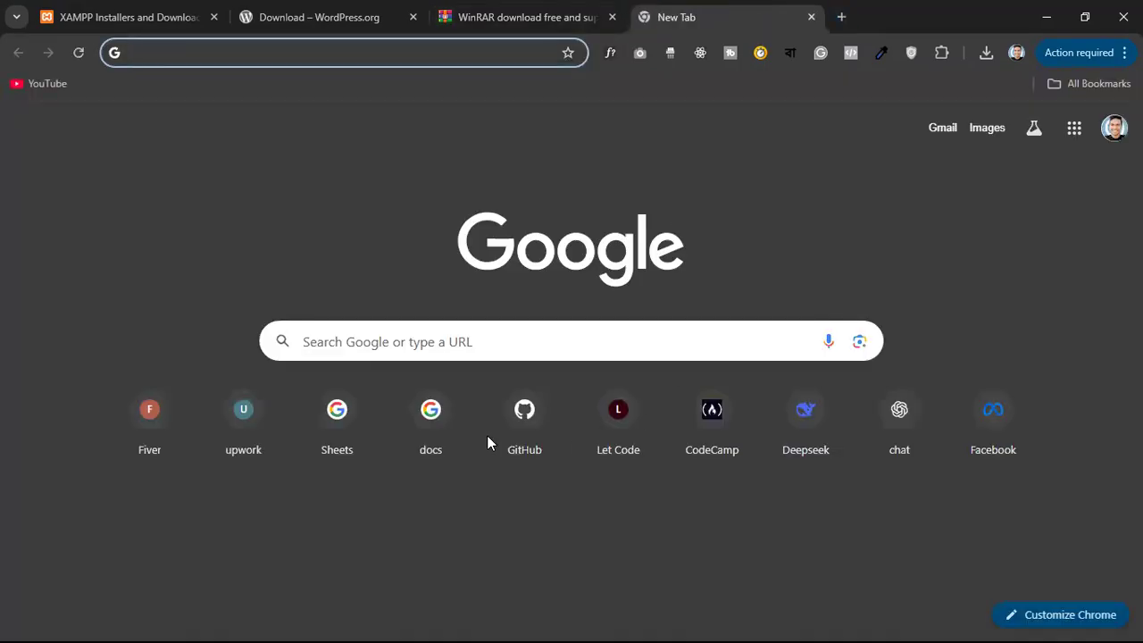
pyautogui.write('lo')
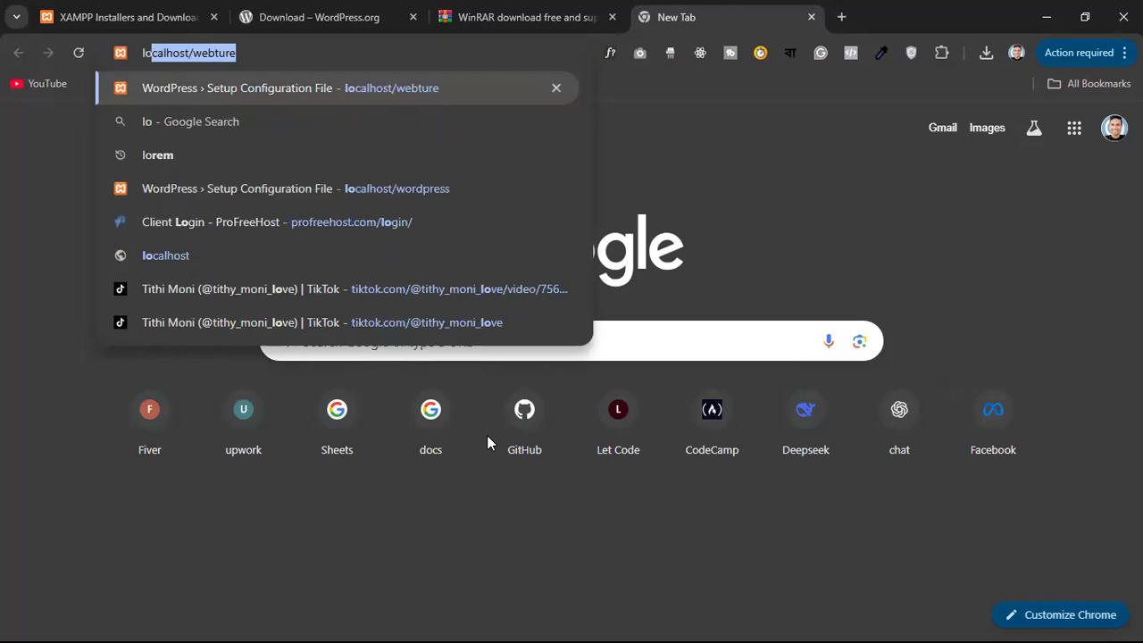
pyautogui.write('calhost')
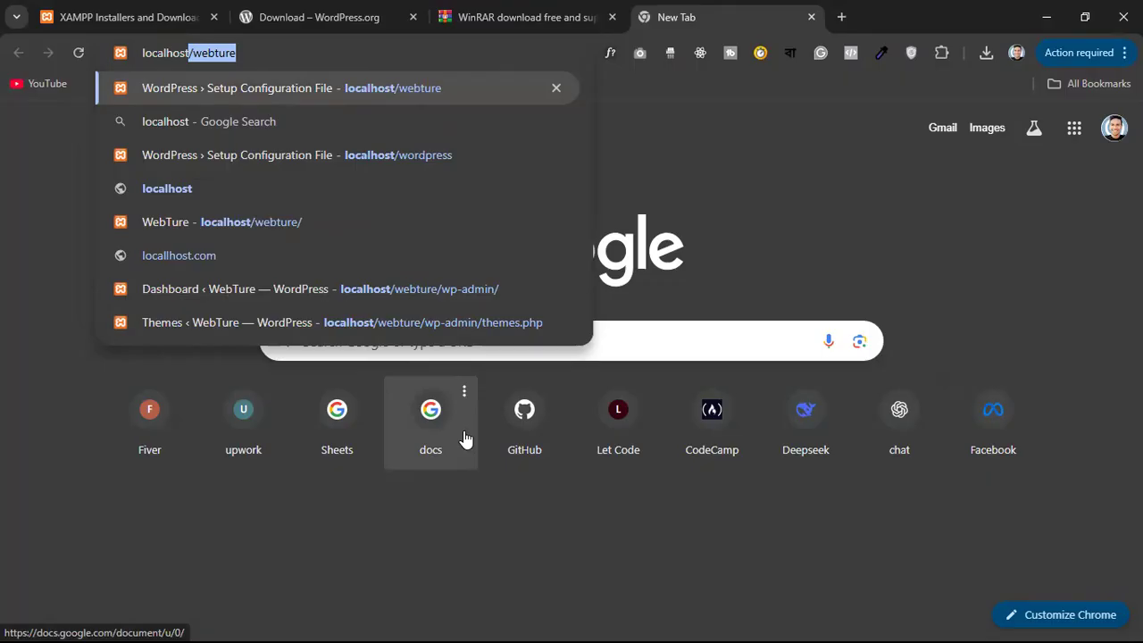
pyautogui.press('BackSpace')
pyautogui.write('/lwsa')
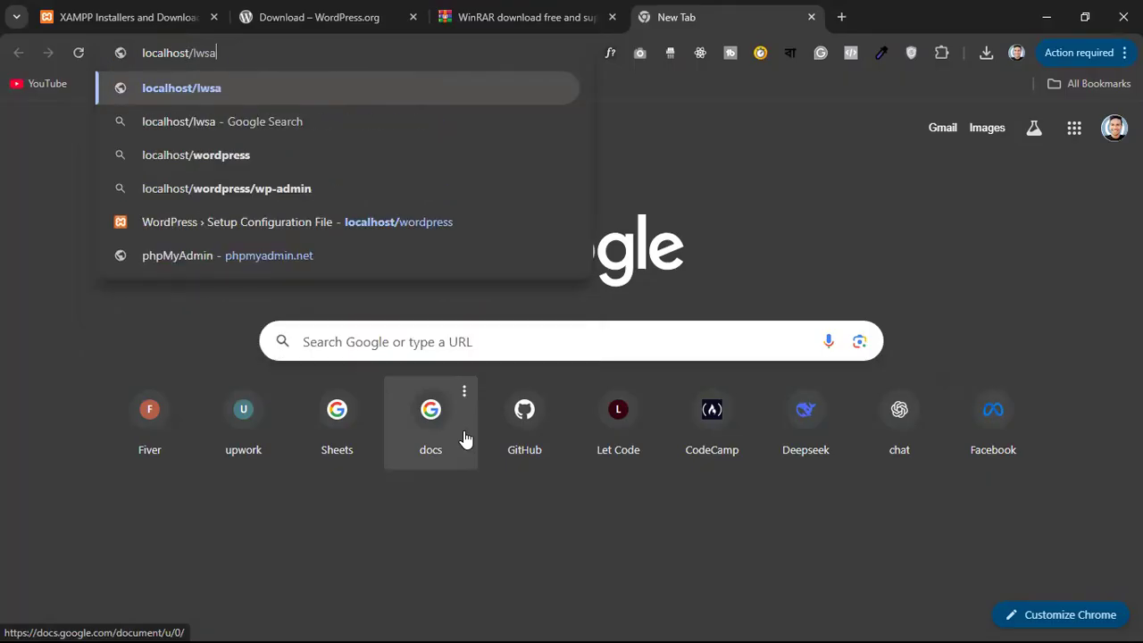
pyautogui.press('Return')
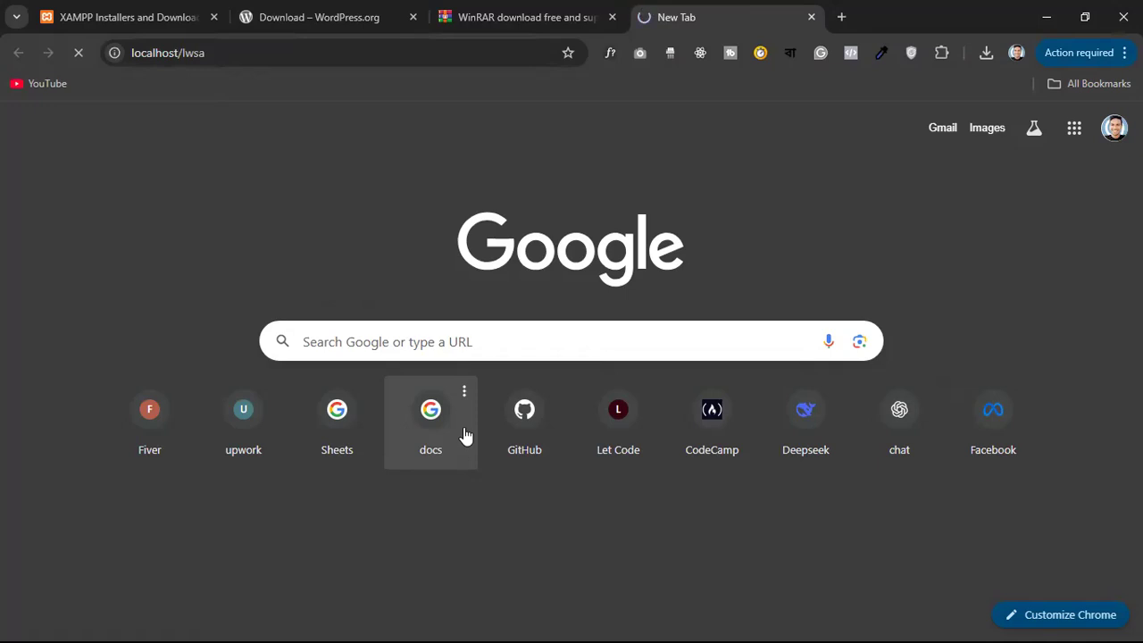
# Close the WinRAR, WordPress.org and XAMPP download tabs
pyautogui.click(612, 17)
pyautogui.click(413, 17)
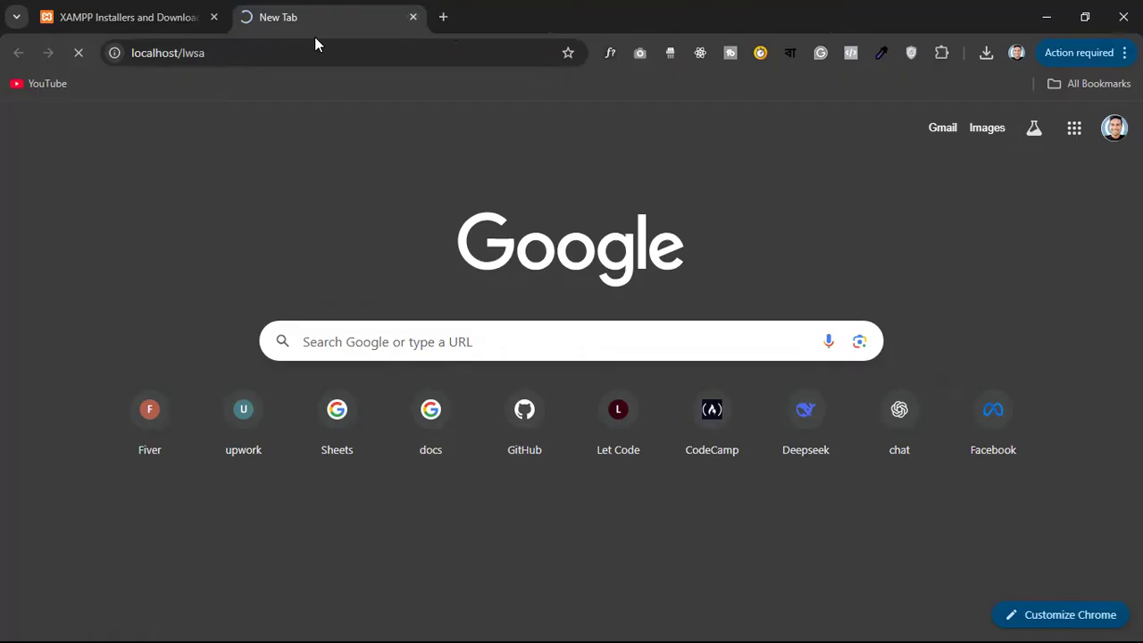
pyautogui.click(212, 17)
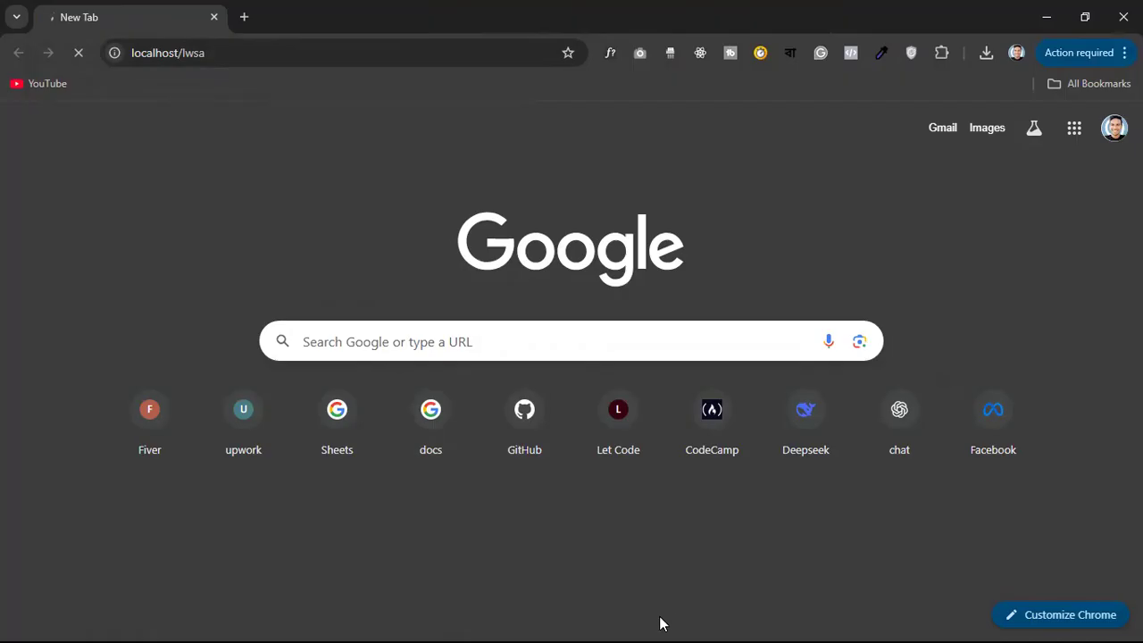
# Reload localhost/lwsa, pick English (United States), continue to the welcome page, and minimize Chrome
pyautogui.click(370, 51)
pyautogui.press('Escape')
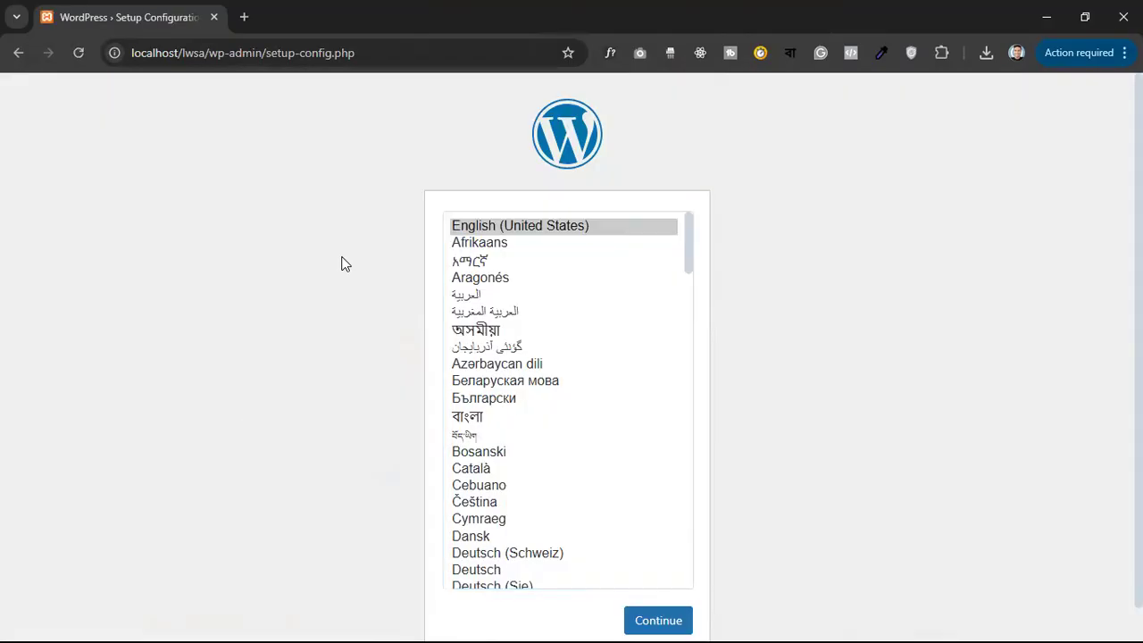
pyautogui.click(548, 231)
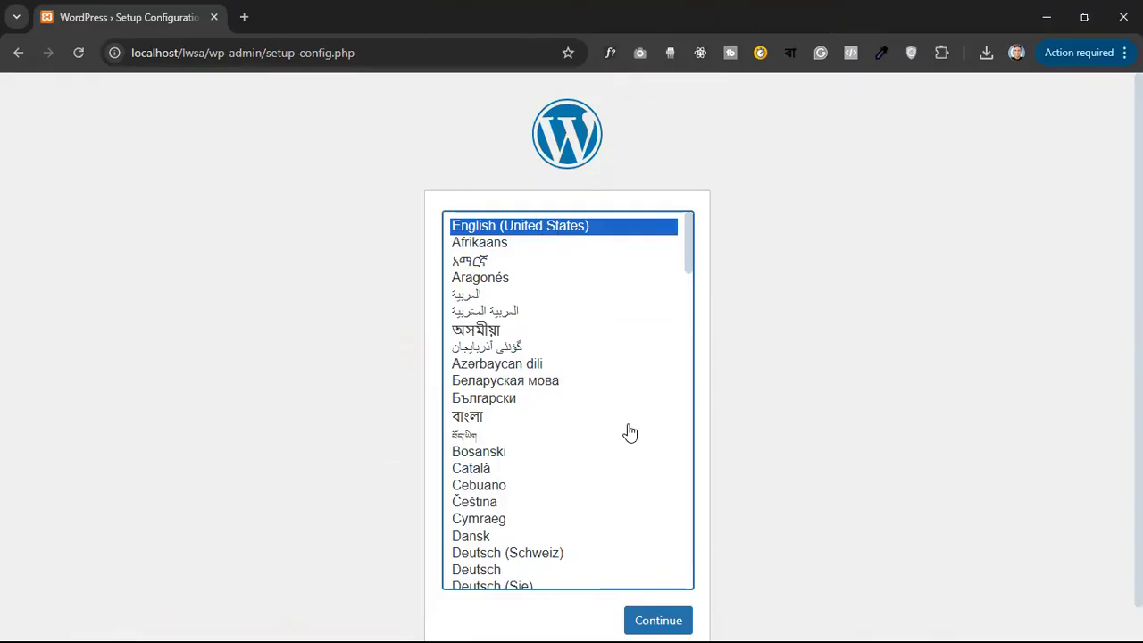
pyautogui.click(674, 618)
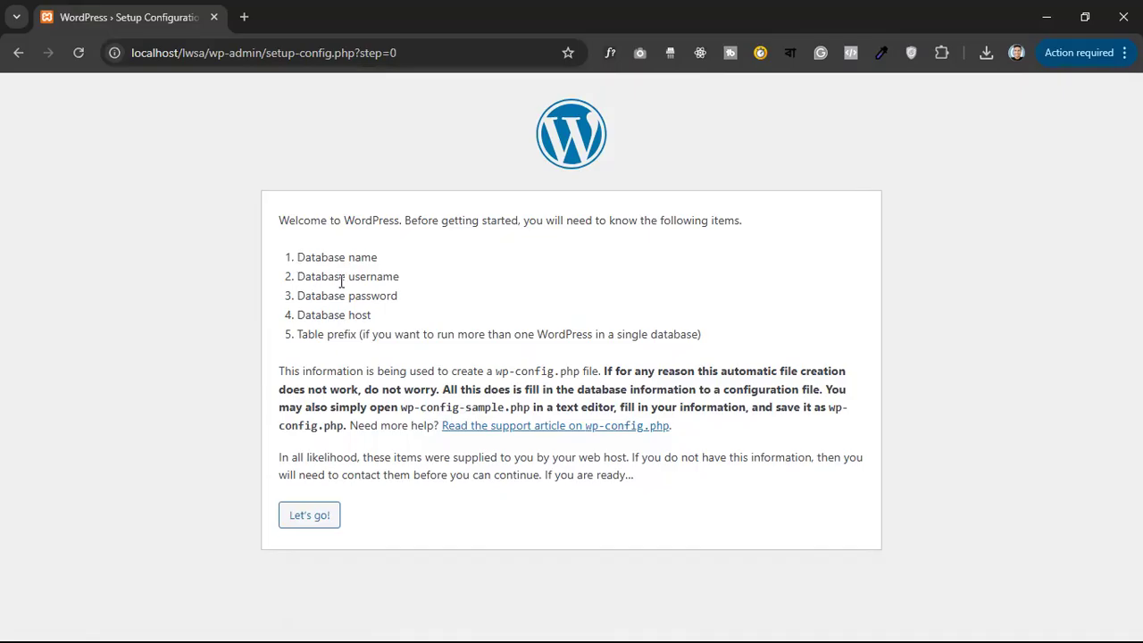
pyautogui.click(1050, 11)
# Restore XAMPP Control Panel, view and close Apache's dashboard, then launch MySQL's phpMyAdmin
pyautogui.moveTo(684, 623)
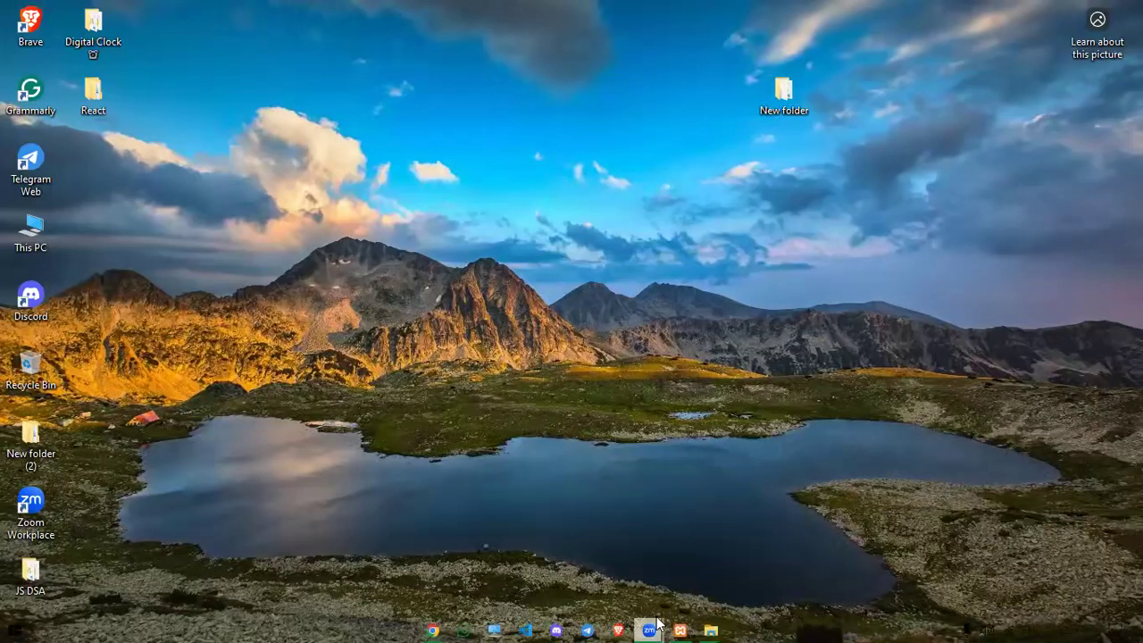
pyautogui.click(682, 628)
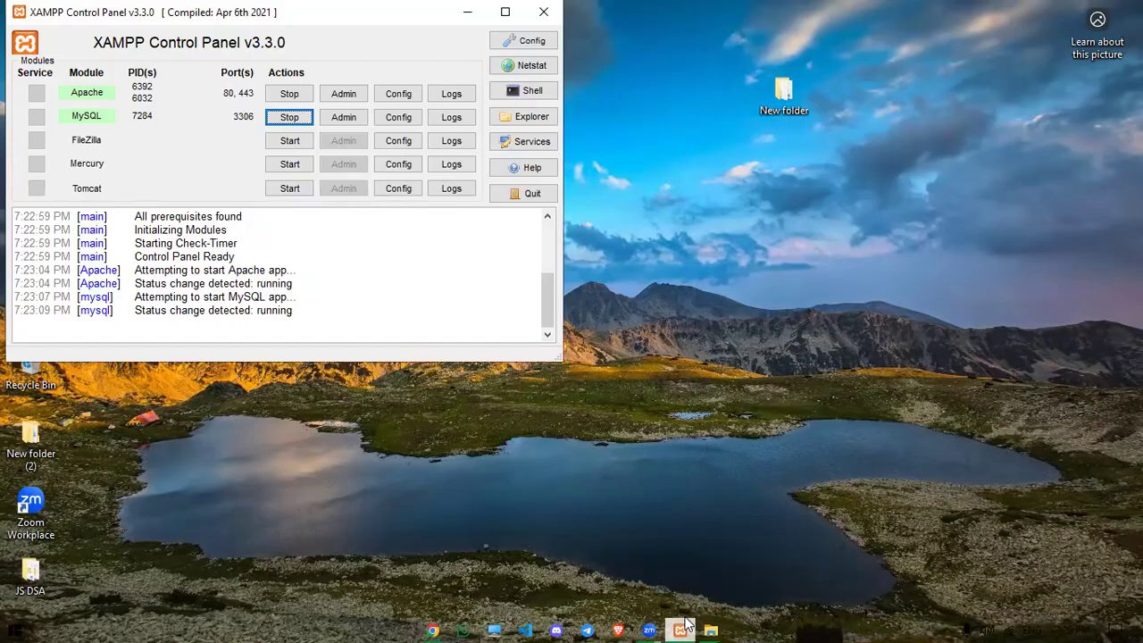
pyautogui.click(345, 100)
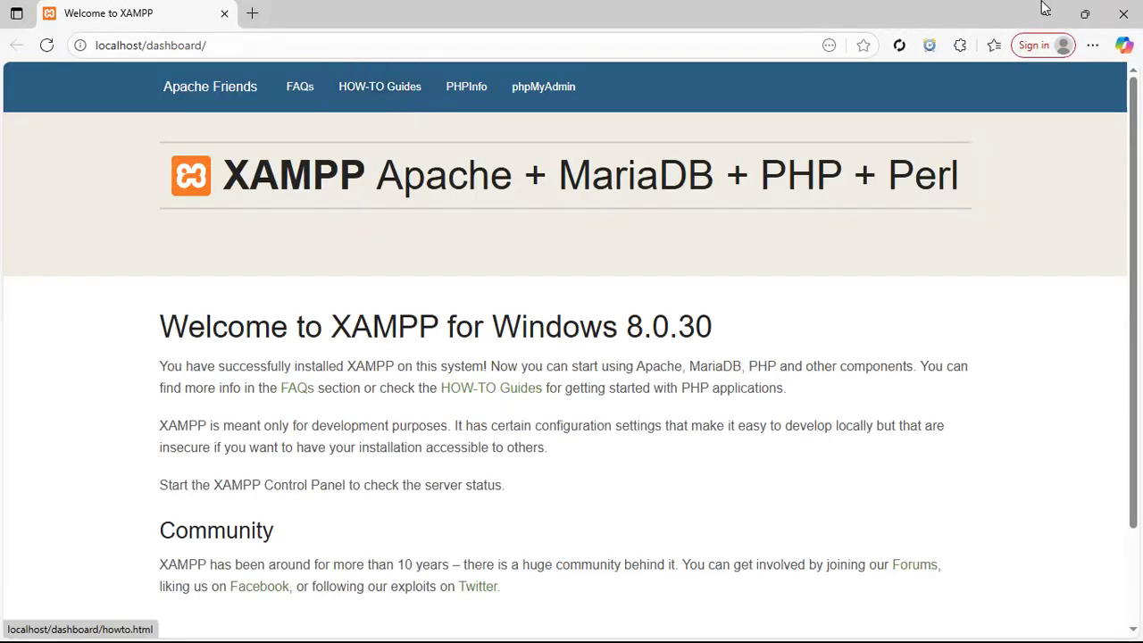
pyautogui.click(1123, 14)
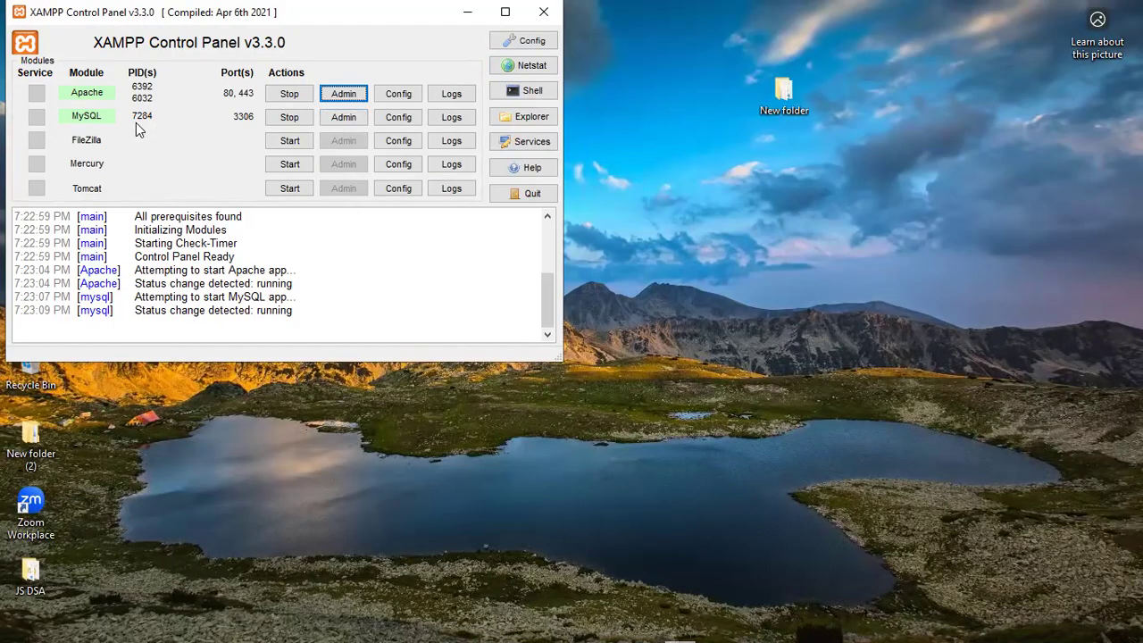
pyautogui.click(344, 121)
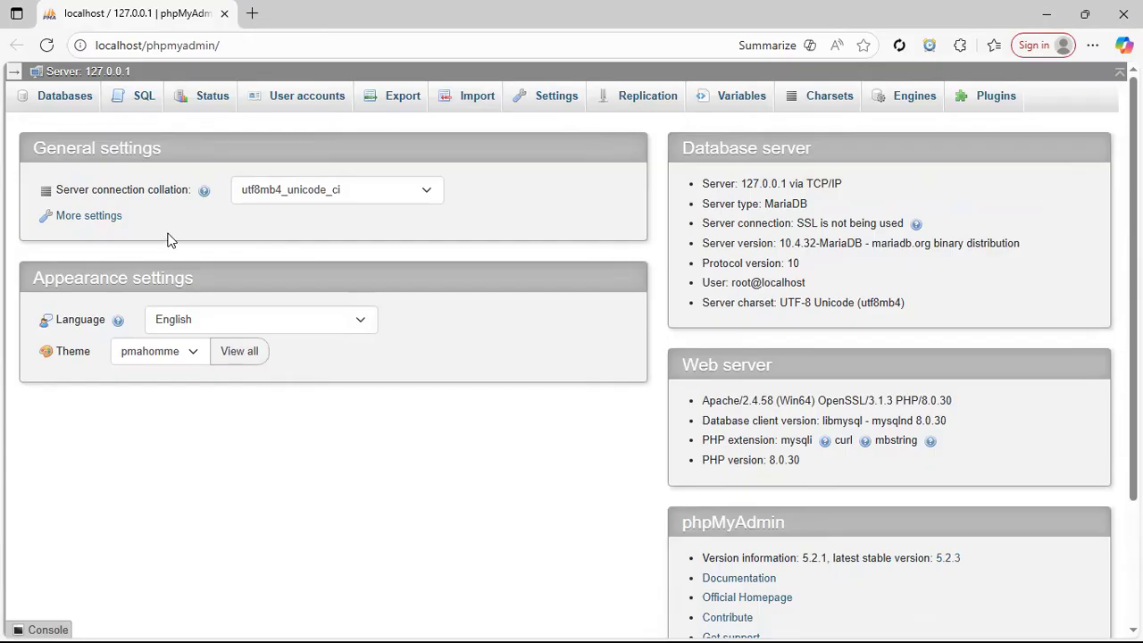
# Show the Databases page listing the server's six databases, including webture
pyautogui.click(59, 106)
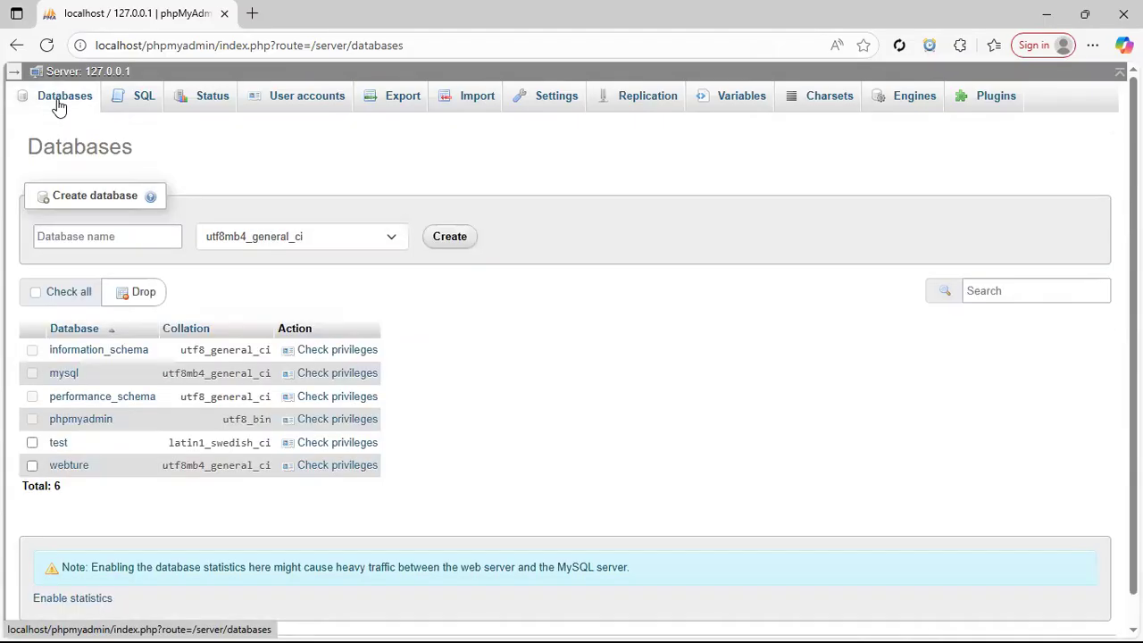
# Create an empty database named lwsa and view its Privileges page
pyautogui.click(96, 239)
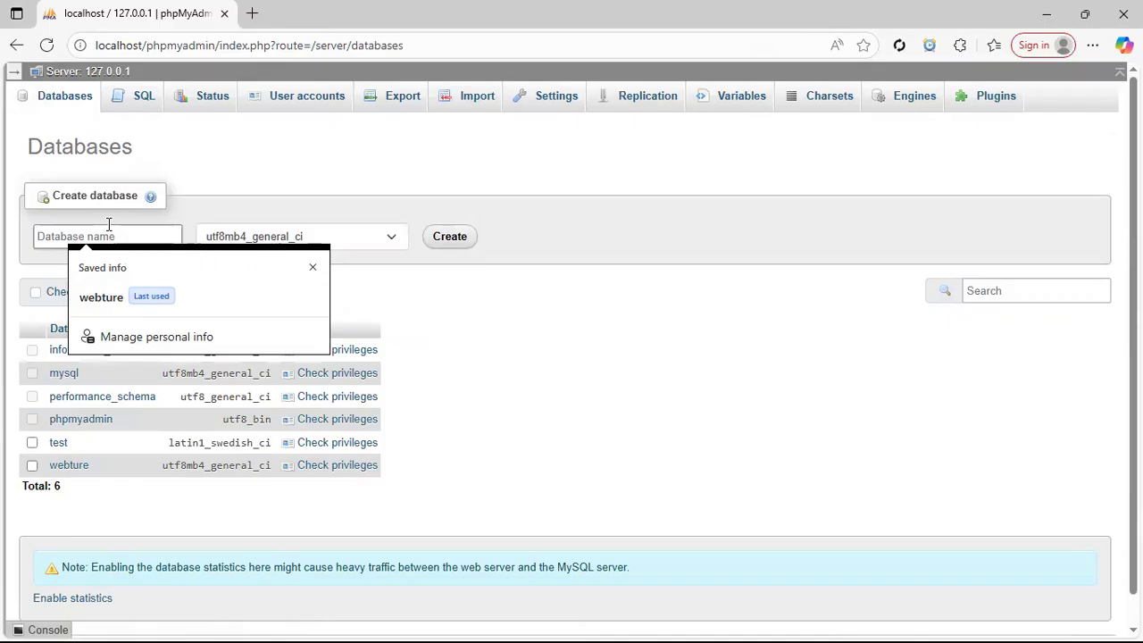
pyautogui.write('lwsa')
pyautogui.click(450, 239)
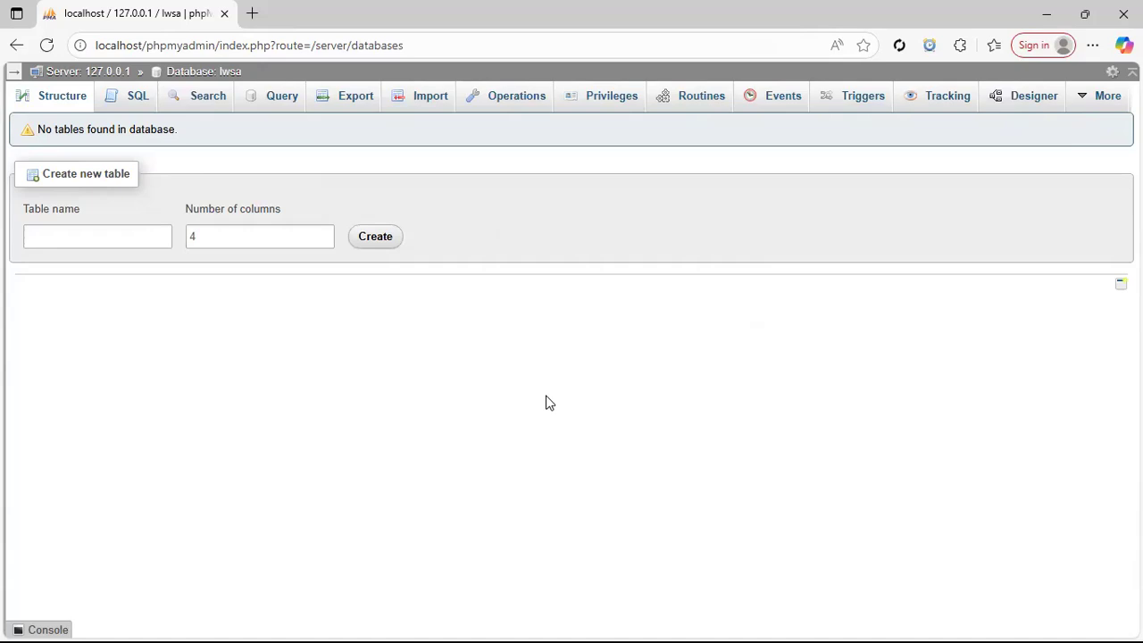
pyautogui.click(600, 105)
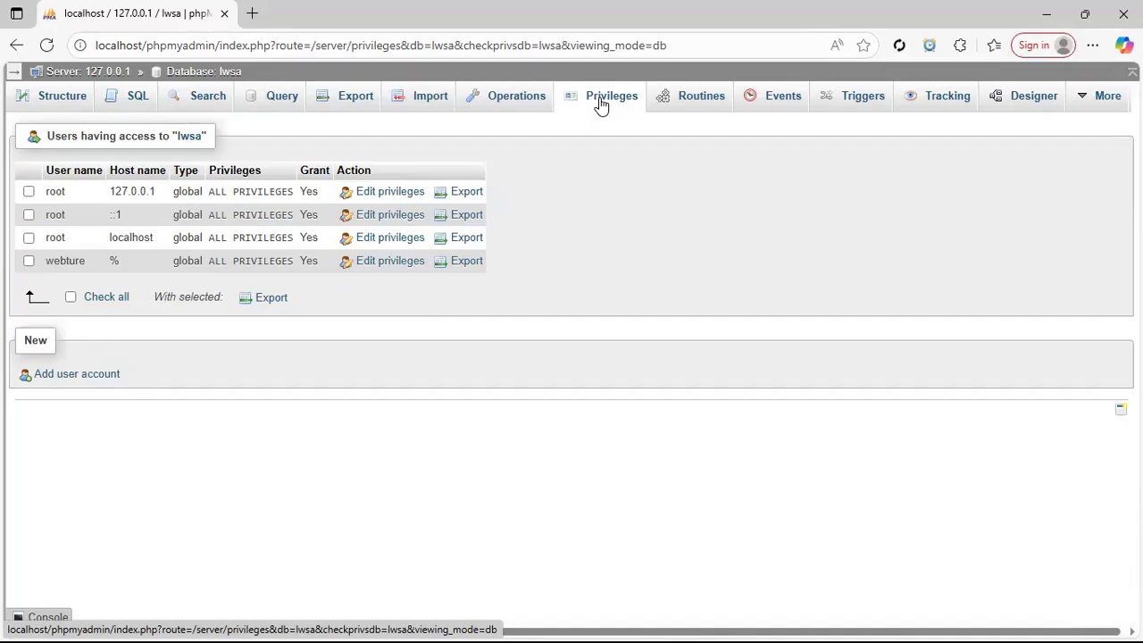
# Add a new user account named lwsa for any host, entering and confirming its password
pyautogui.click(51, 379)
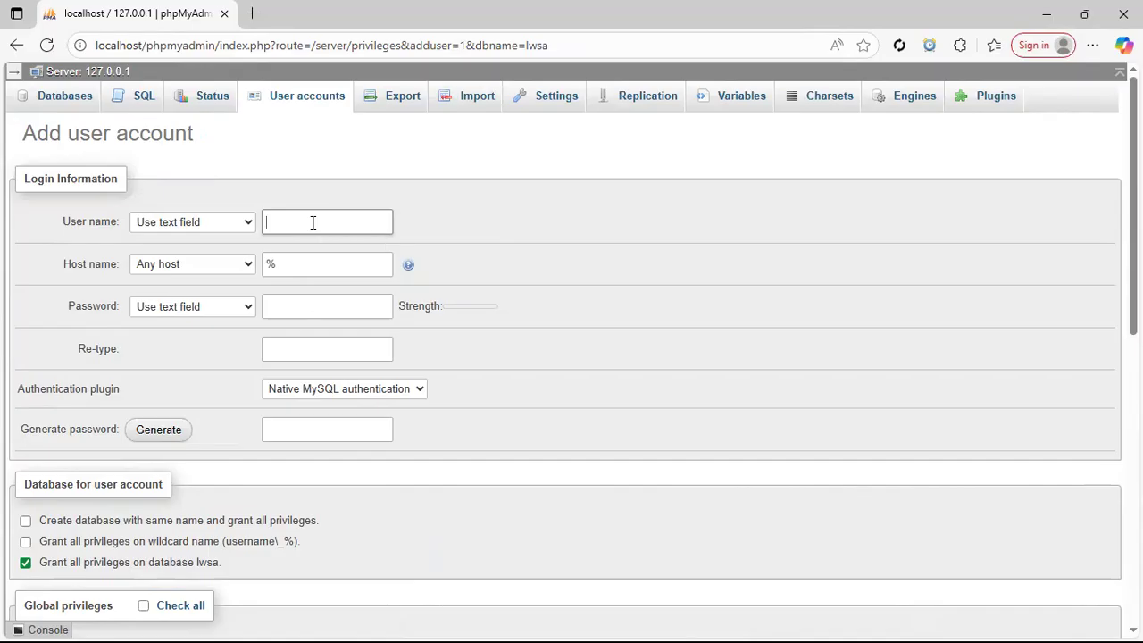
pyautogui.click(275, 274)
pyautogui.click(316, 310)
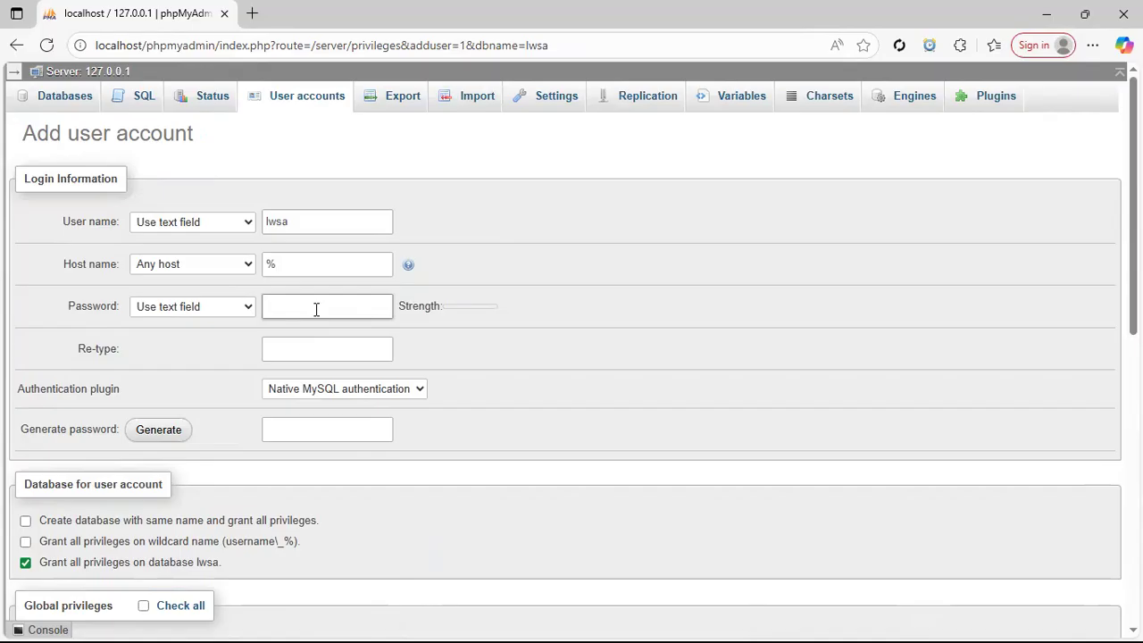
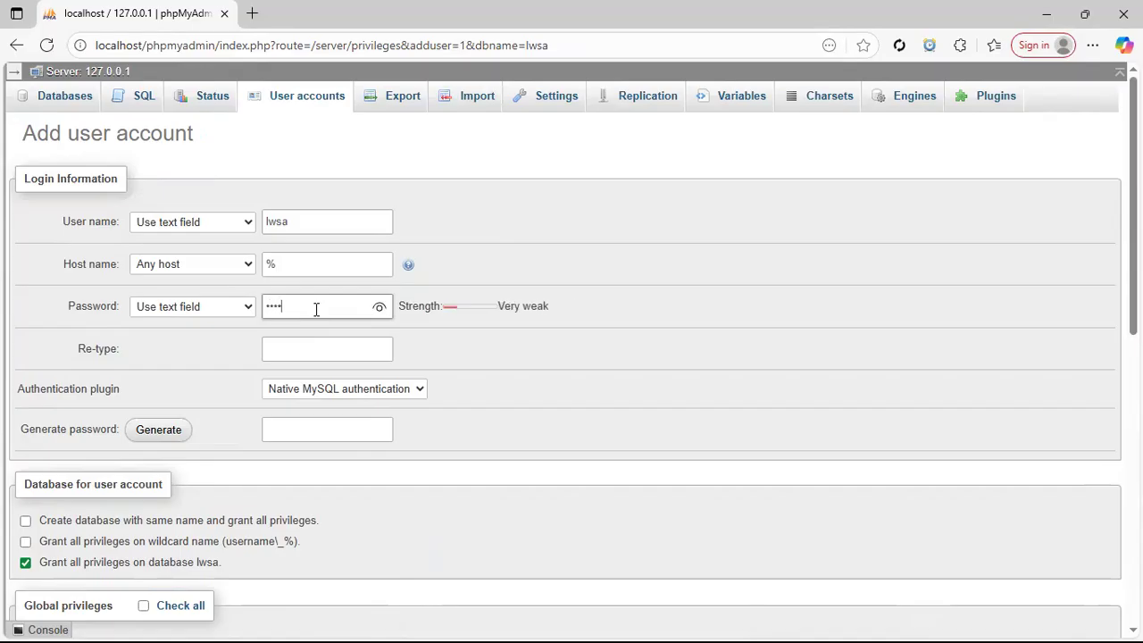
pyautogui.click(320, 338)
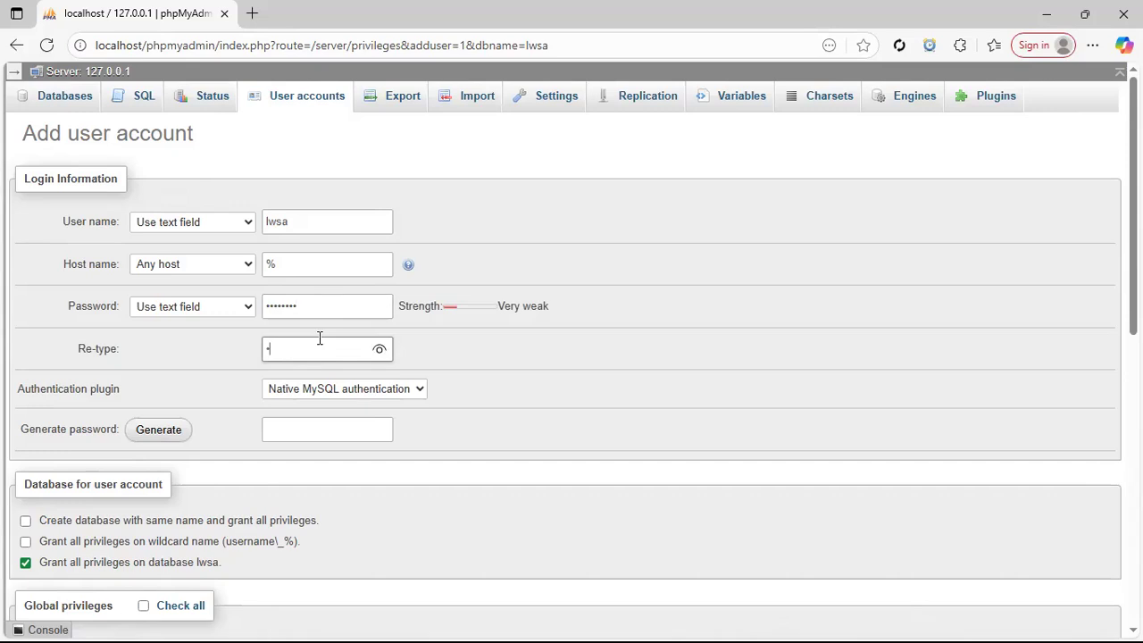
# Check all global privileges and submit the new lwsa account with Go
pyautogui.scroll(-3, 571, 357)
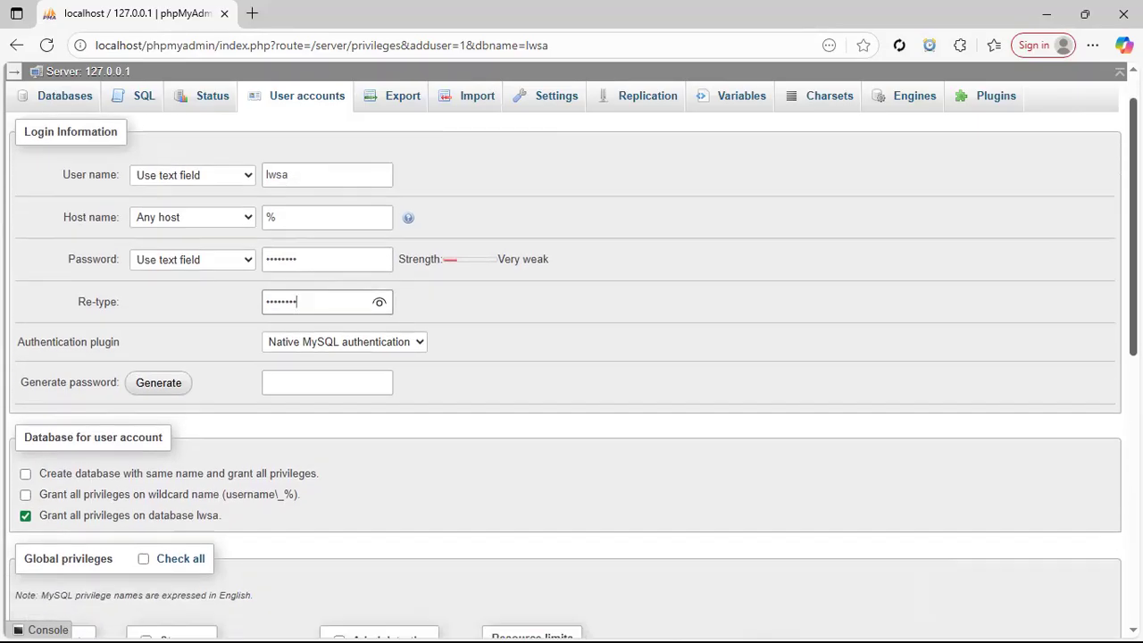
pyautogui.scroll(-1, 571, 357)
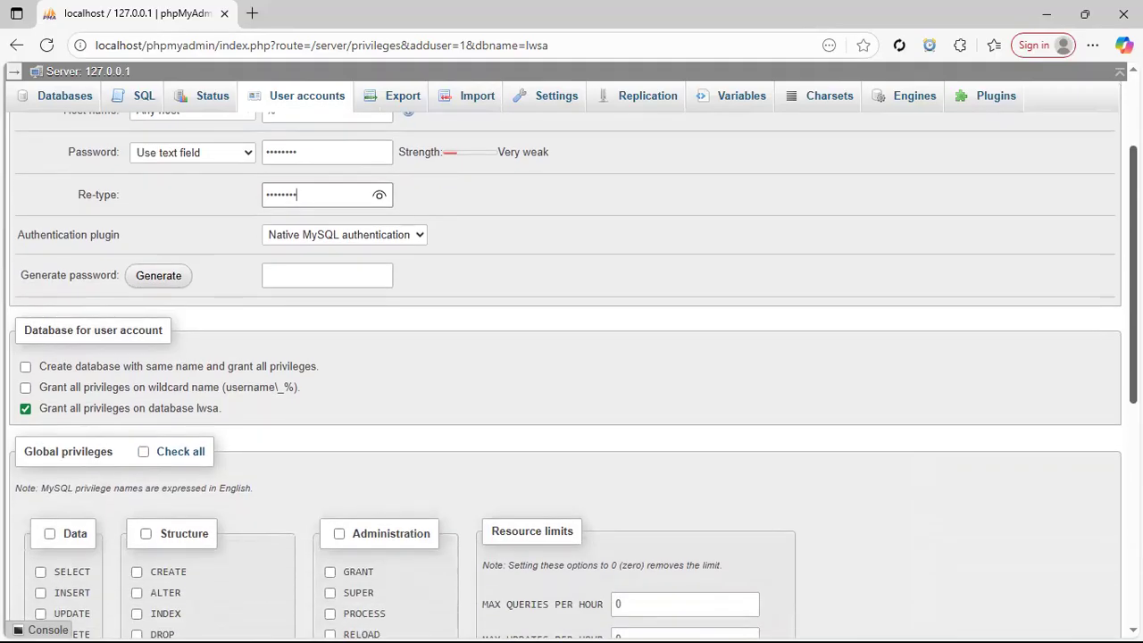
pyautogui.scroll(-6, 571, 357)
pyautogui.scroll(1, 329, 367)
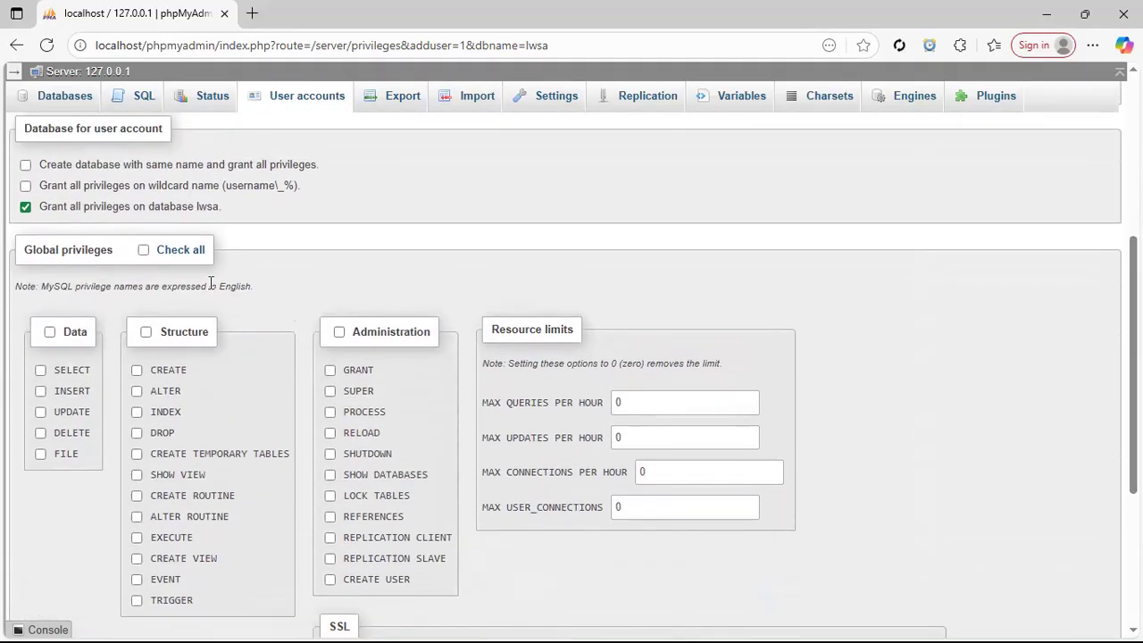
pyautogui.click(144, 251)
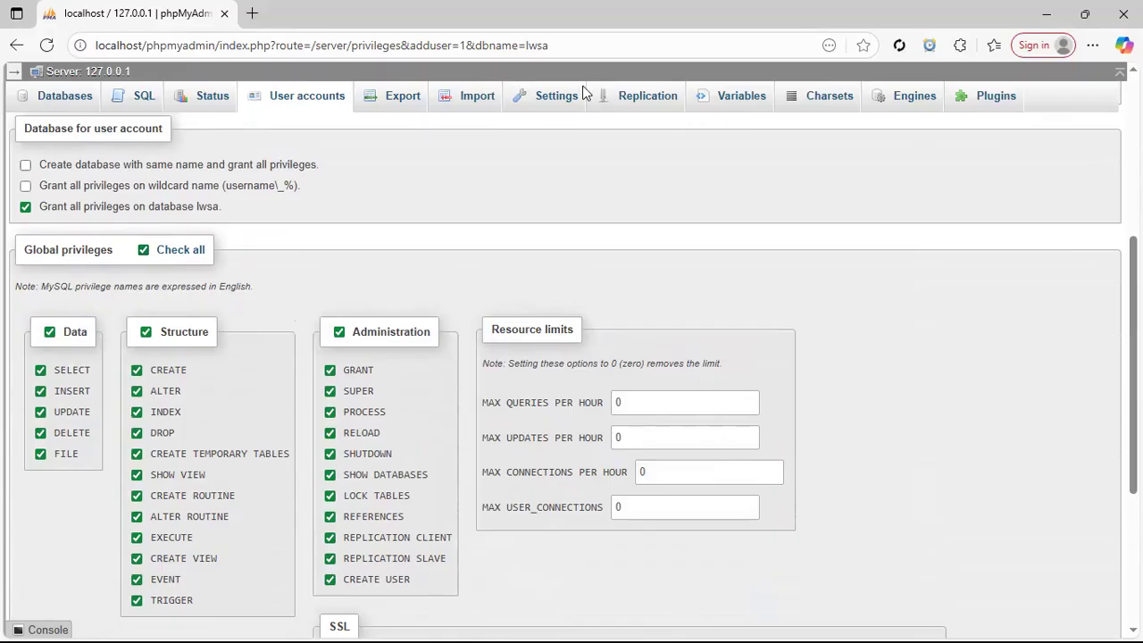
pyautogui.scroll(-1, 1132, 357)
pyautogui.scroll(-7, 571, 371)
pyautogui.scroll(18, 571, 371)
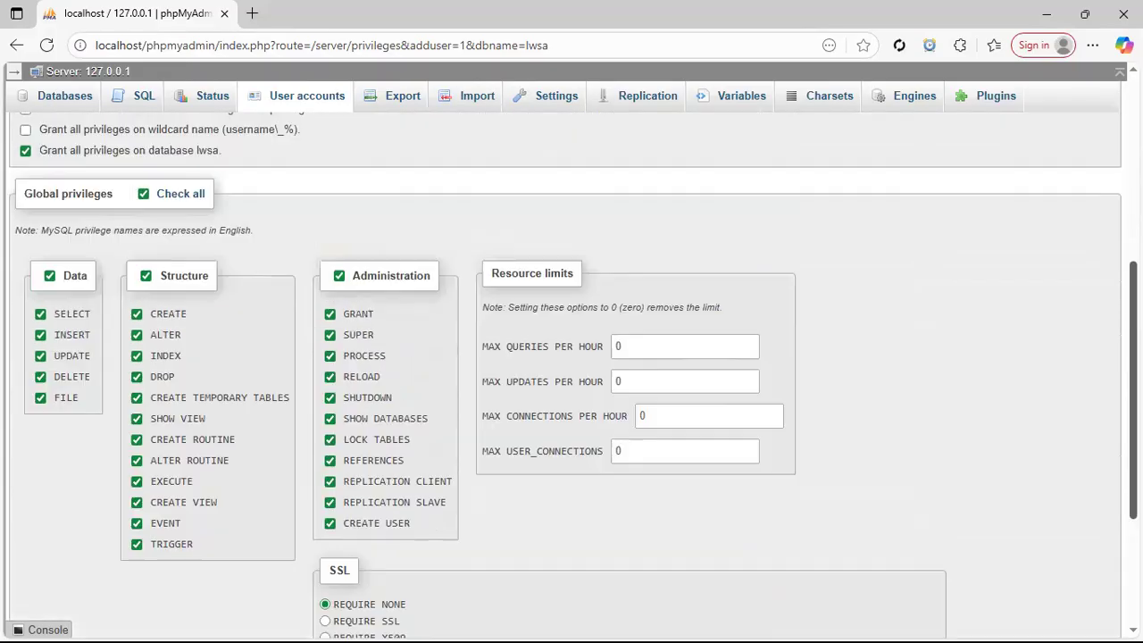
pyautogui.scroll(-19, 572, 371)
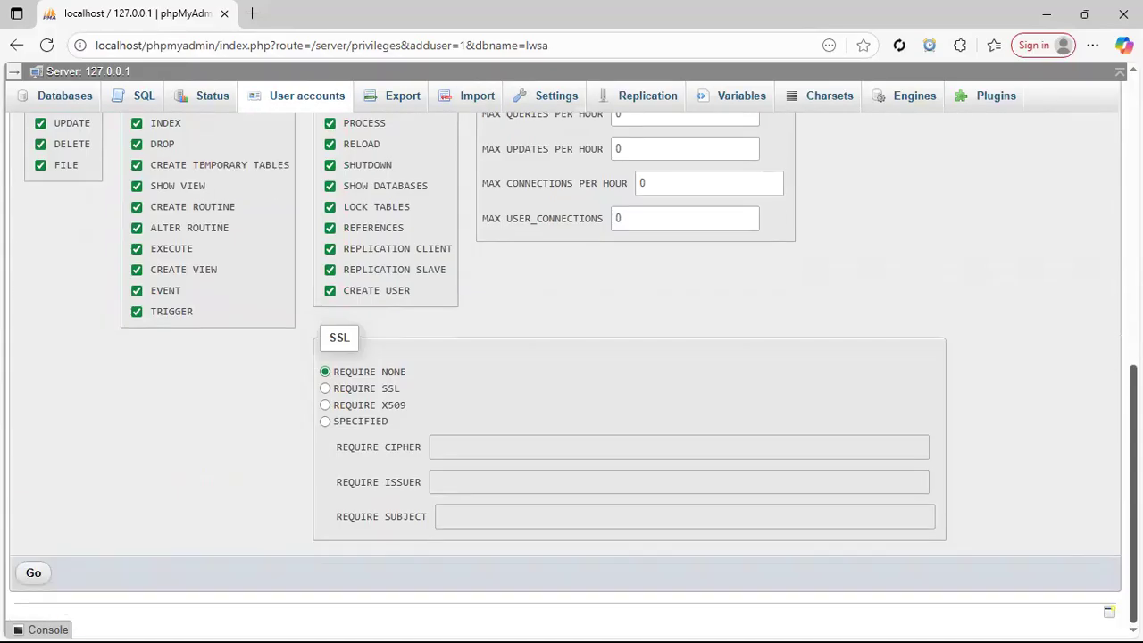
pyautogui.click(33, 572)
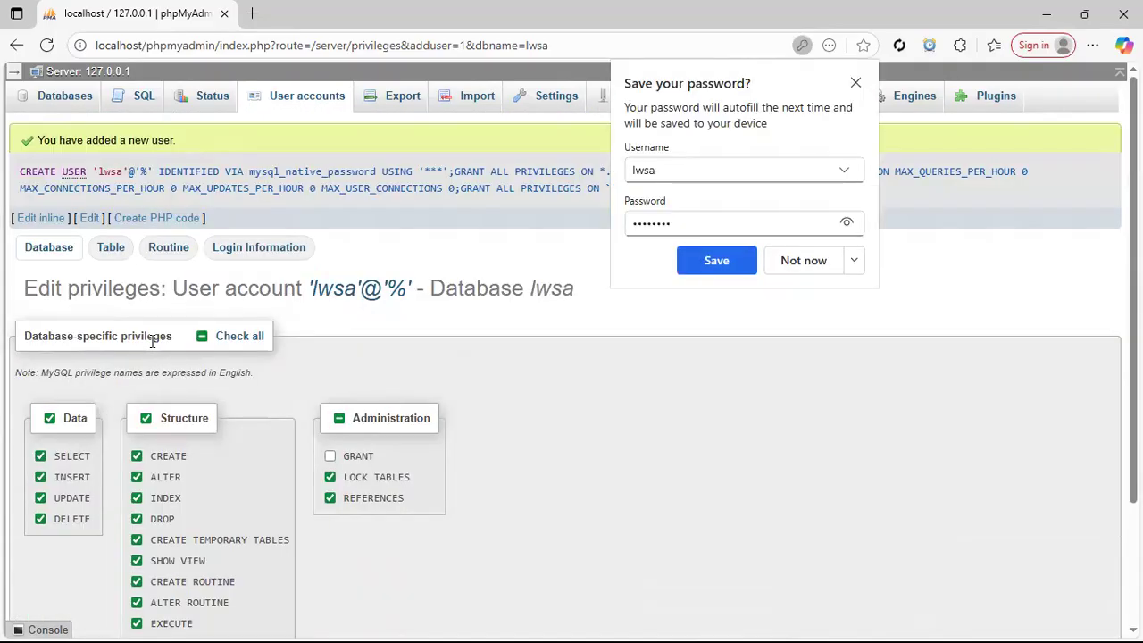
# Decline Chrome's password-saving offer, minimize the phpMyAdmin browser, and bring Chrome back up
pyautogui.click(810, 265)
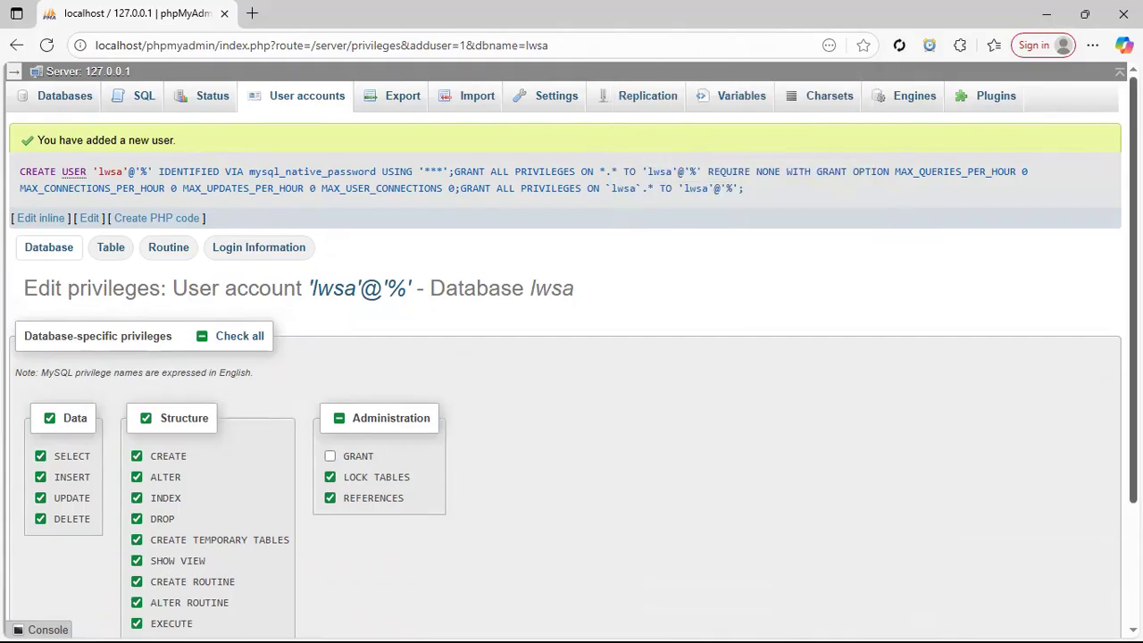
pyautogui.moveTo(1133, 125); pyautogui.dragTo(1133, 253)
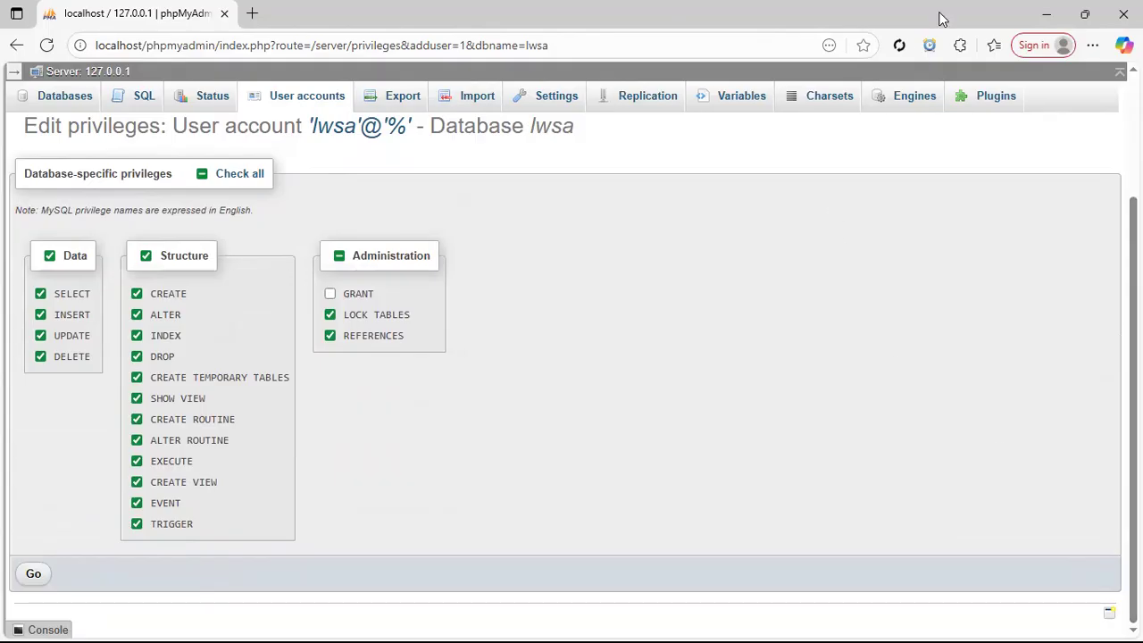
pyautogui.click(1047, 18)
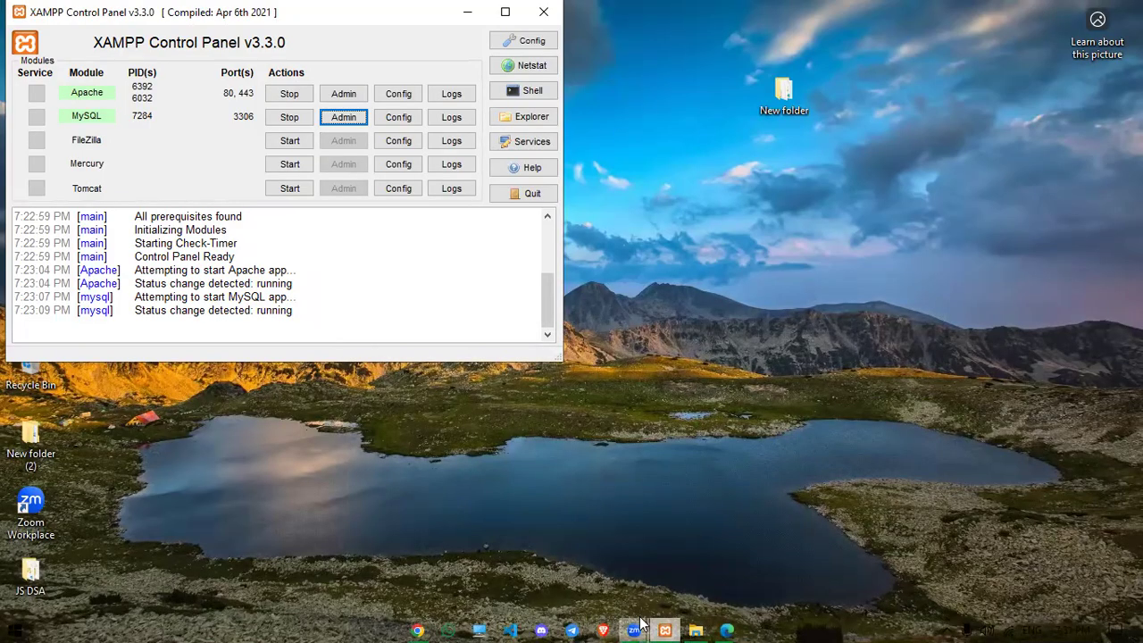
pyautogui.click(420, 628)
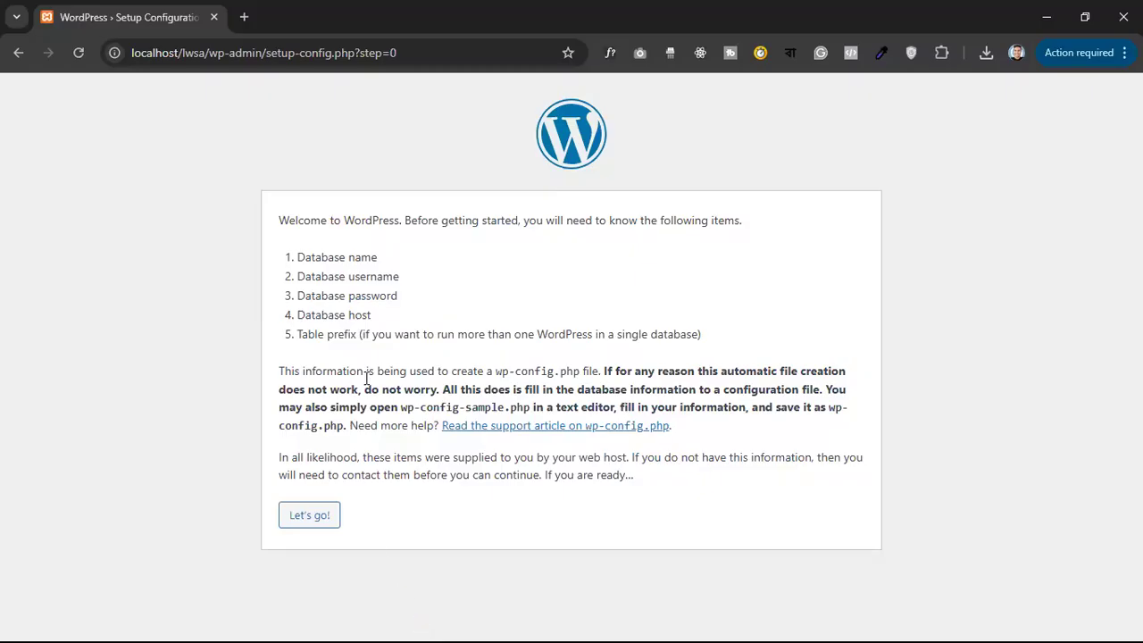
# Enter database name lwsa, username lwsa and the database password, then submit them
pyautogui.press('Tab')
pyautogui.press('Tab')
pyautogui.press('Return')
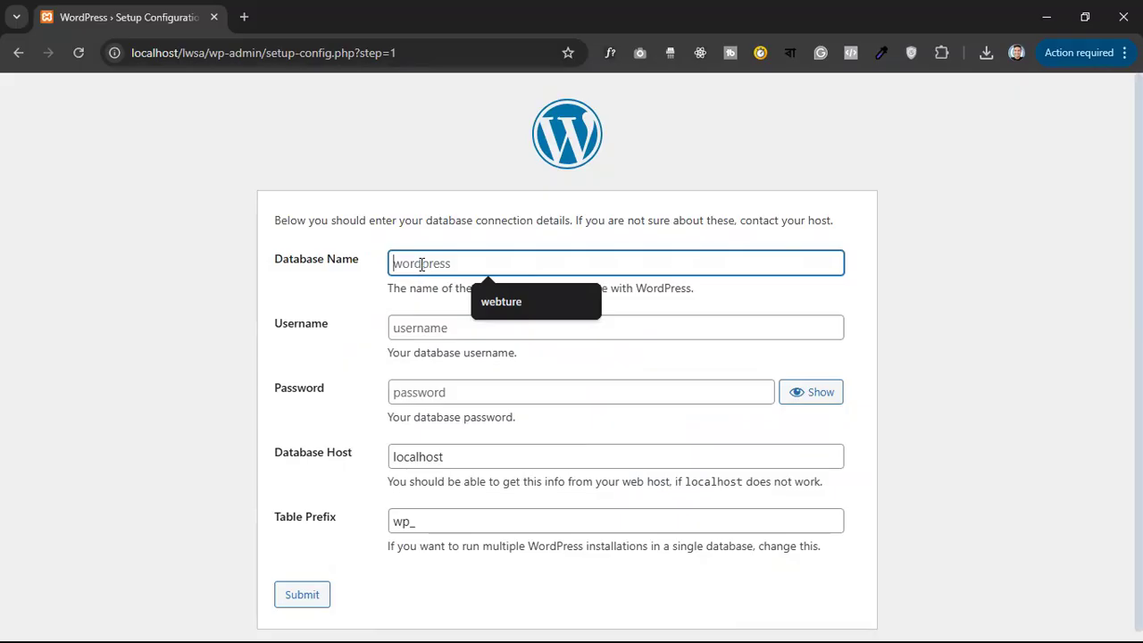
pyautogui.write('l')
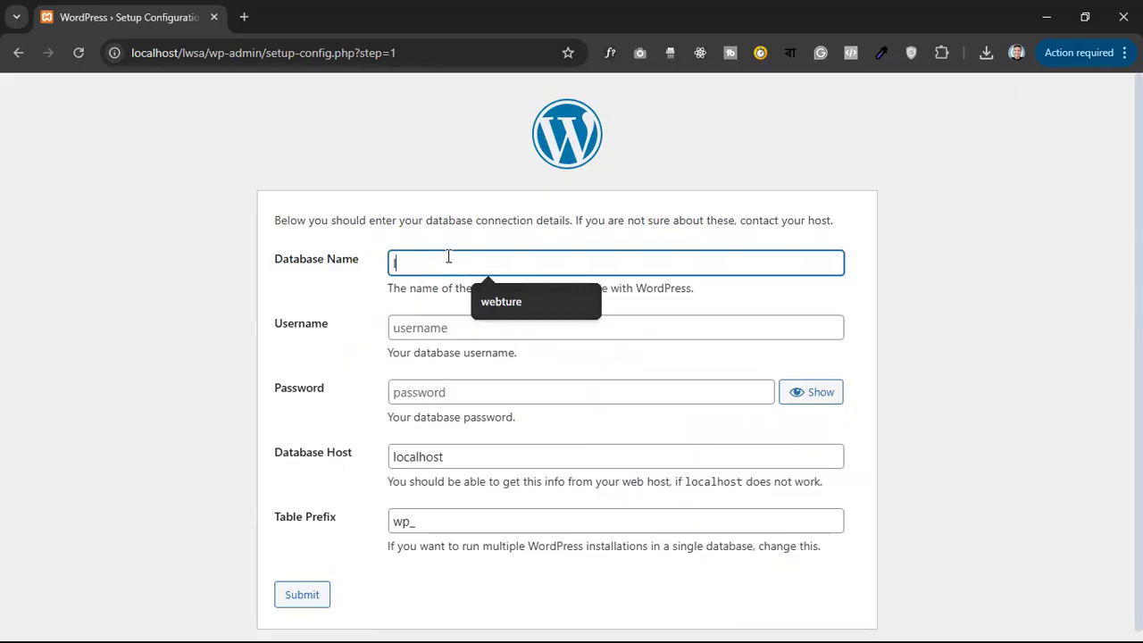
pyautogui.write('wsa')
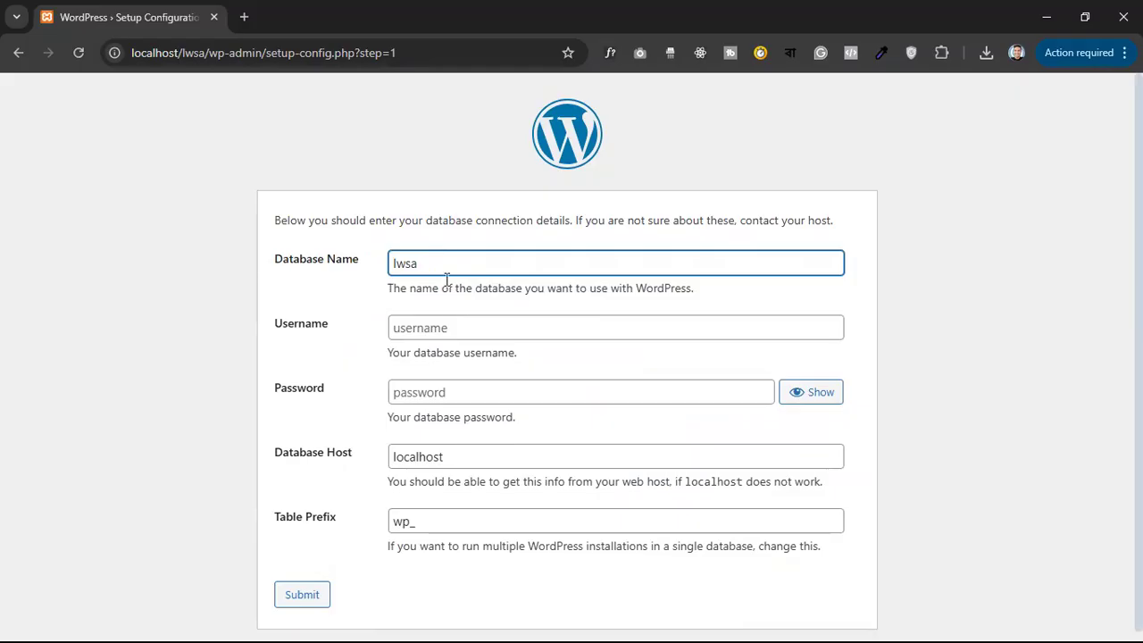
pyautogui.click(440, 331)
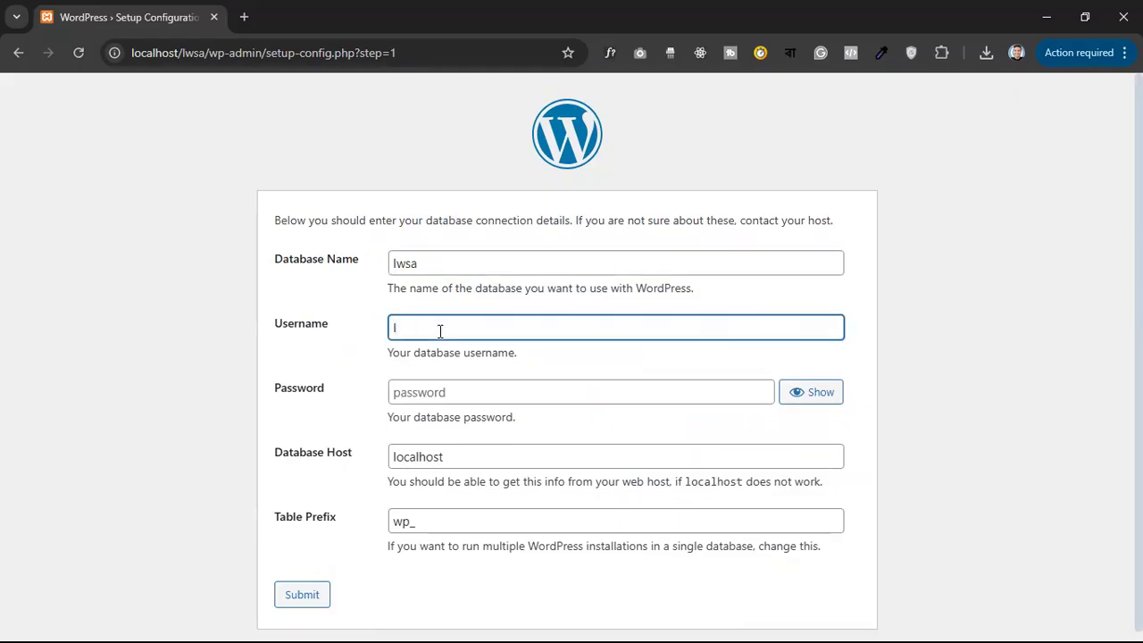
pyautogui.click(435, 399)
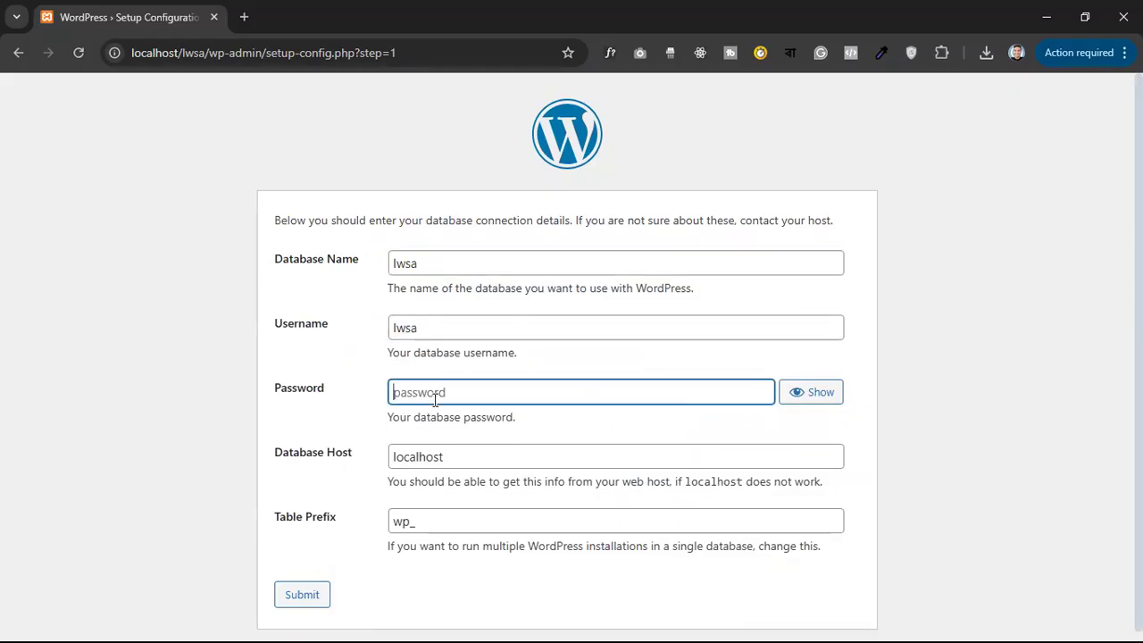
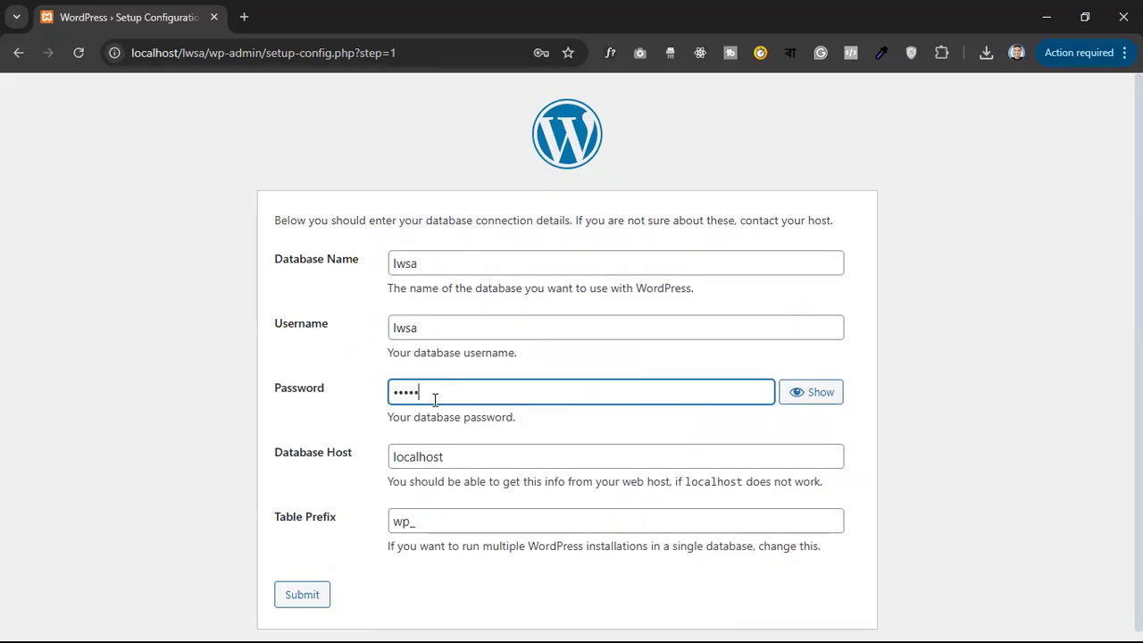
pyautogui.scroll(-1, 893, 362)
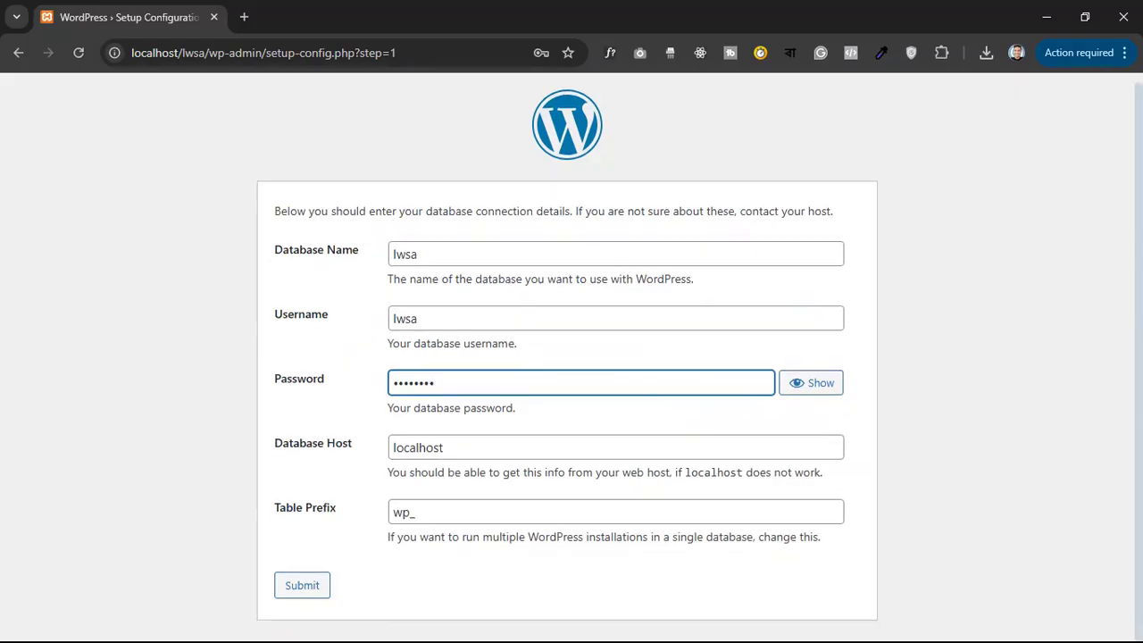
pyautogui.click(303, 593)
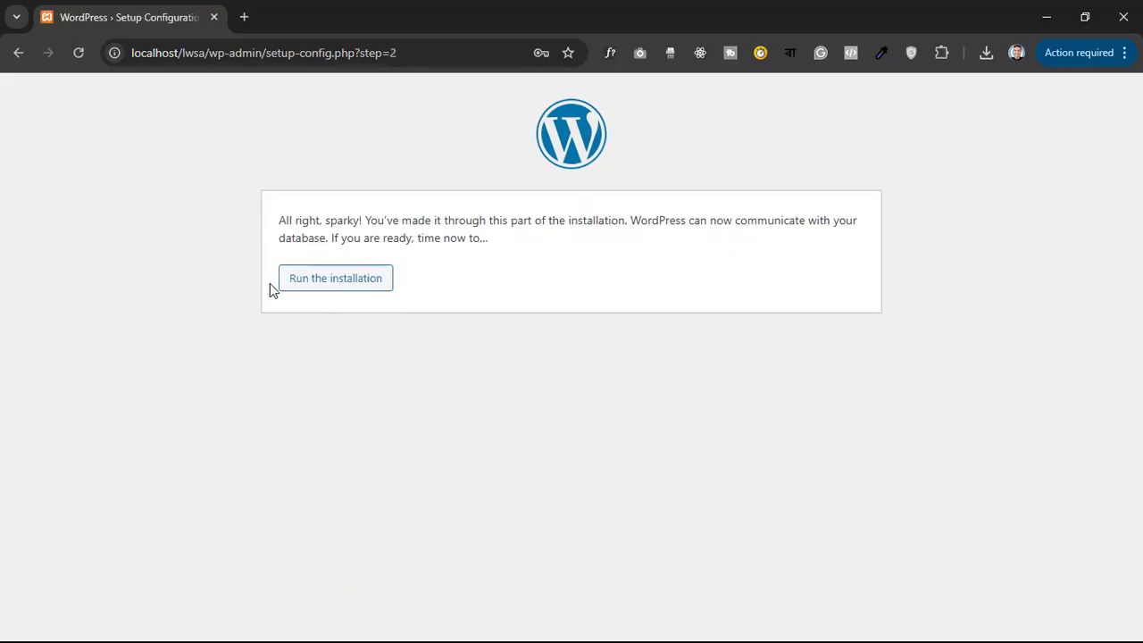
# Run the installation and enter the site title and admin username 'admin'
pyautogui.click(322, 280)
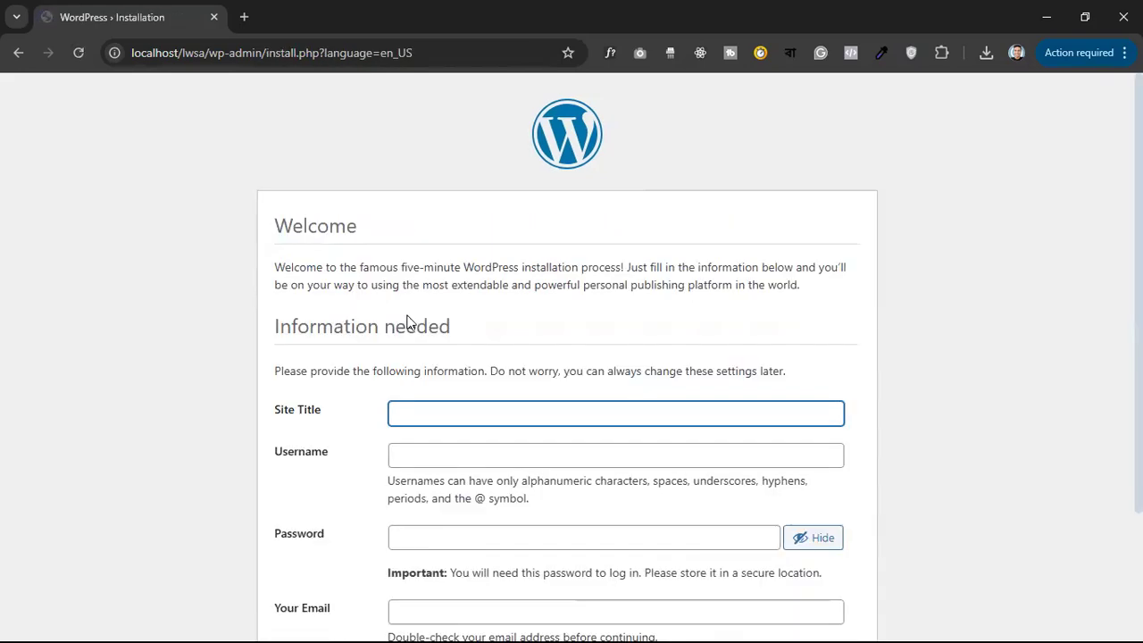
pyautogui.scroll(-2, 571, 357)
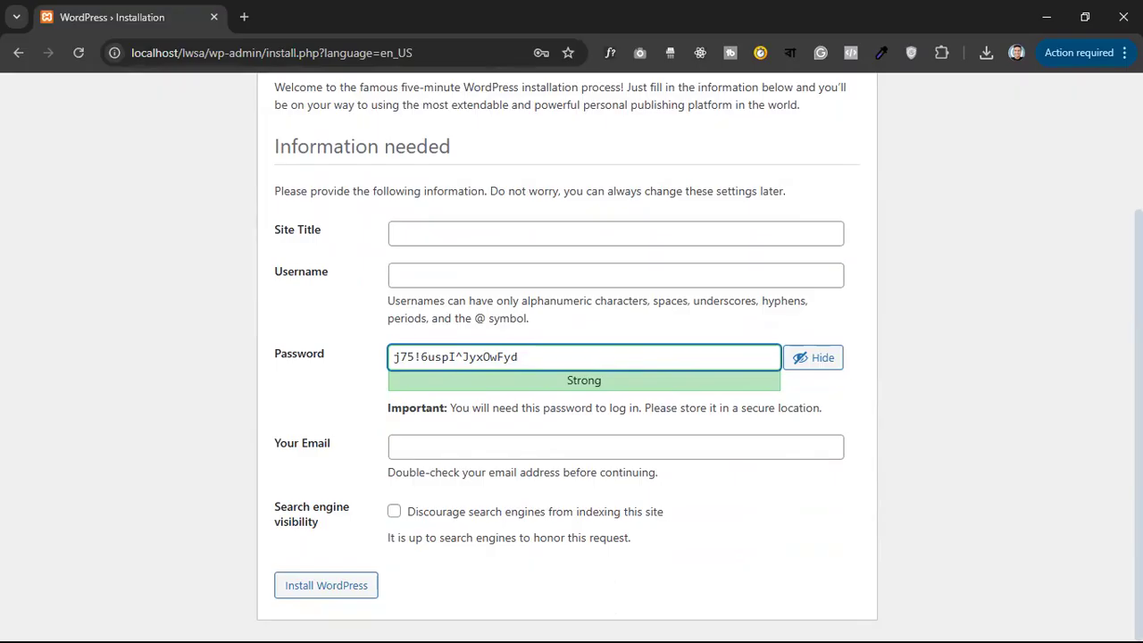
pyautogui.click(481, 207)
pyautogui.click(481, 231)
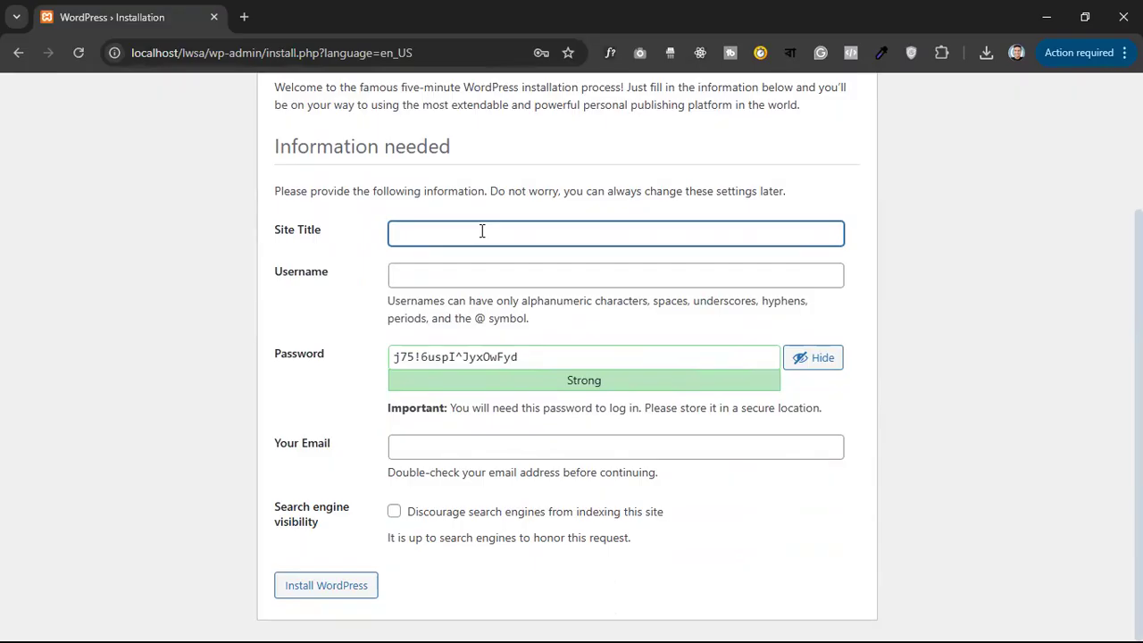
pyautogui.write('Learn with sazzad ali')
pyautogui.click(464, 280)
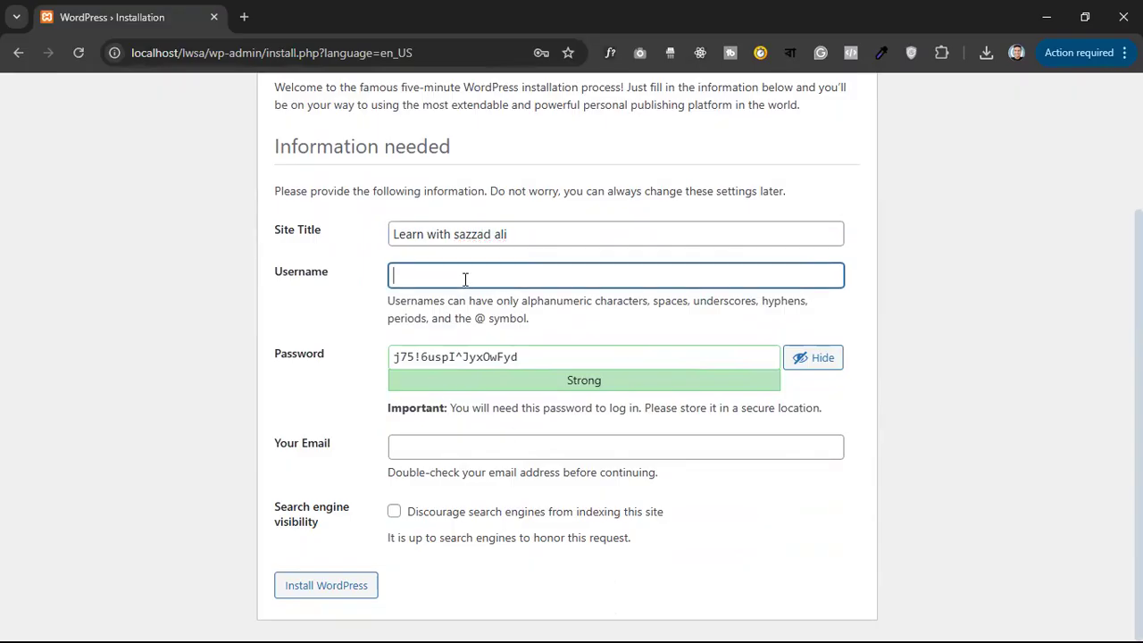
pyautogui.write('admin')
# Set a weak admin password, fill the email, discourage search indexing, and install WordPress
pyautogui.tripleClick(559, 354)
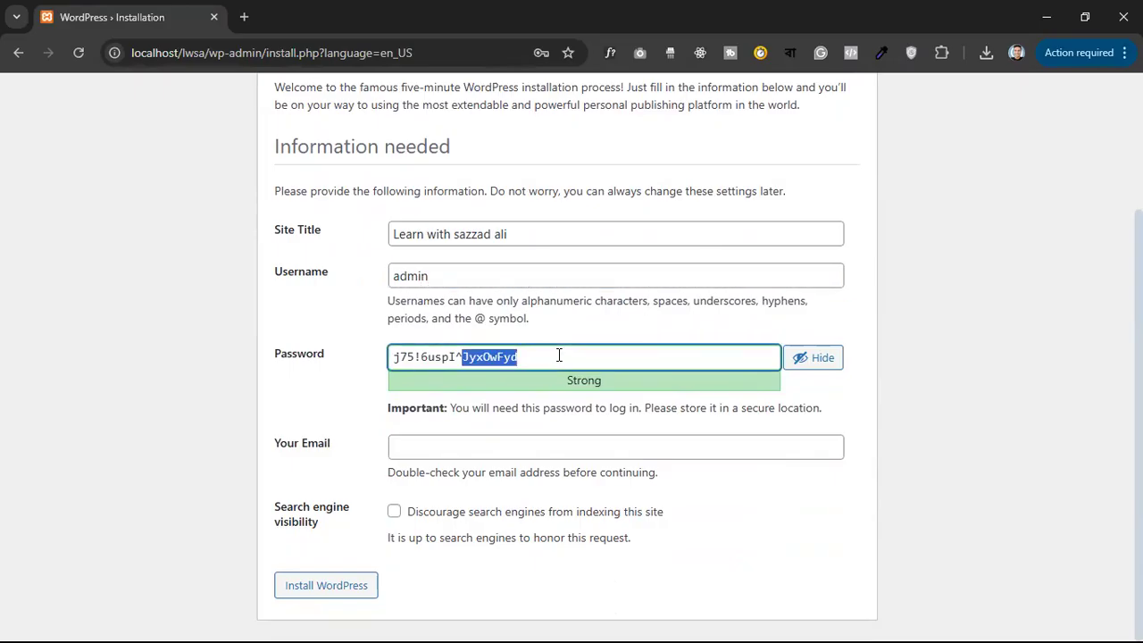
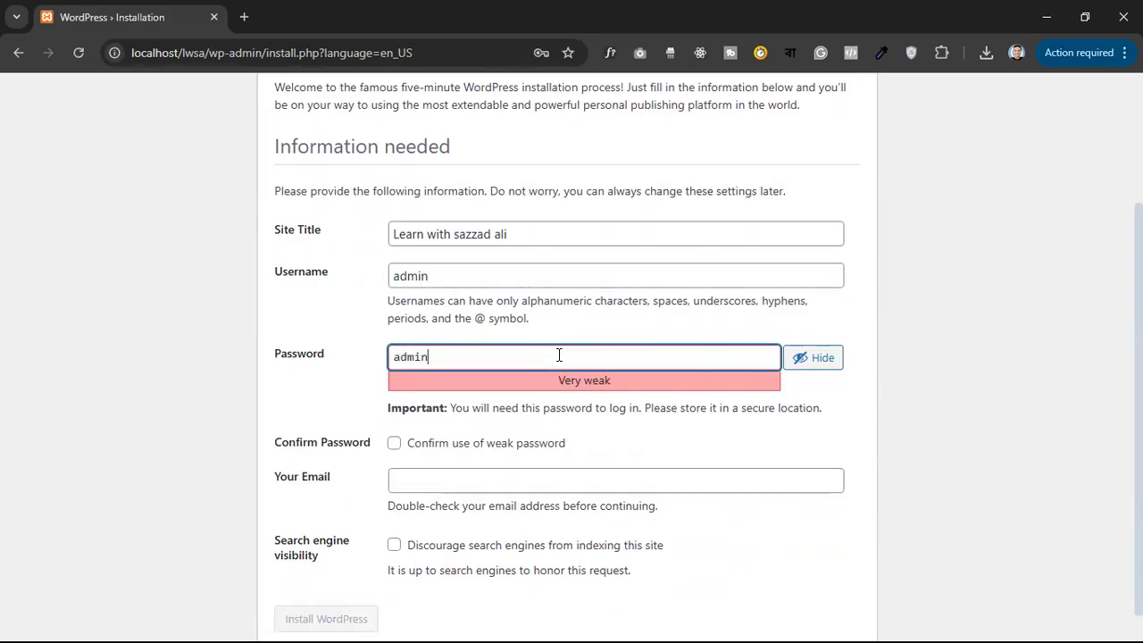
pyautogui.click(394, 445)
pyautogui.press('Tab')
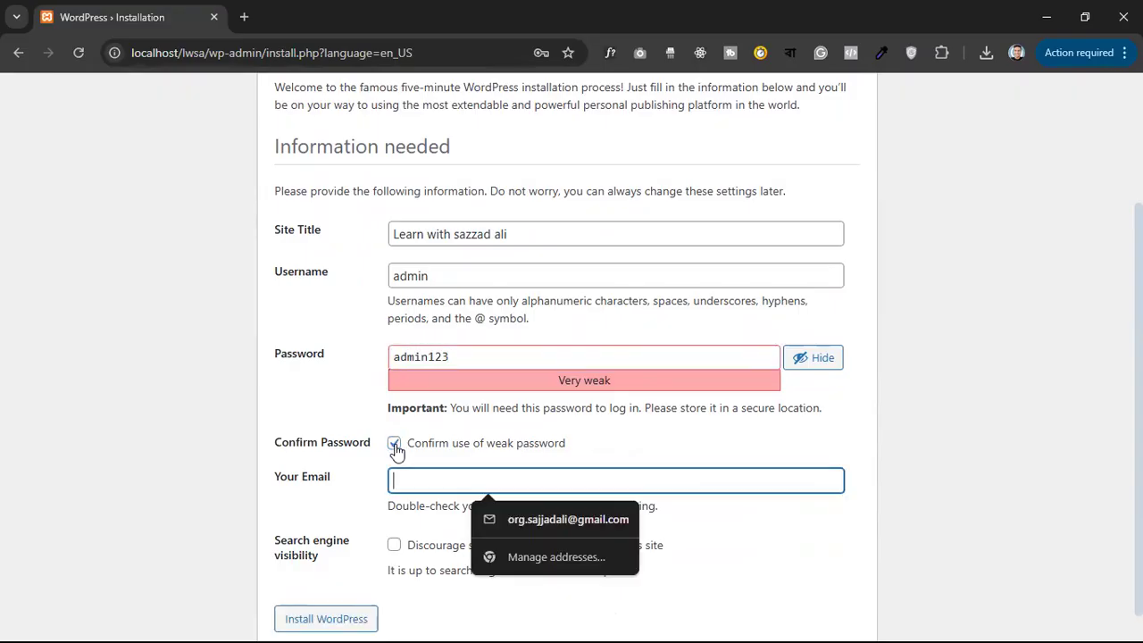
pyautogui.click(528, 532)
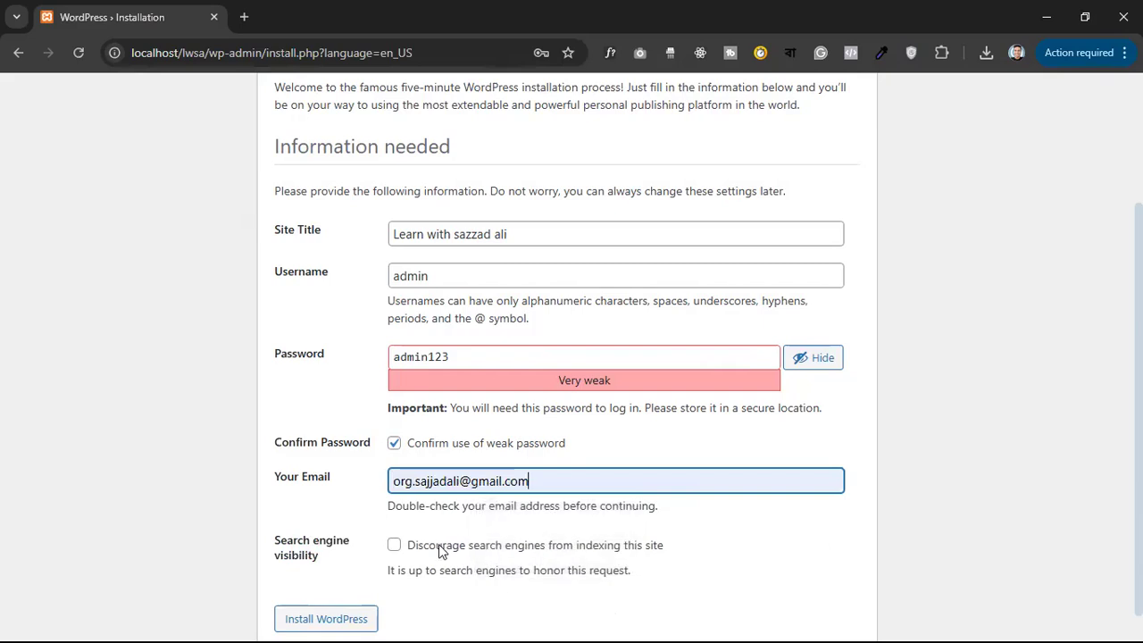
pyautogui.click(395, 547)
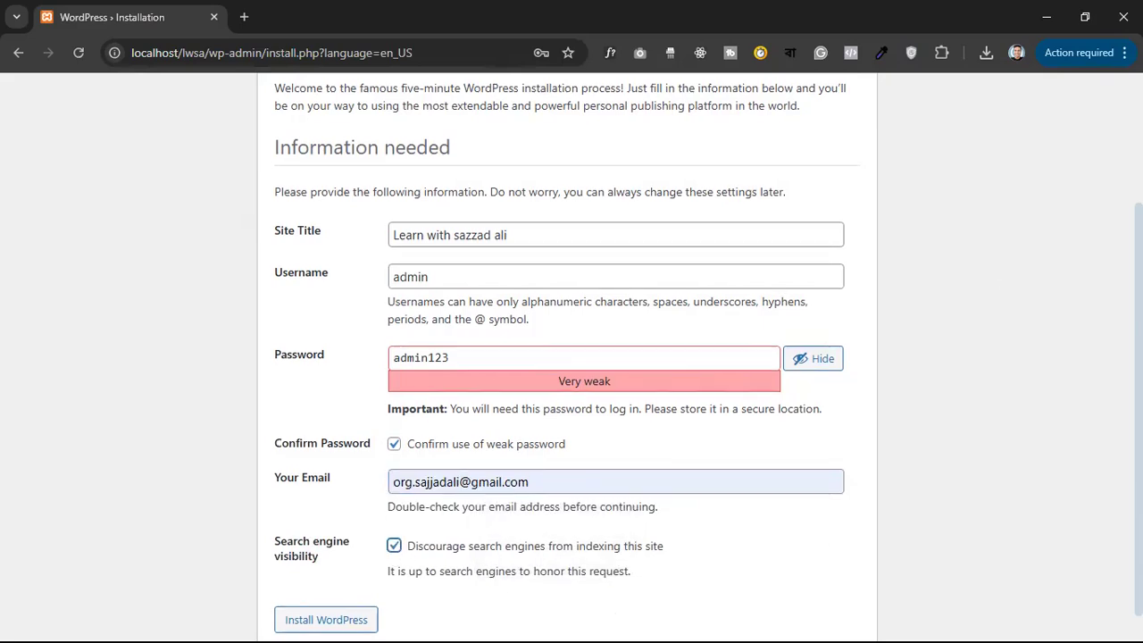
pyautogui.scroll(-1, 429, 619)
pyautogui.click(327, 596)
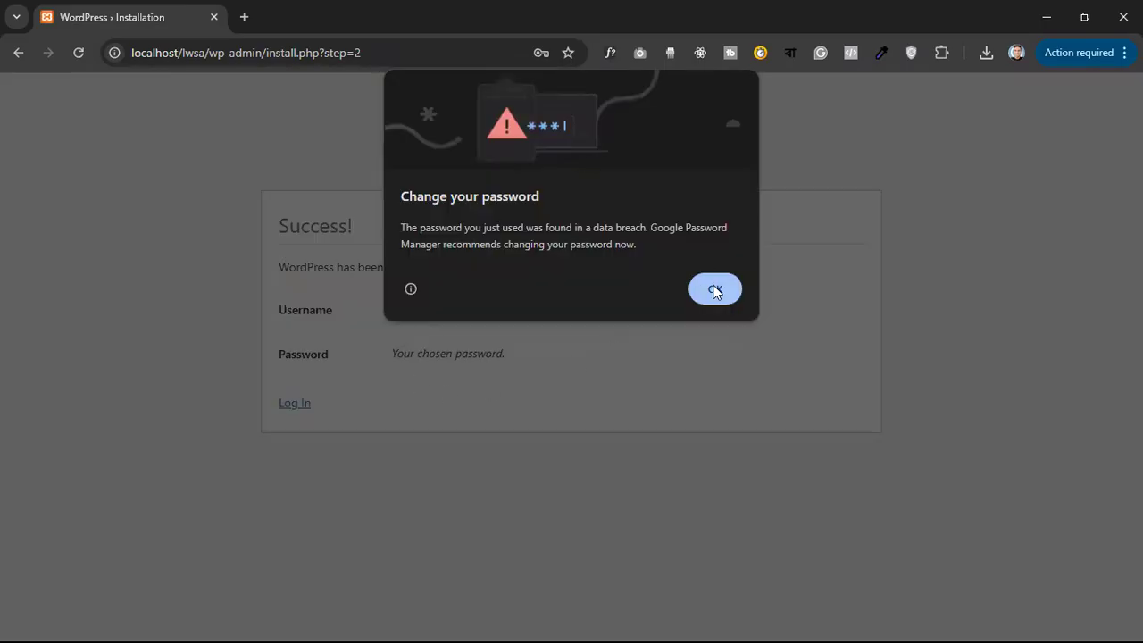
# Dismiss Chrome's password breach warning and open the new site's login page
pyautogui.click(716, 290)
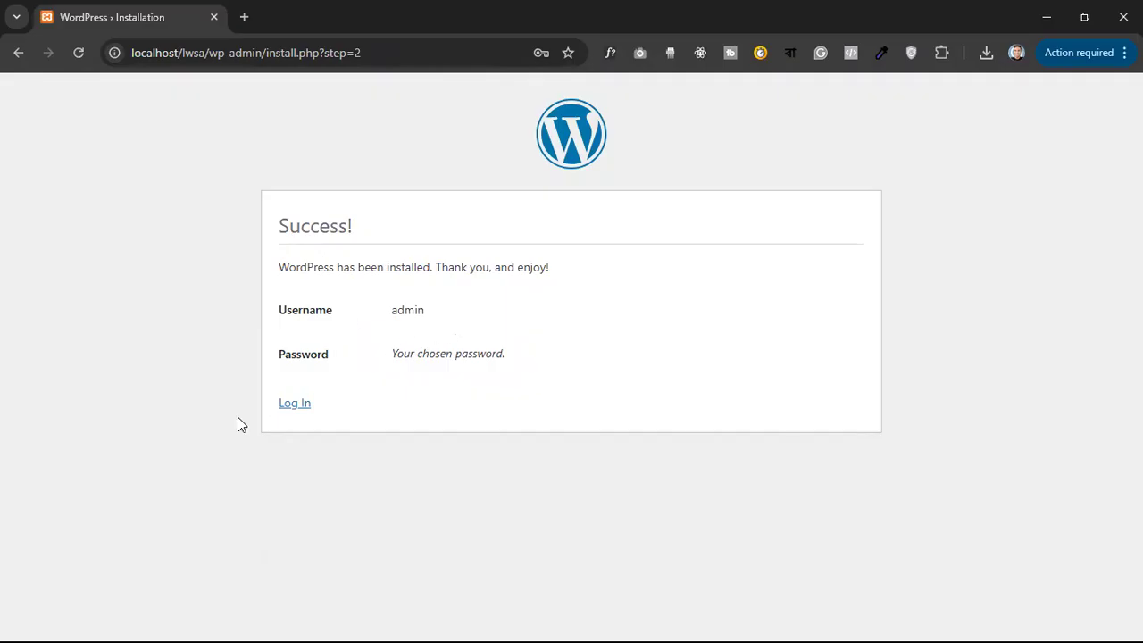
pyautogui.click(288, 406)
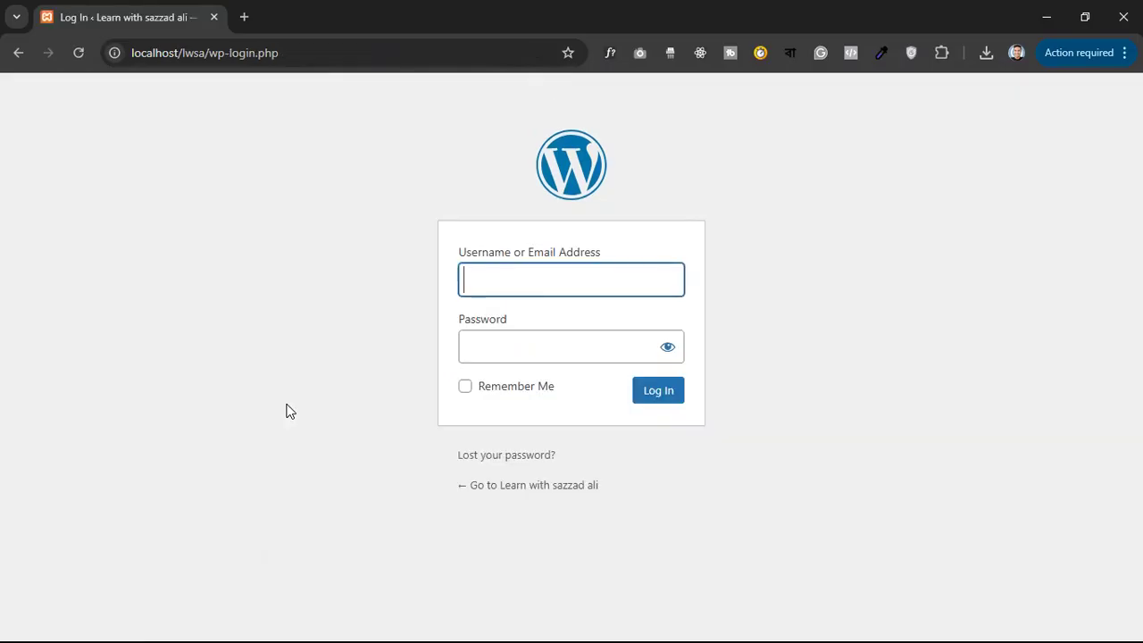
# Log in as admin with the account password and Remember Me ticked
pyautogui.write('admin')
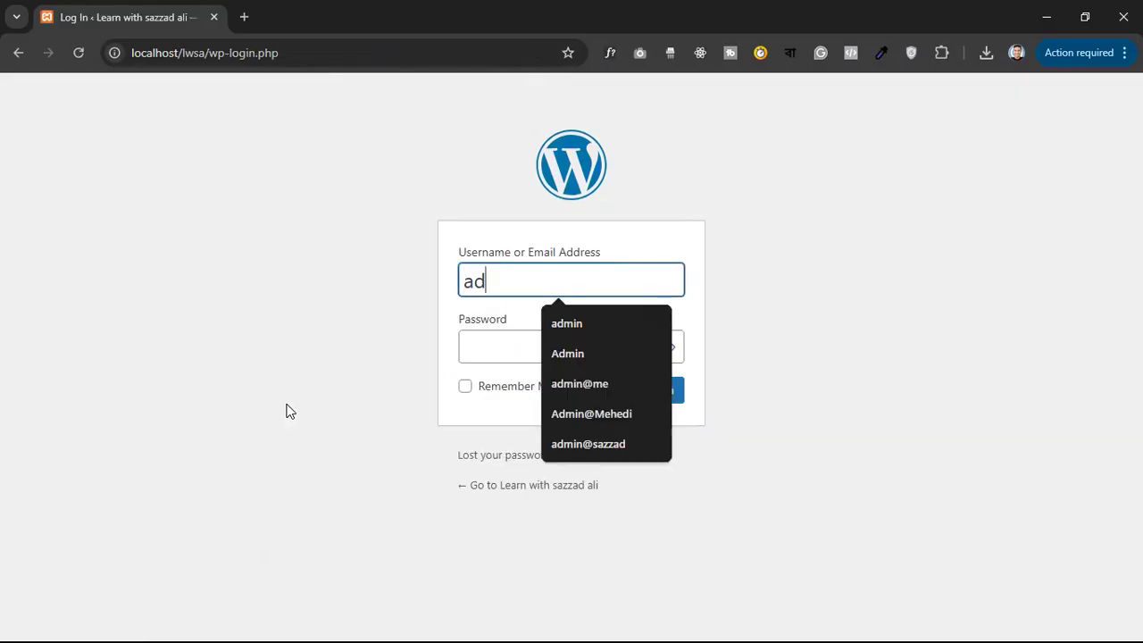
pyautogui.click(505, 354)
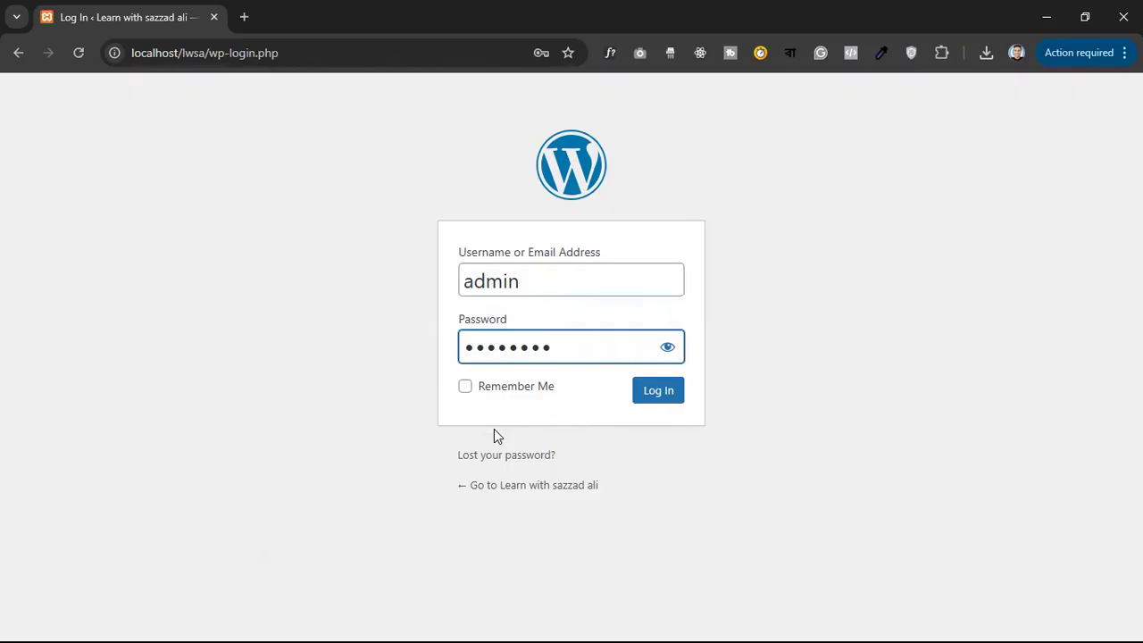
pyautogui.click(465, 389)
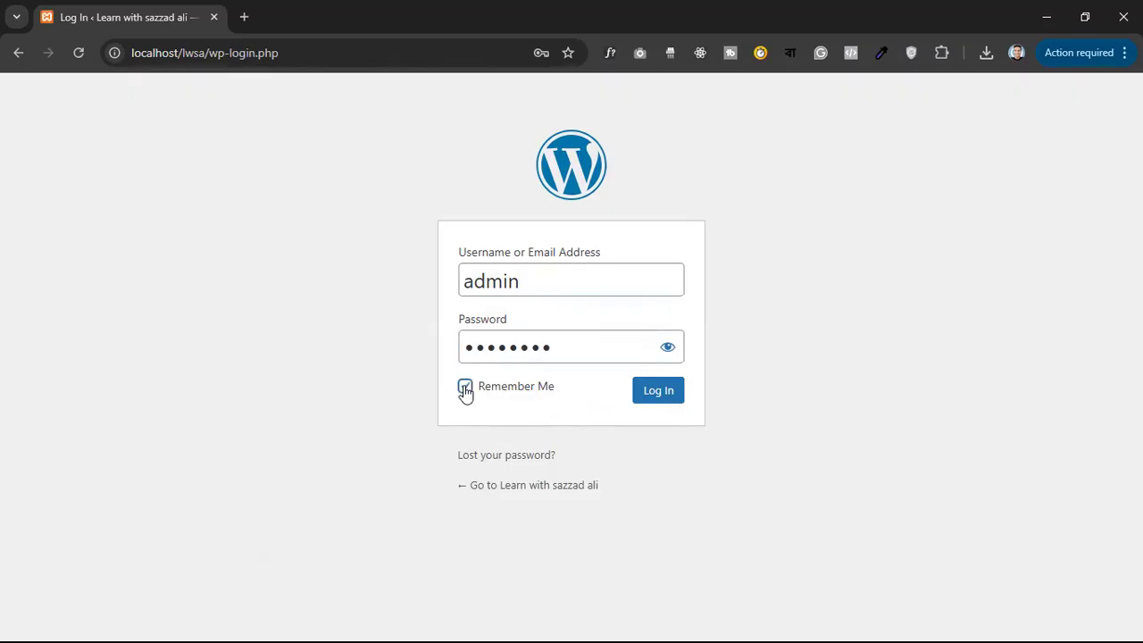
pyautogui.click(649, 392)
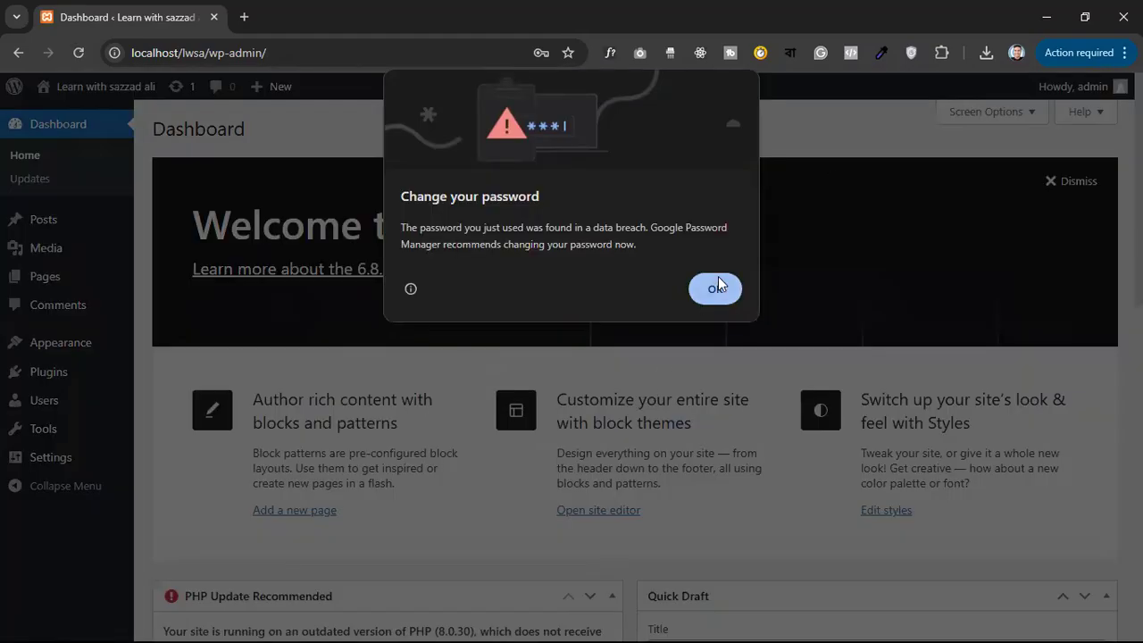
# Dismiss the password breach warning and close Chrome to return to the XAMPP Control Panel
pyautogui.click(719, 284)
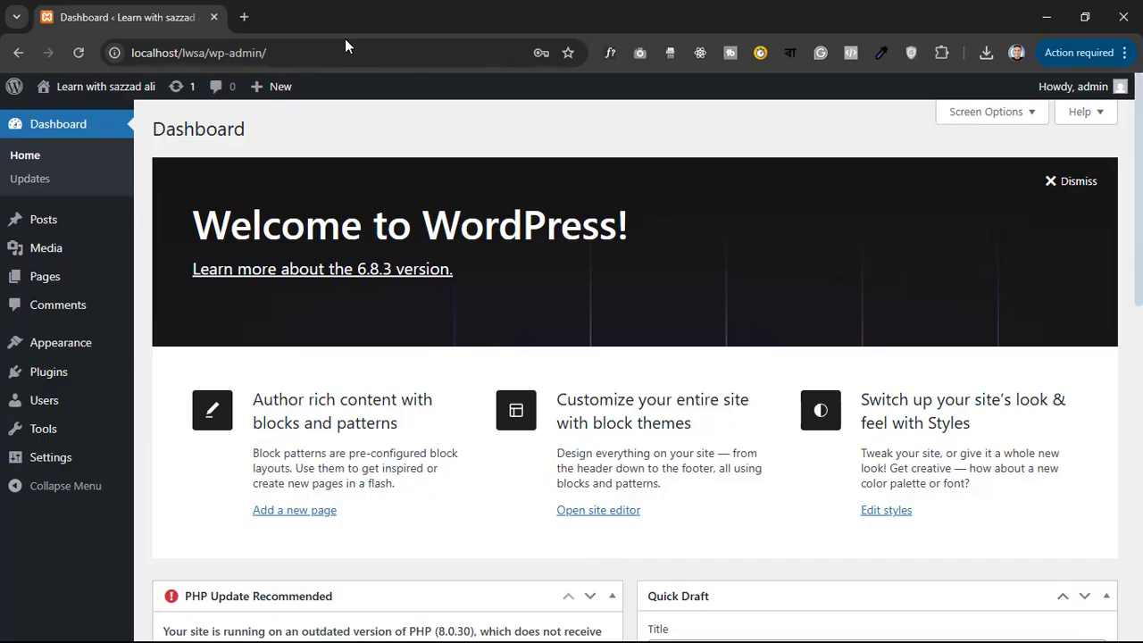
pyautogui.click(295, 50)
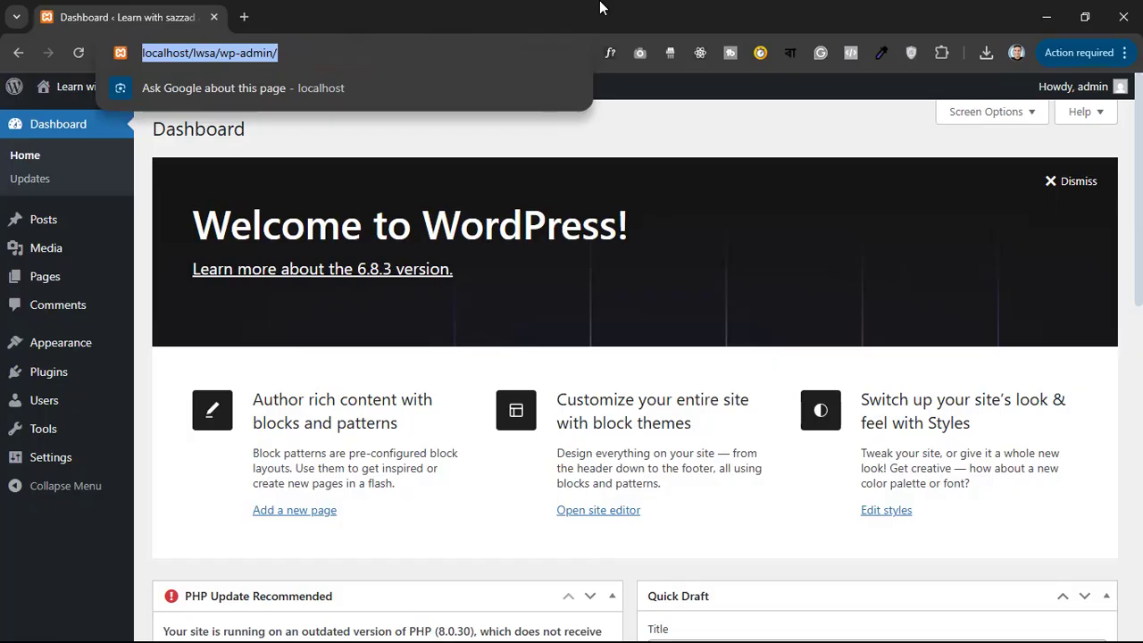
pyautogui.click(1123, 17)
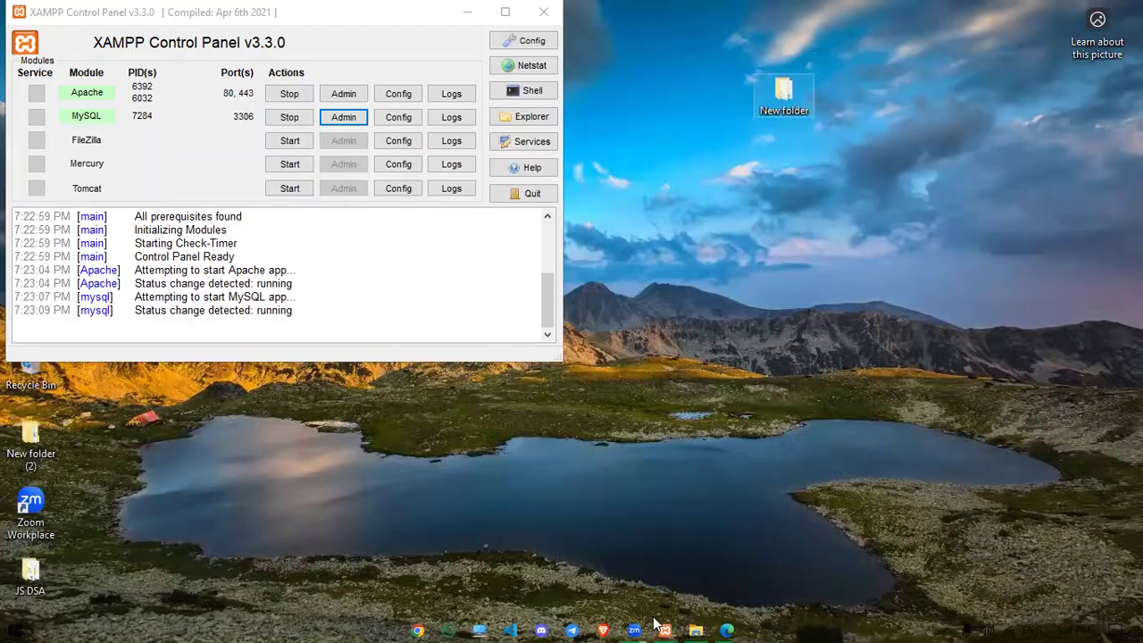
# Relaunch Chrome with a chosen profile and load localhost/lwsa to view the site's Blog
pyautogui.click(419, 629)
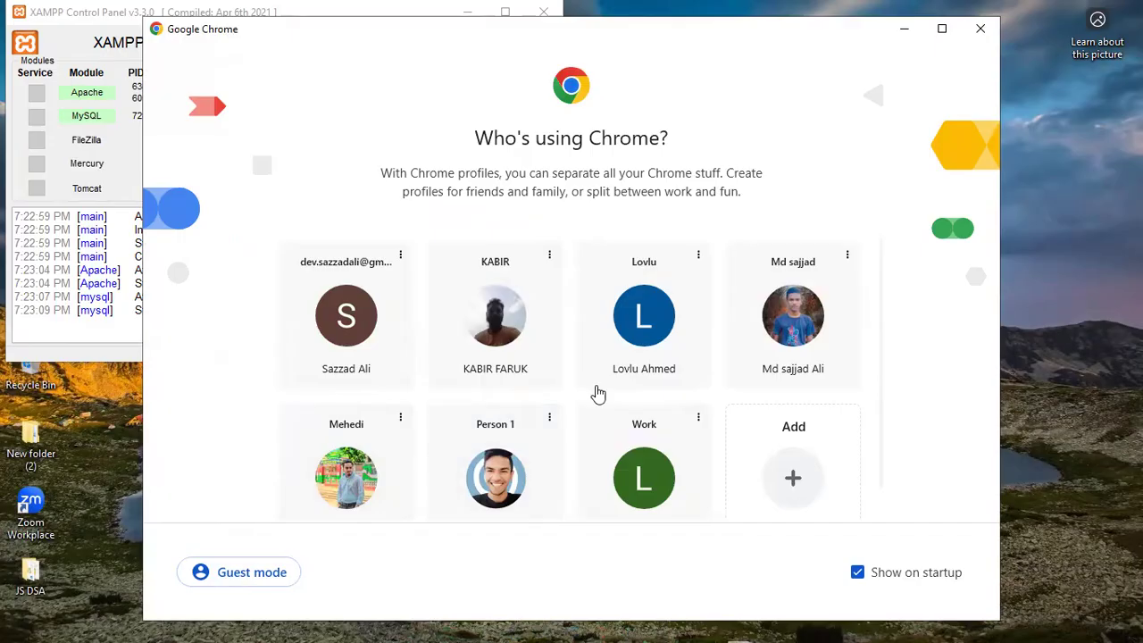
pyautogui.click(789, 350)
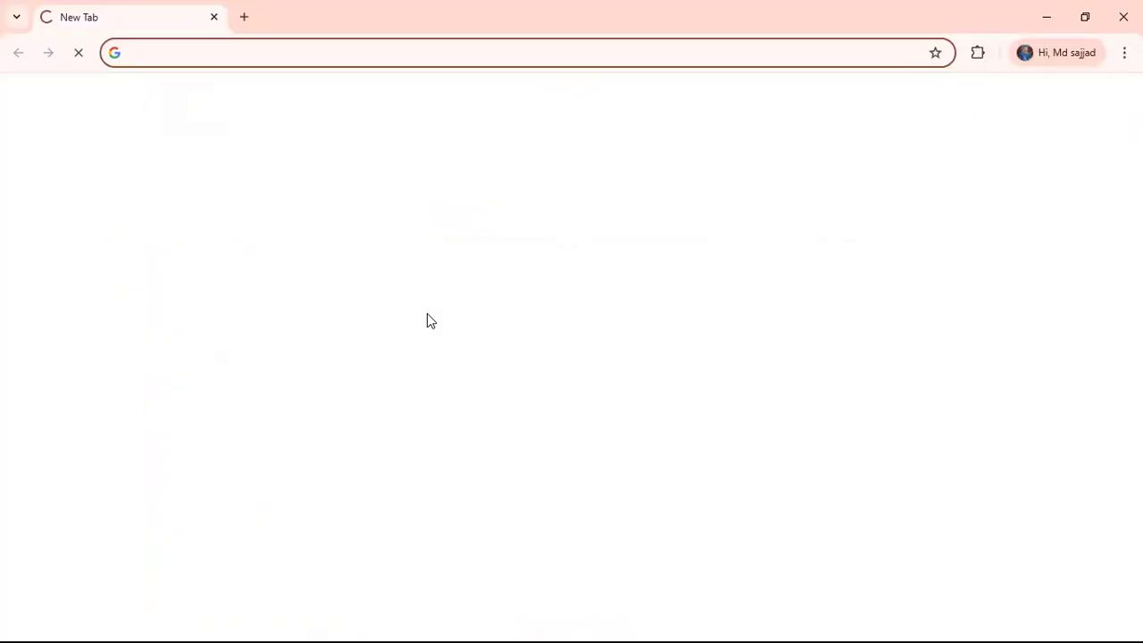
pyautogui.write('loca')
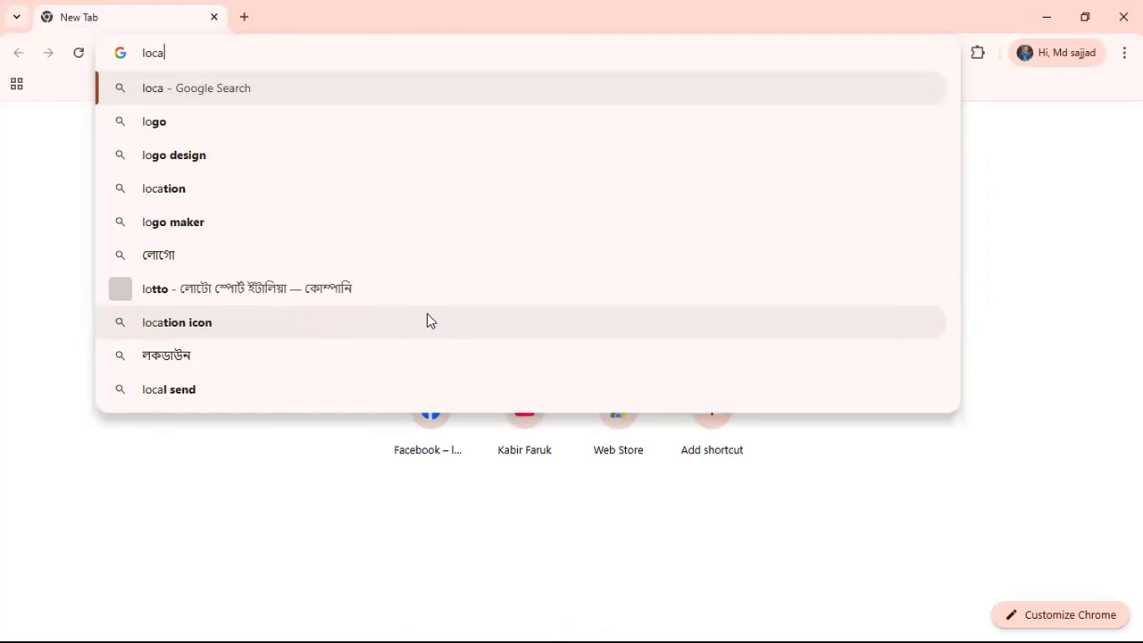
pyautogui.write('lhost/')
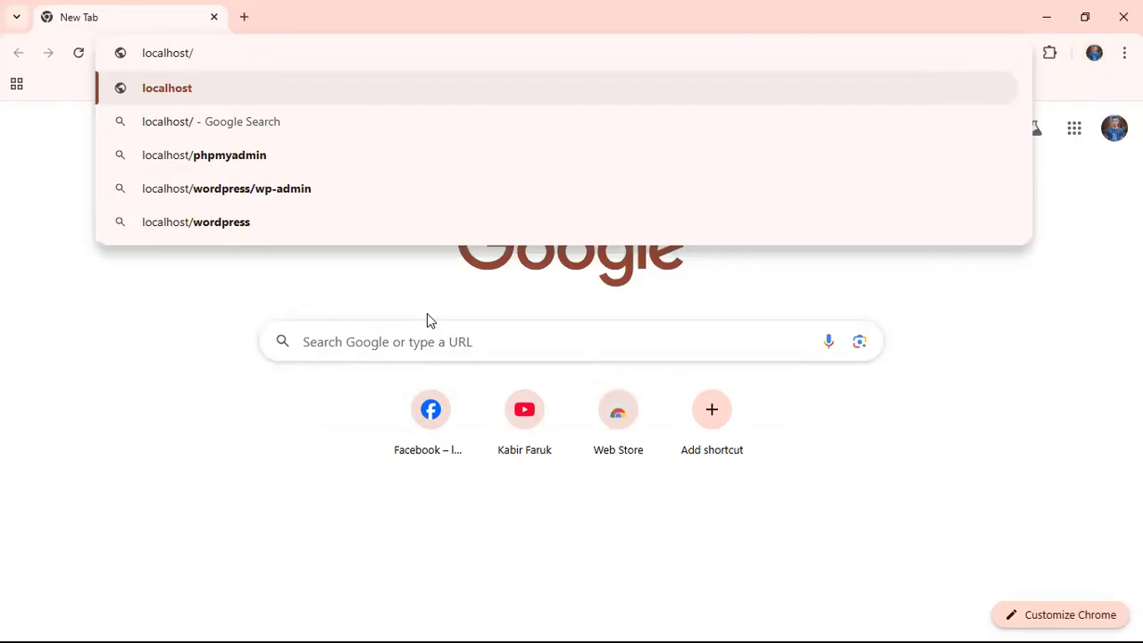
pyautogui.write('lwsa')
pyautogui.press('Return')
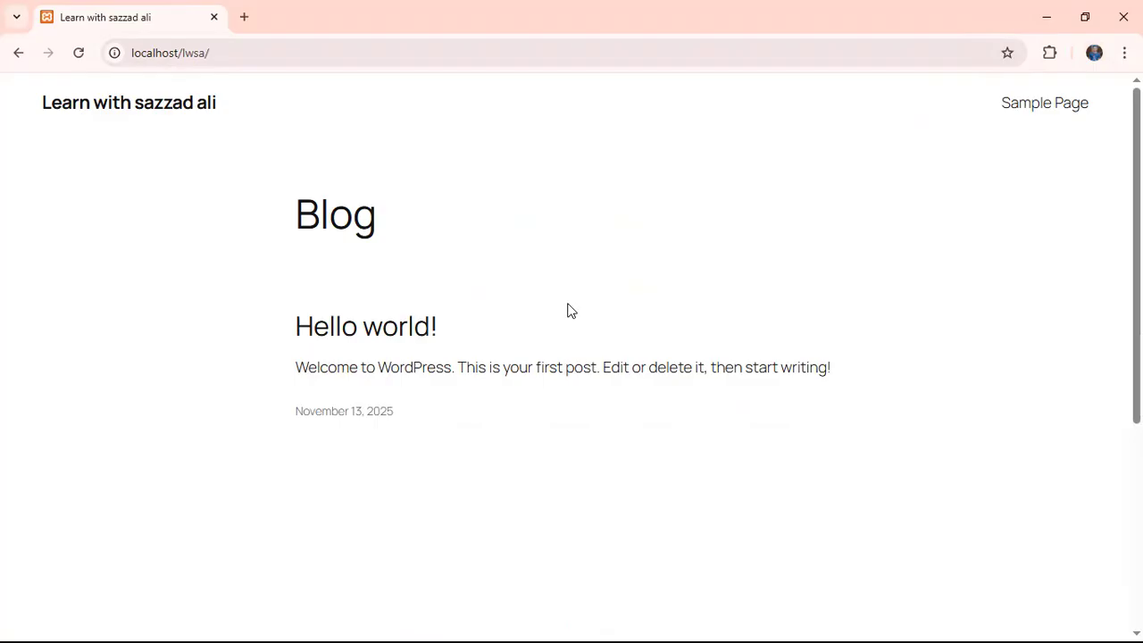
# Append wp-admin to the address to go to localhost/lwsa/wp-admin
pyautogui.click(278, 55)
pyautogui.click(278, 55)
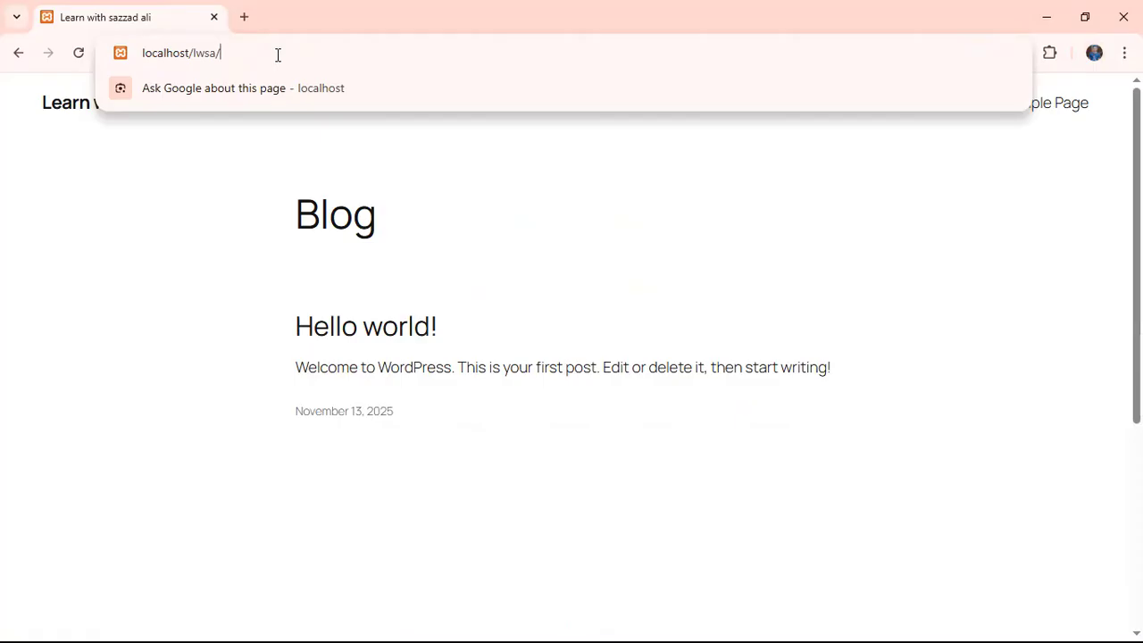
pyautogui.write('wp')
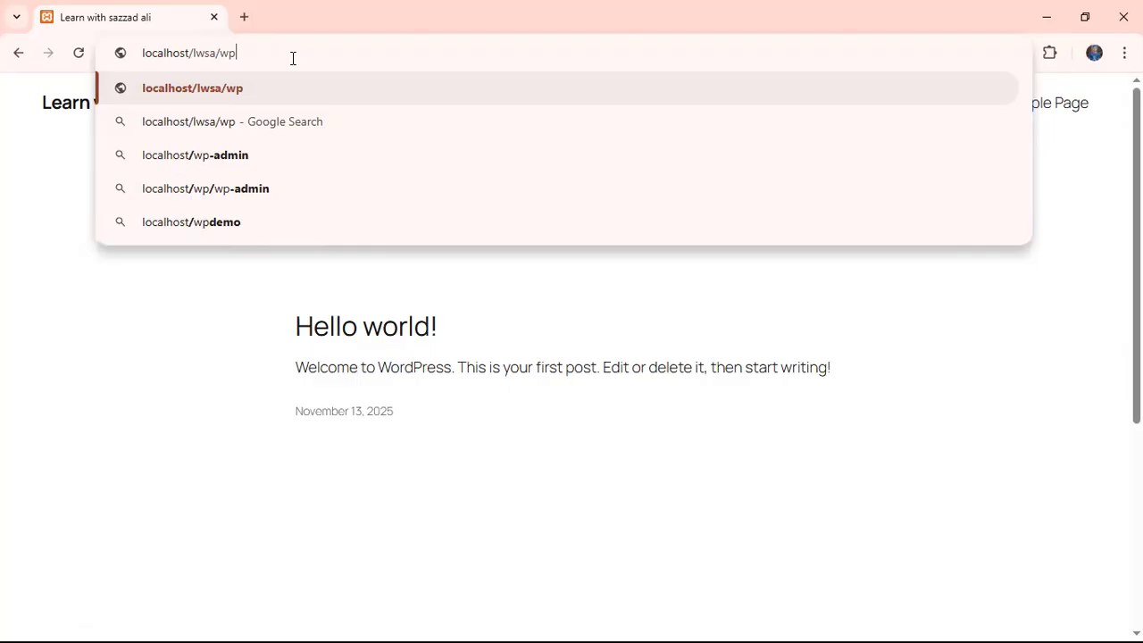
pyautogui.write('-admin')
pyautogui.press('Return')
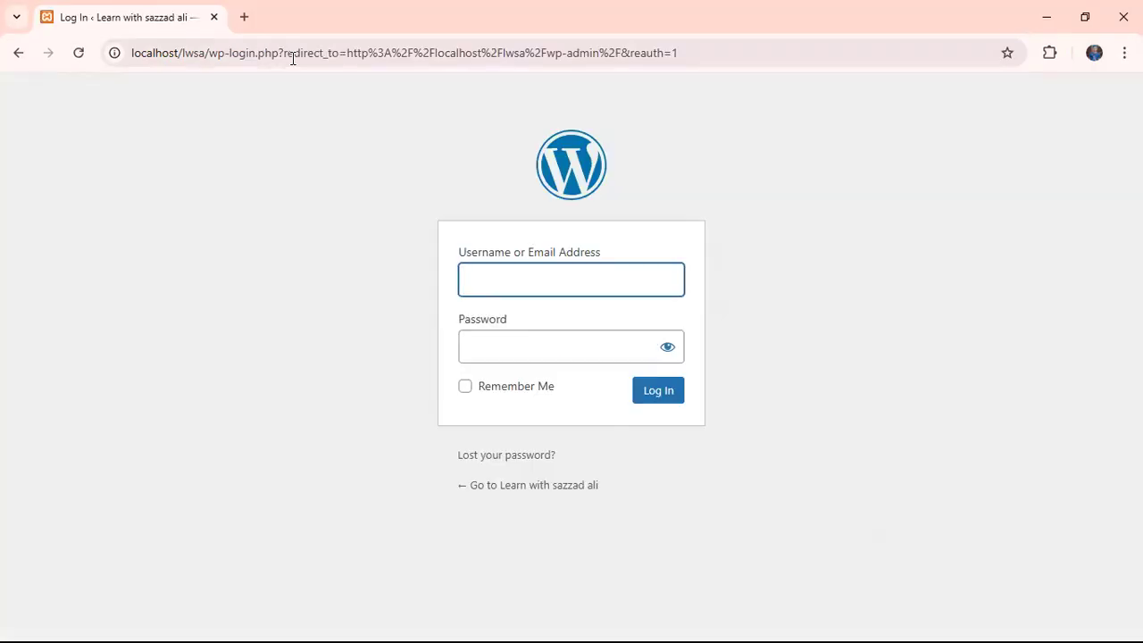
# Log in as admin with Remember Me ticked, revealing the password to verify it first
pyautogui.write('admin')
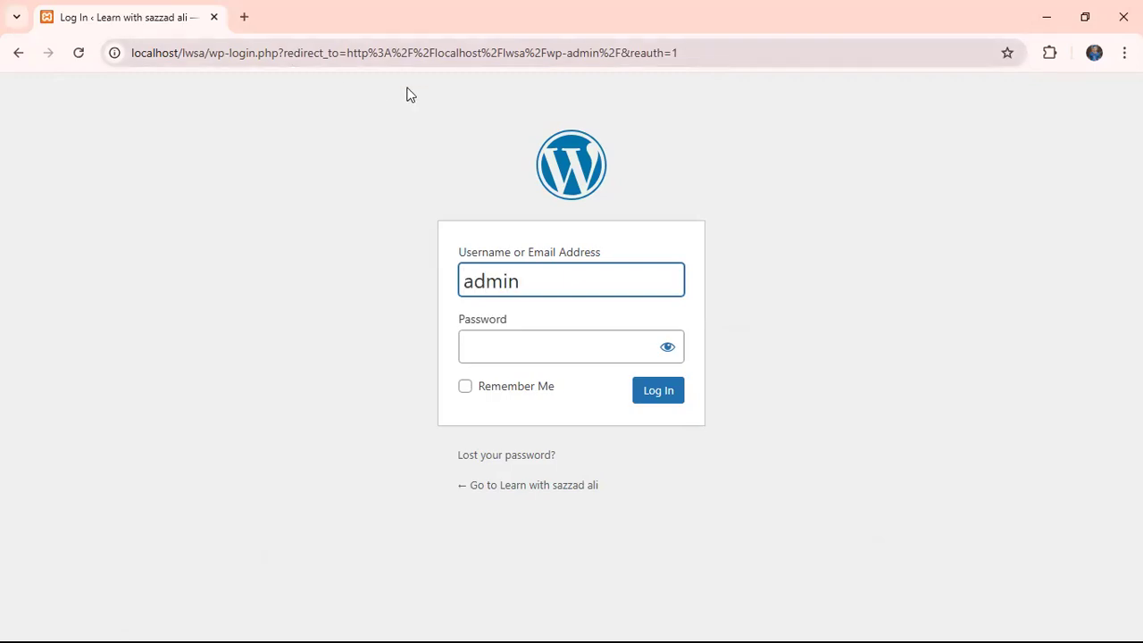
pyautogui.click(463, 387)
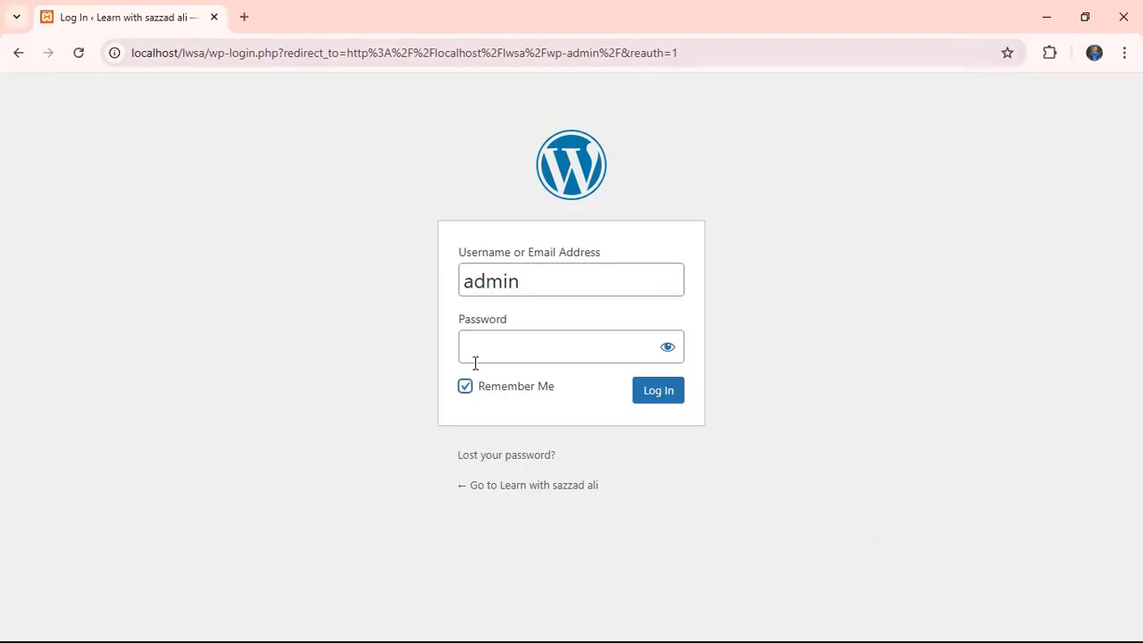
pyautogui.click(478, 343)
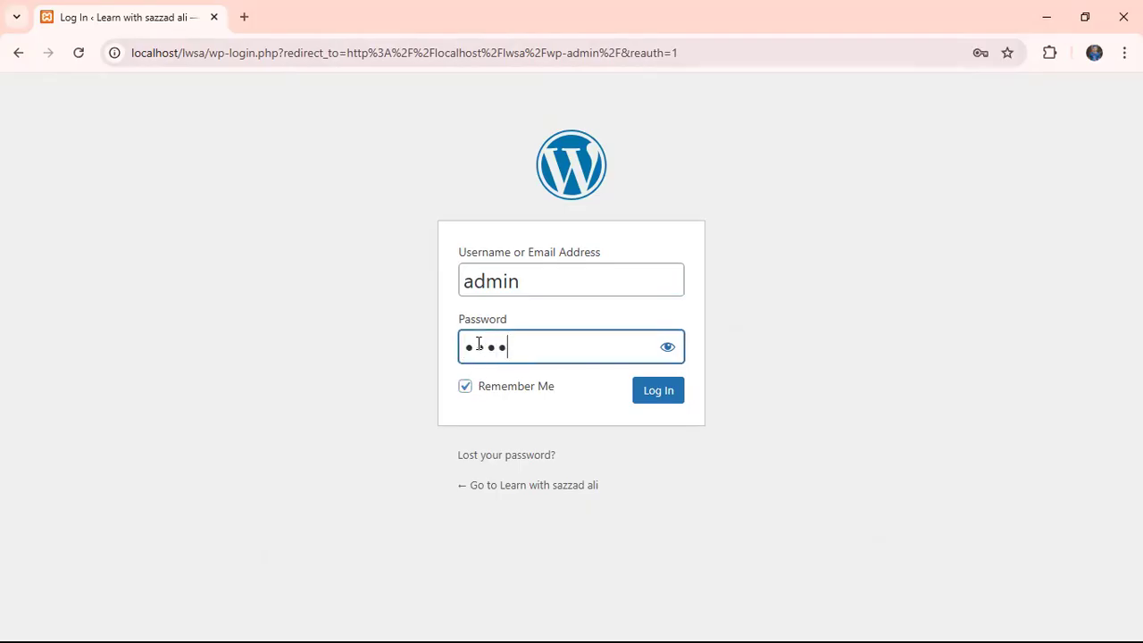
pyautogui.click(674, 354)
pyautogui.click(654, 402)
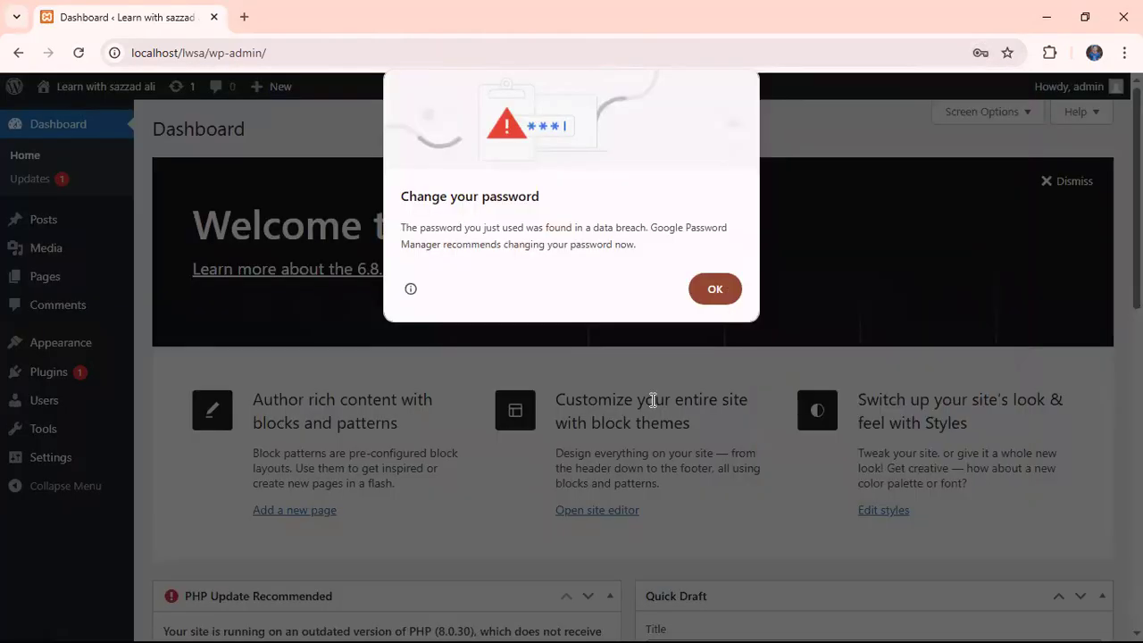
# Dismiss the breach warning and save-password offer, then minimize Chrome to show XAMPP Control Panel
pyautogui.click(715, 289)
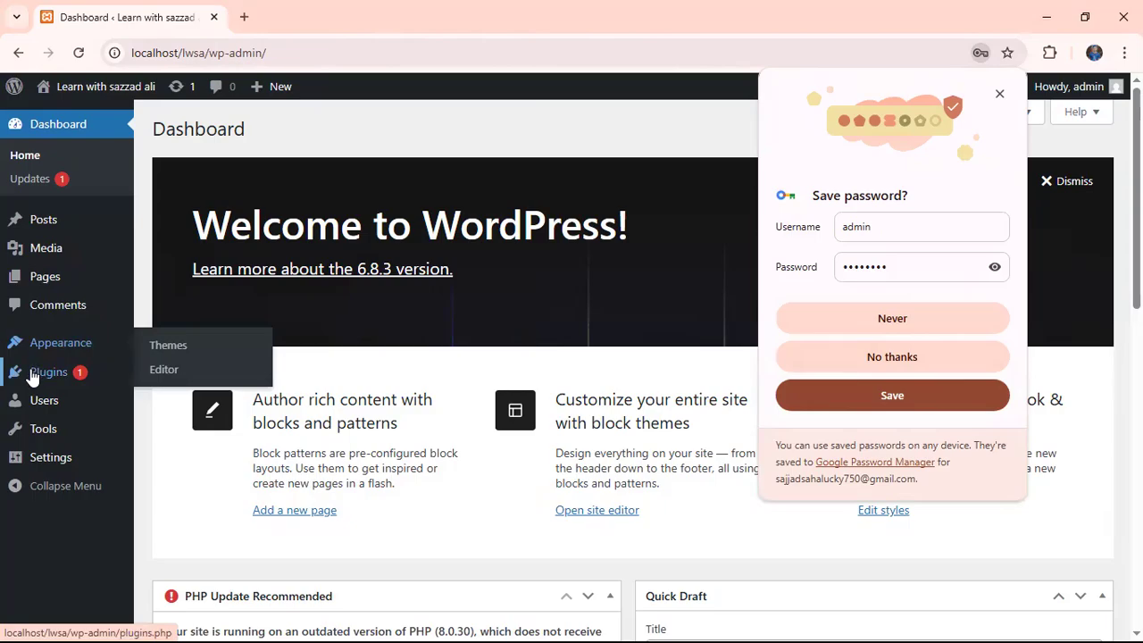
pyautogui.moveTo(32, 375)
pyautogui.moveTo(37, 346)
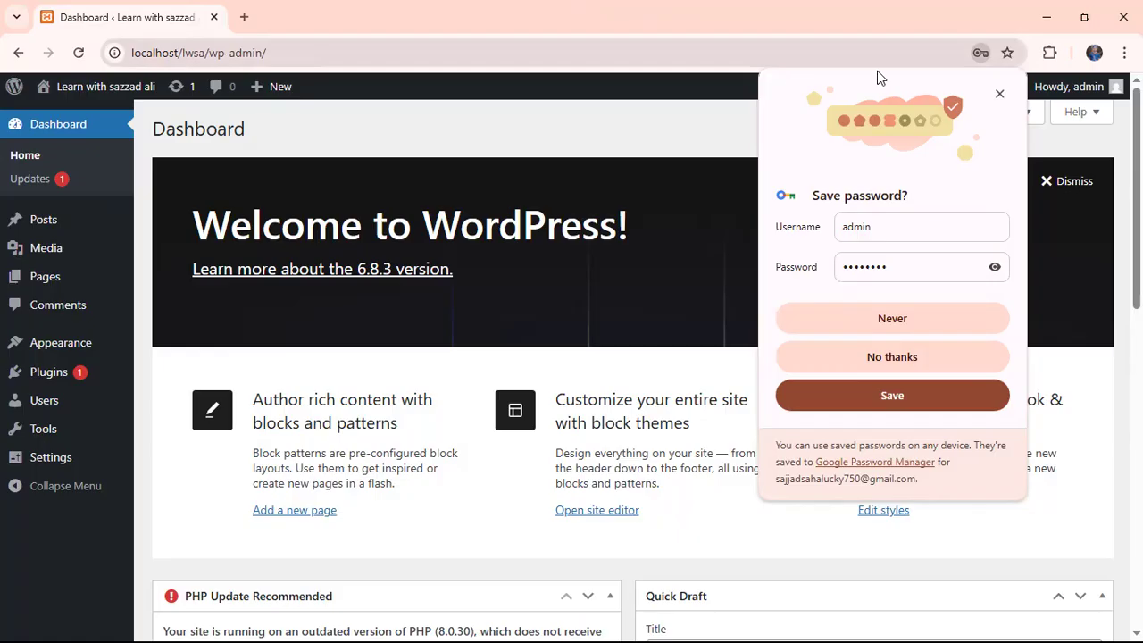
pyautogui.click(997, 96)
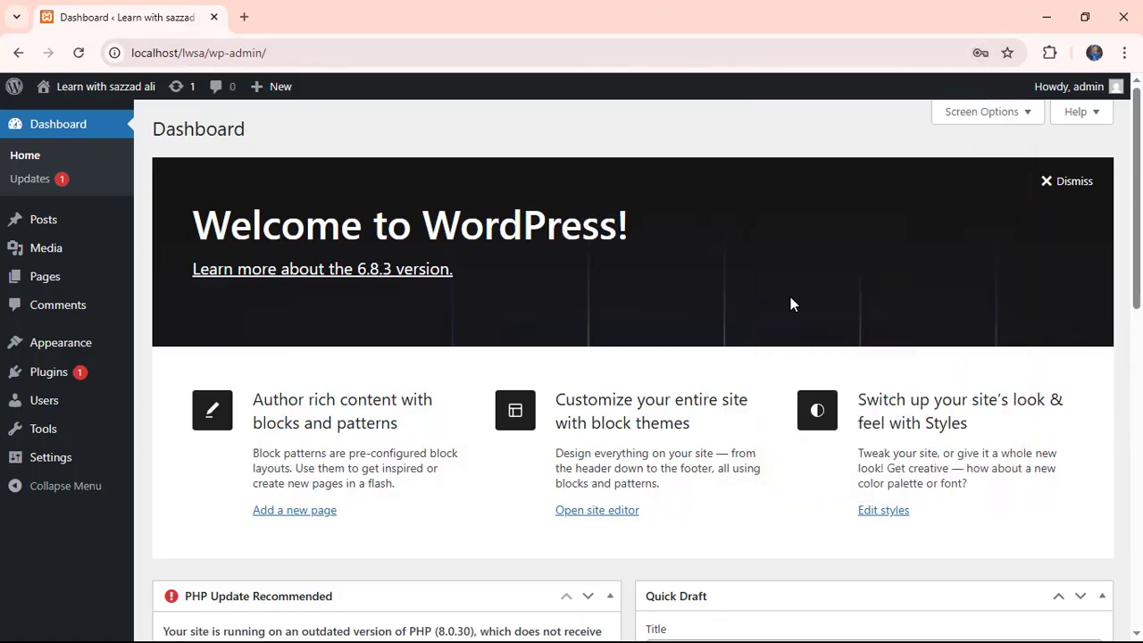
pyautogui.click(1046, 17)
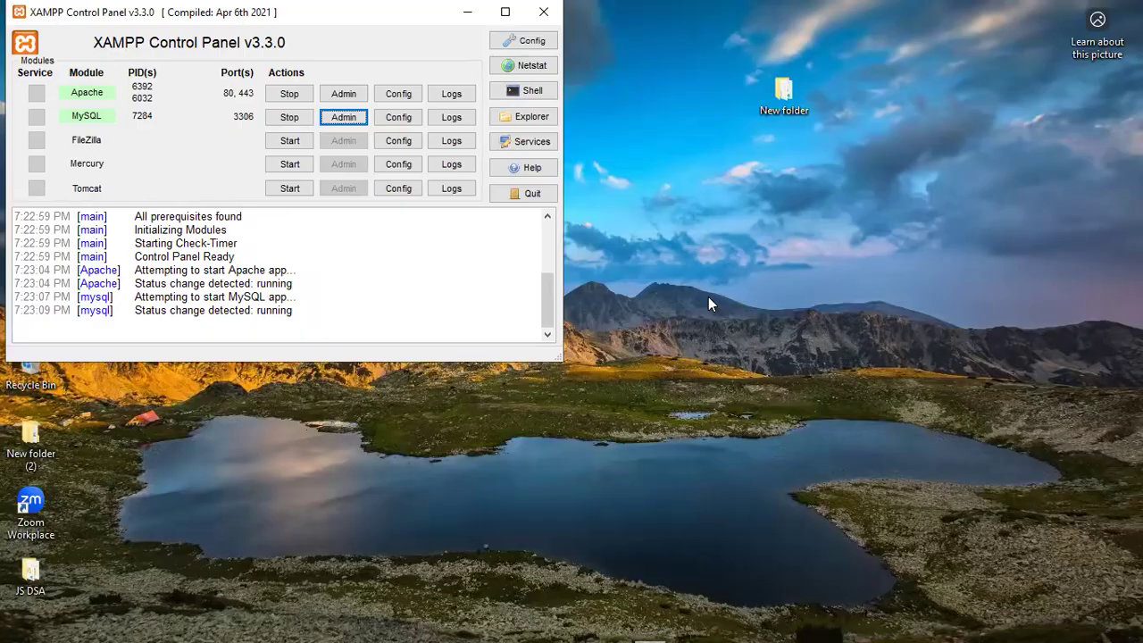